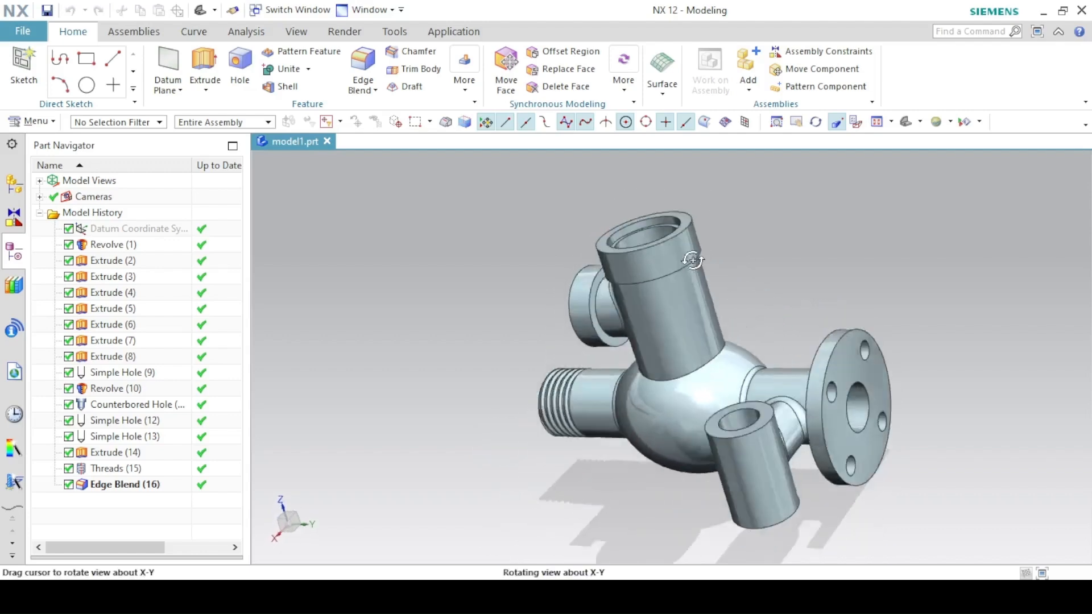
- Review the finished model and the draft.pdf drawing, including the fillet and thread size notes
{"action": "left_click", "coordinate": [906, 123]}
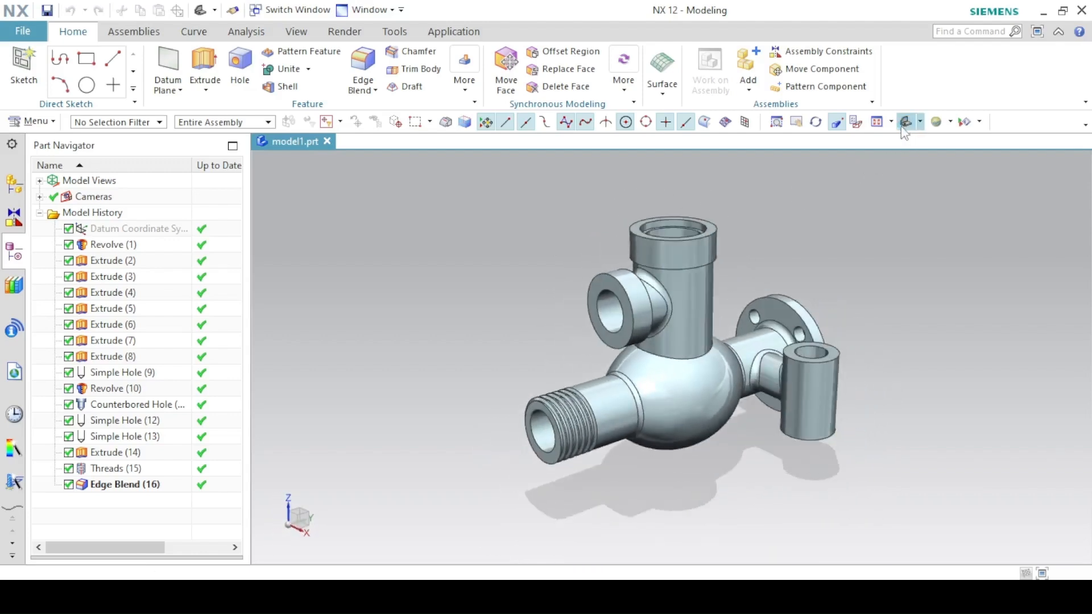
{"action": "left_click", "coordinate": [409, 595]}
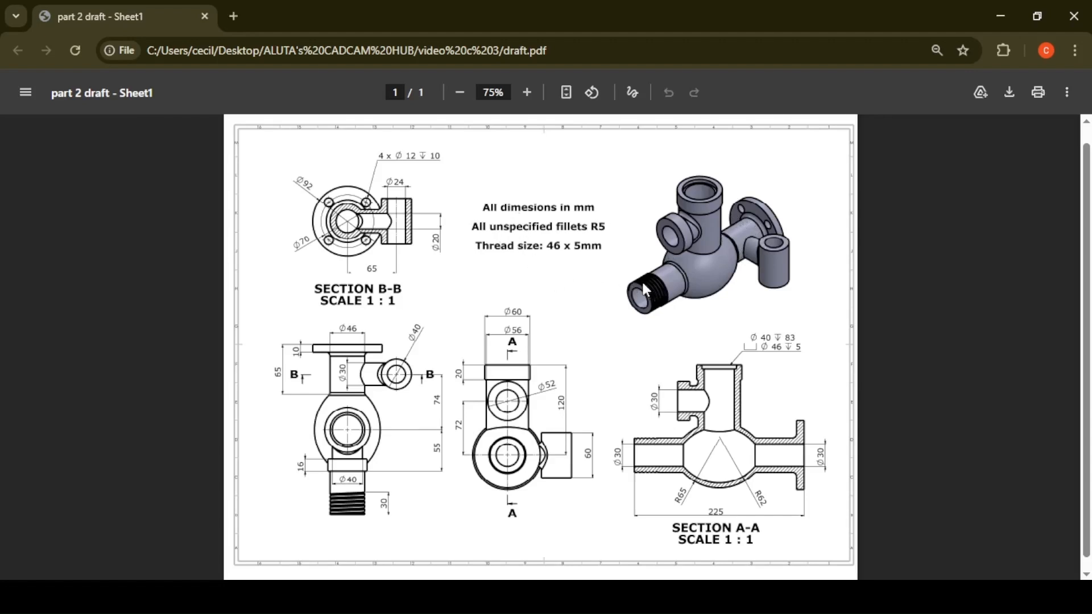
{"action": "left_click_drag", "start_coordinate": [547, 245], "coordinate": [563, 246]}
{"action": "left_click", "coordinate": [568, 248]}
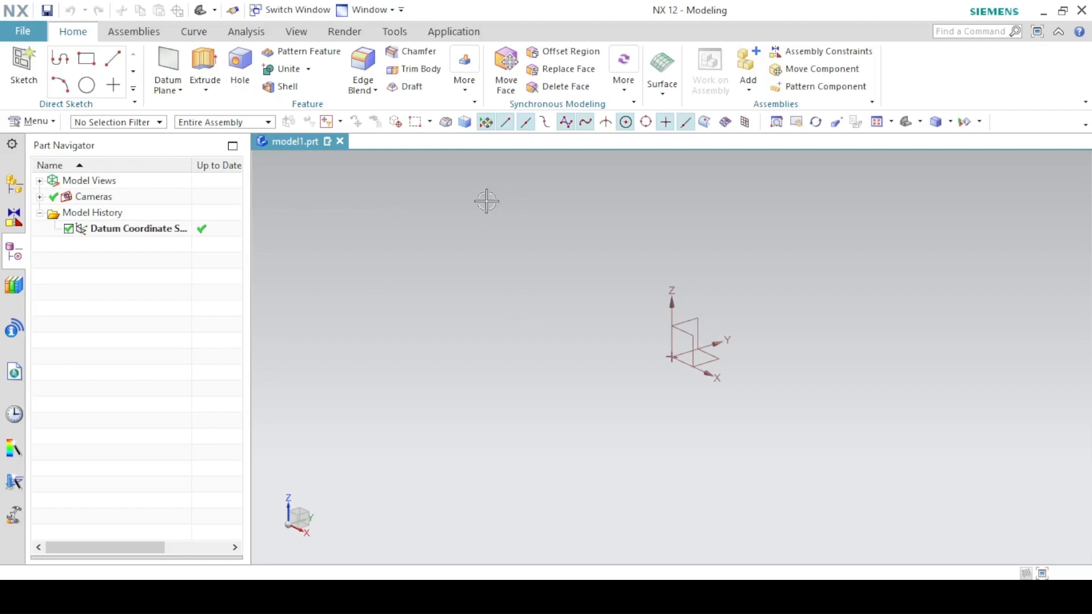
{"action": "left_click", "coordinate": [423, 597]}
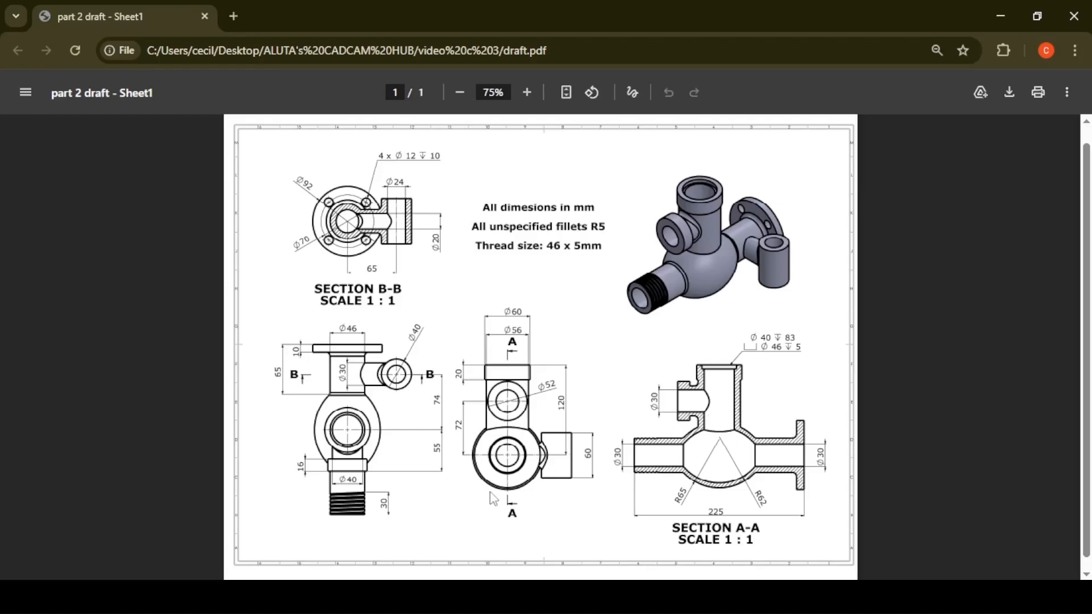
- Switch to NX, start a Revolve and create its section sketch on the YZ plane of the datum coordinate system
{"action": "left_click", "coordinate": [376, 597]}
{"action": "left_click", "coordinate": [206, 91]}
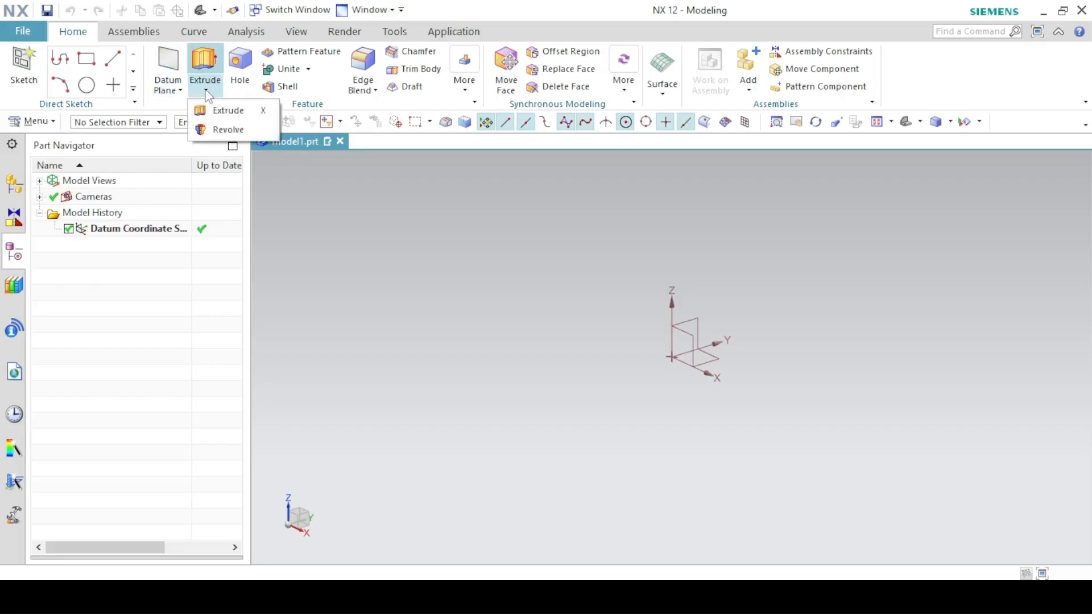
{"action": "left_click", "coordinate": [213, 127]}
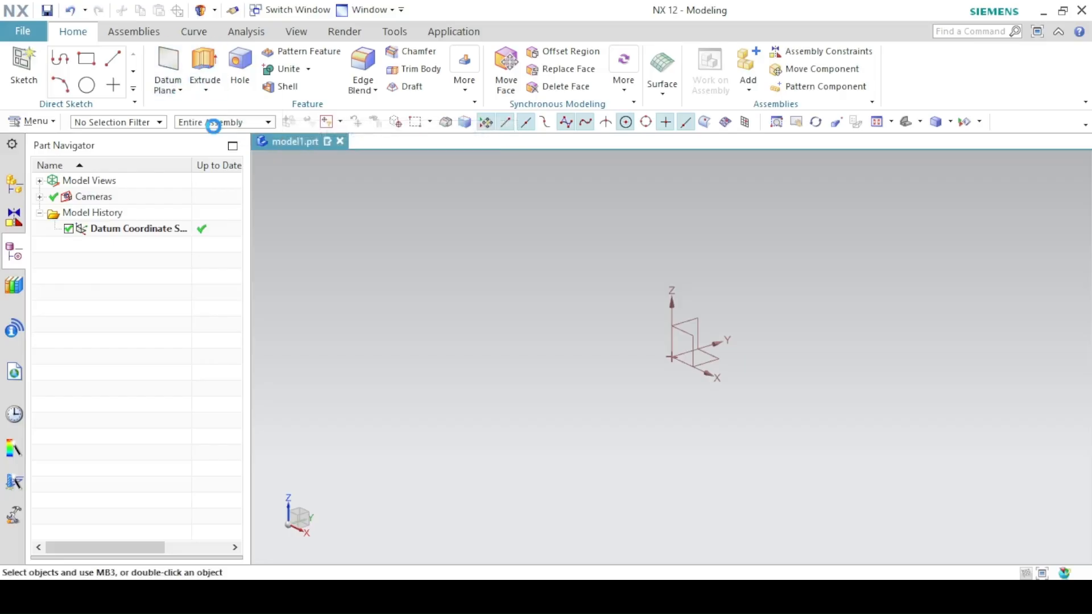
{"action": "left_click_drag", "start_coordinate": [315, 176], "coordinate": [152, 181]}
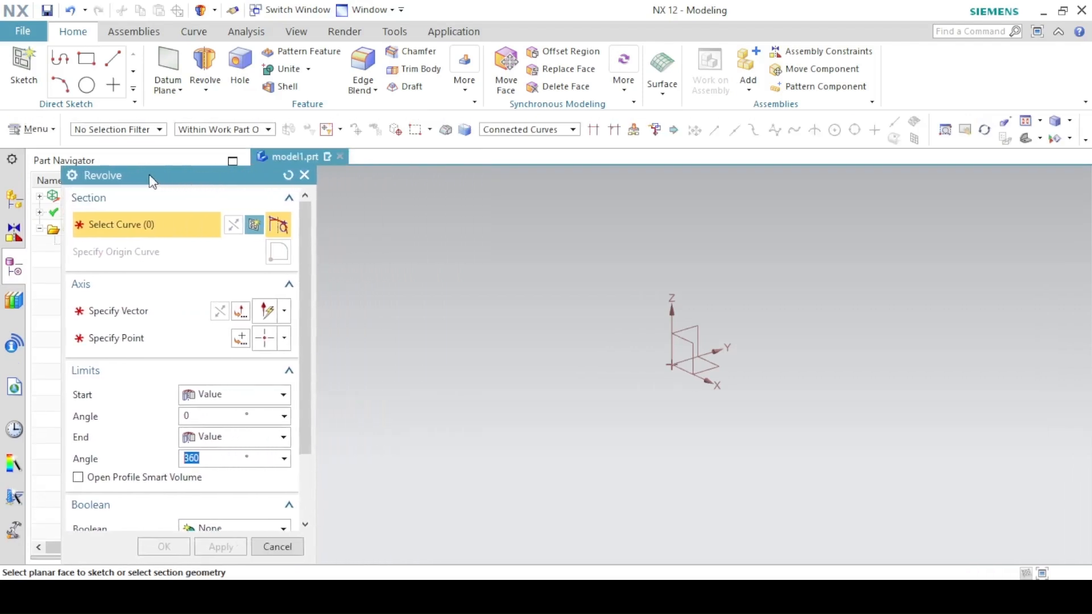
{"action": "left_click", "coordinate": [251, 223]}
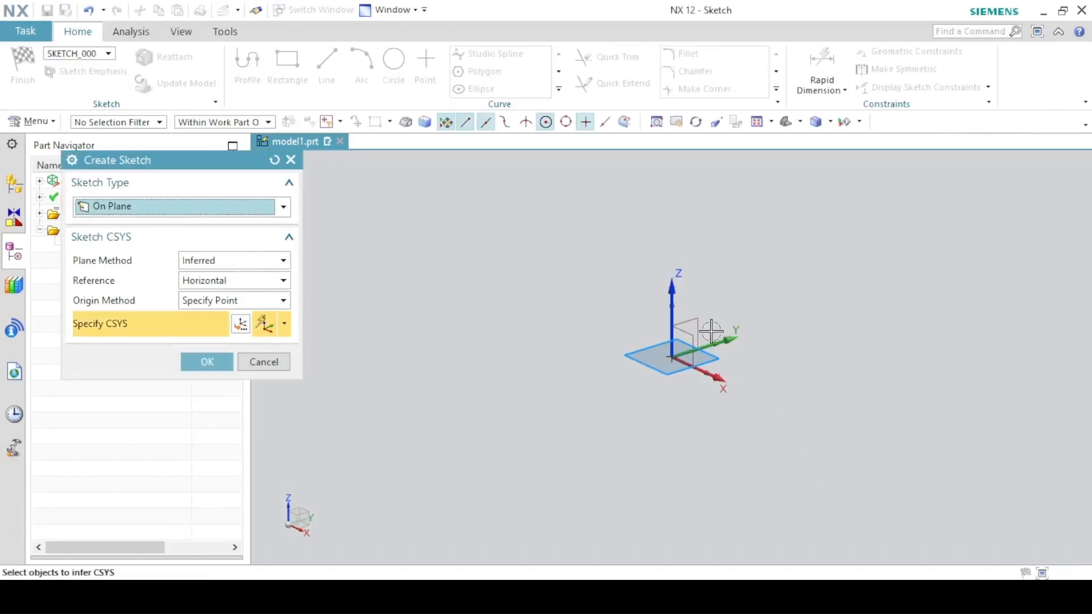
{"action": "left_click", "coordinate": [695, 322]}
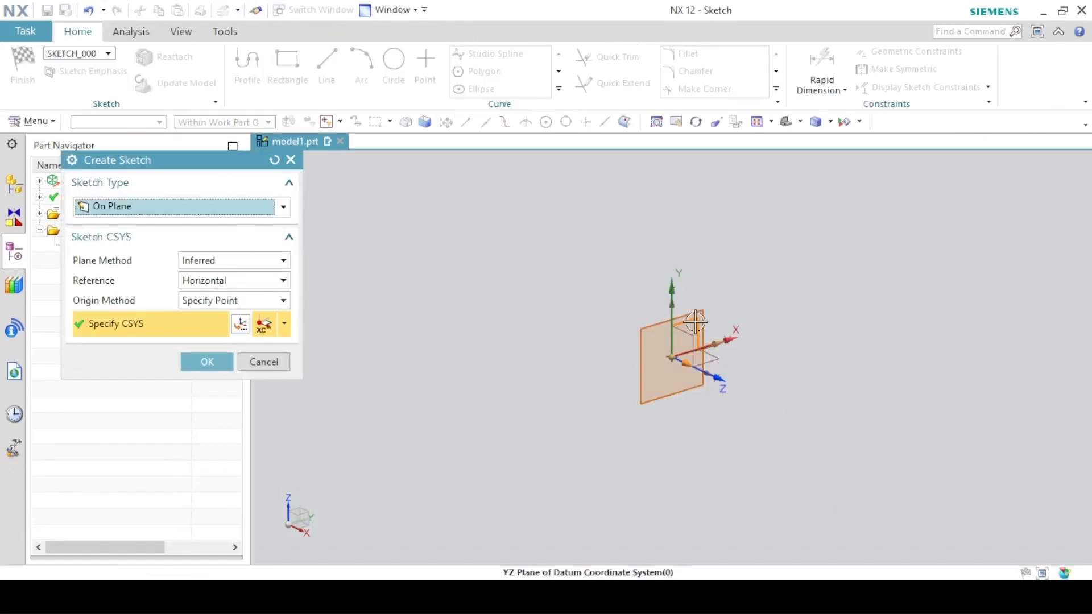
{"action": "left_click", "coordinate": [223, 362]}
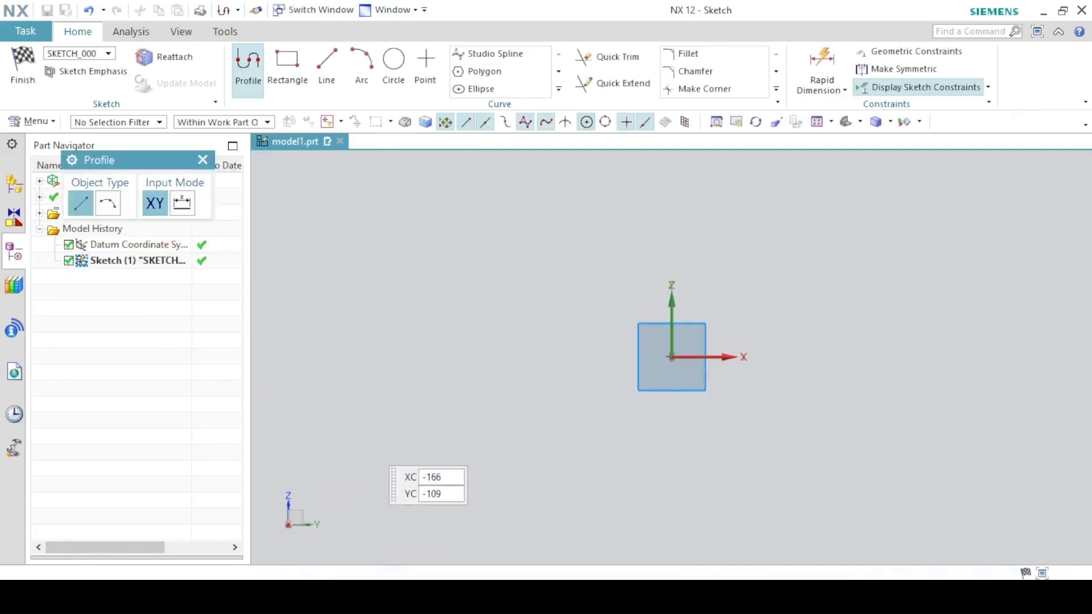
- After checking the drawing, sketch a three-point arc of about 89.5 mm radius above the origin, with both ends at about the same height
{"action": "key", "text": "alt+Tab"}
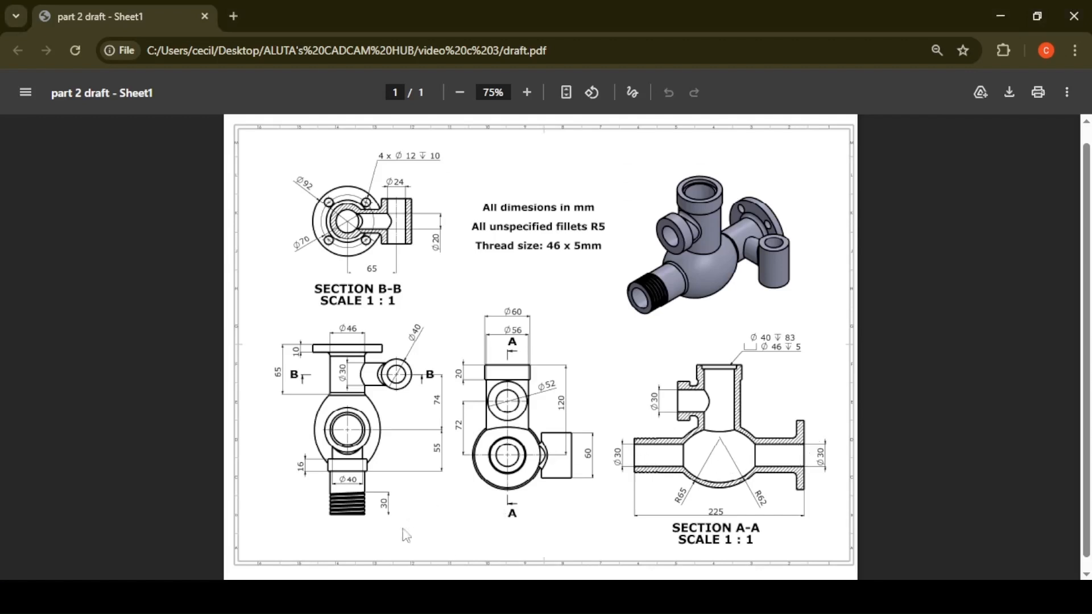
{"action": "key", "text": "alt+Tab"}
{"action": "left_click", "coordinate": [362, 69]}
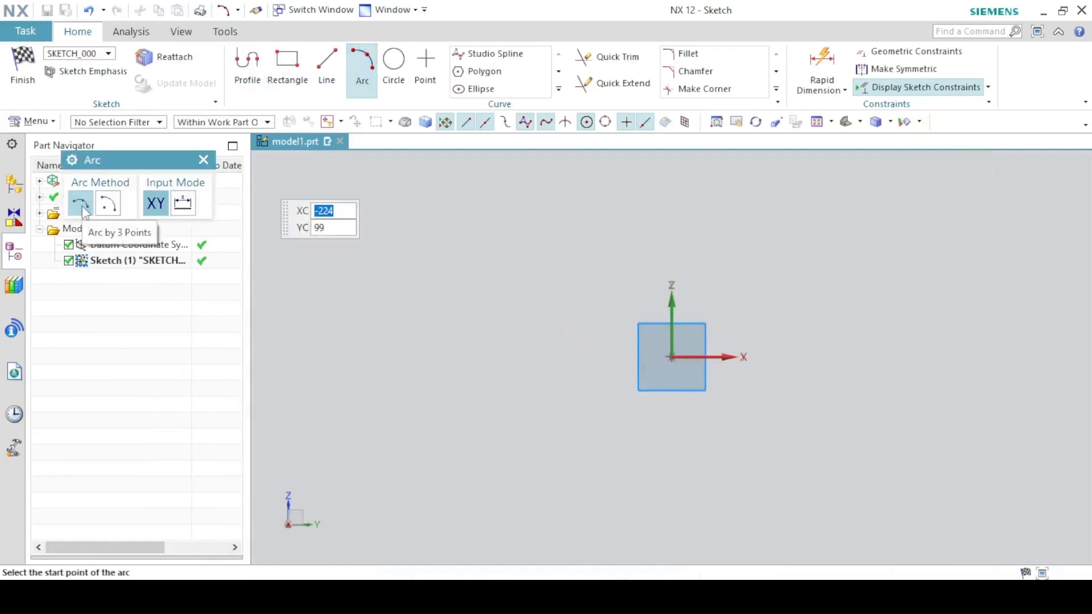
{"action": "left_click", "coordinate": [529, 266]}
{"action": "left_click", "coordinate": [781, 265]}
{"action": "left_click", "coordinate": [660, 208]}
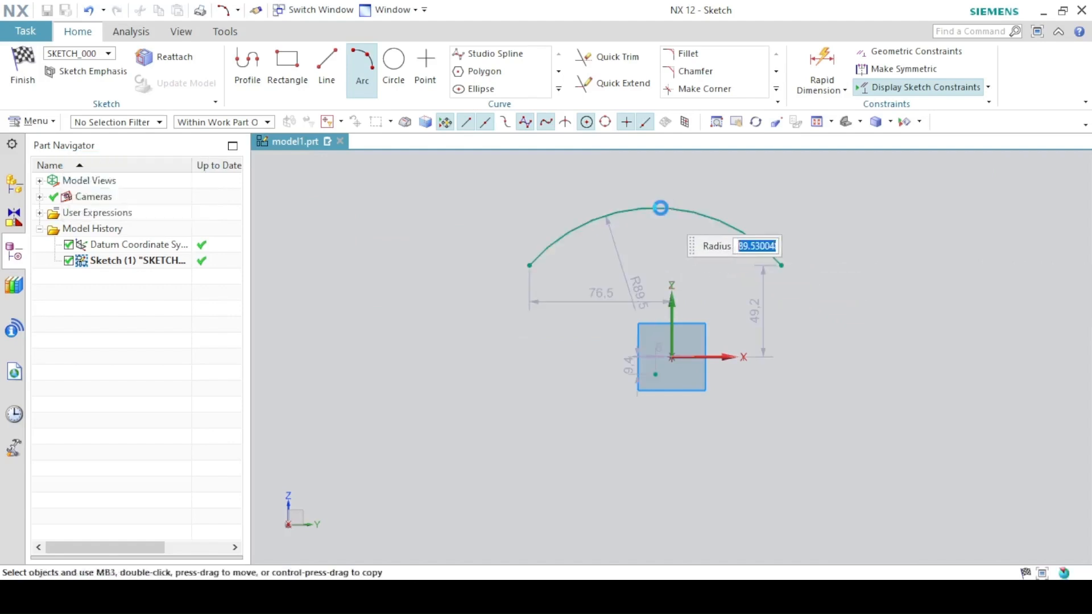
- Draw the profile lines from the arc's left end around towards its right end, about 104, 27, 318, 27 and 74 mm long
{"action": "left_click", "coordinate": [247, 67]}
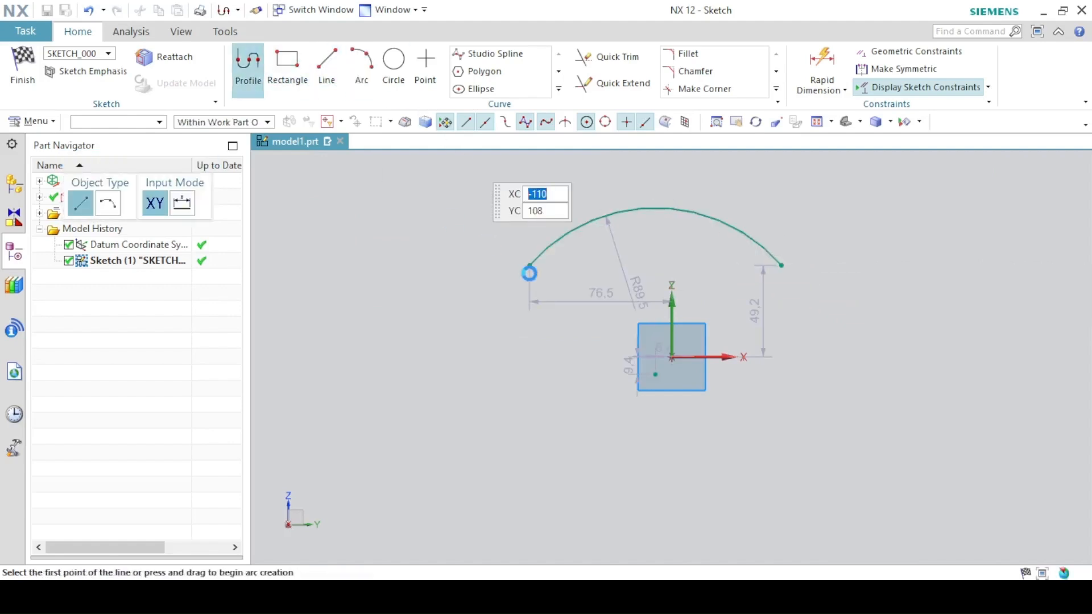
{"action": "left_click", "coordinate": [529, 270]}
{"action": "left_click", "coordinate": [336, 266]}
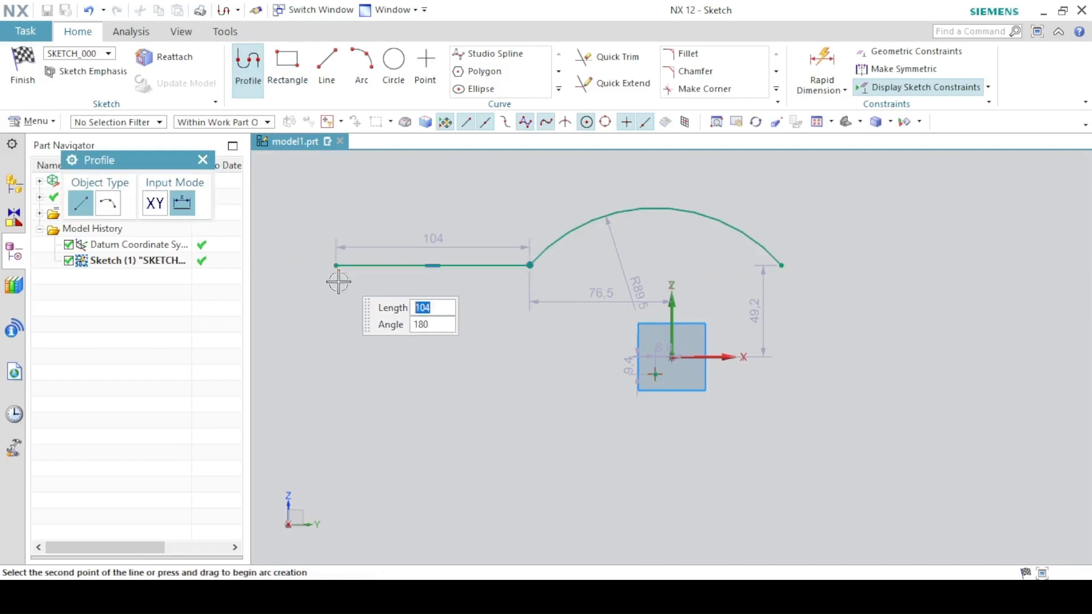
{"action": "left_click", "coordinate": [336, 315]}
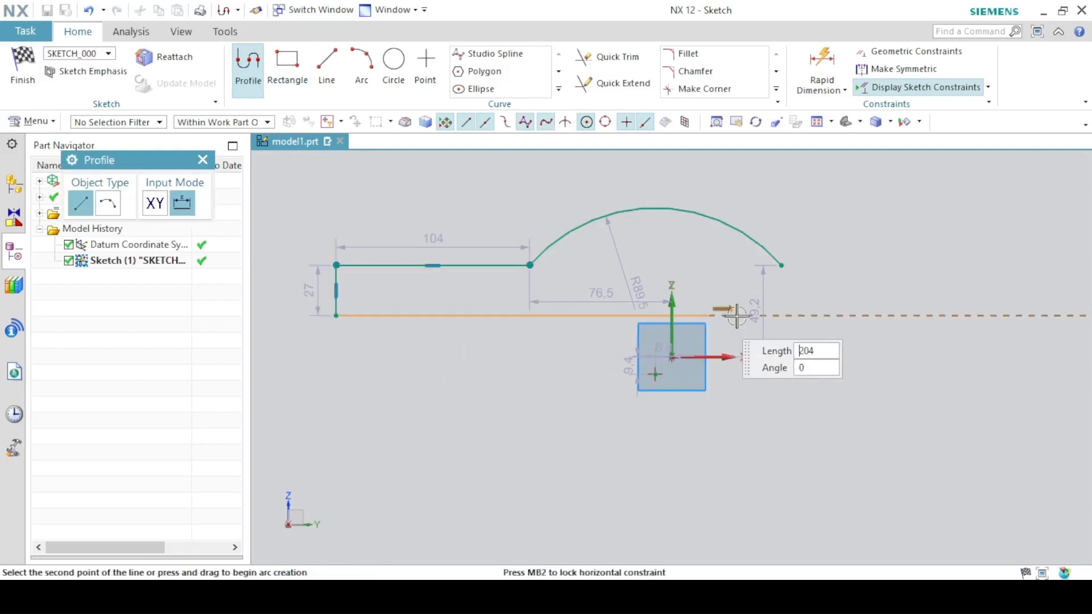
{"action": "left_click", "coordinate": [927, 315]}
{"action": "left_click", "coordinate": [927, 265]}
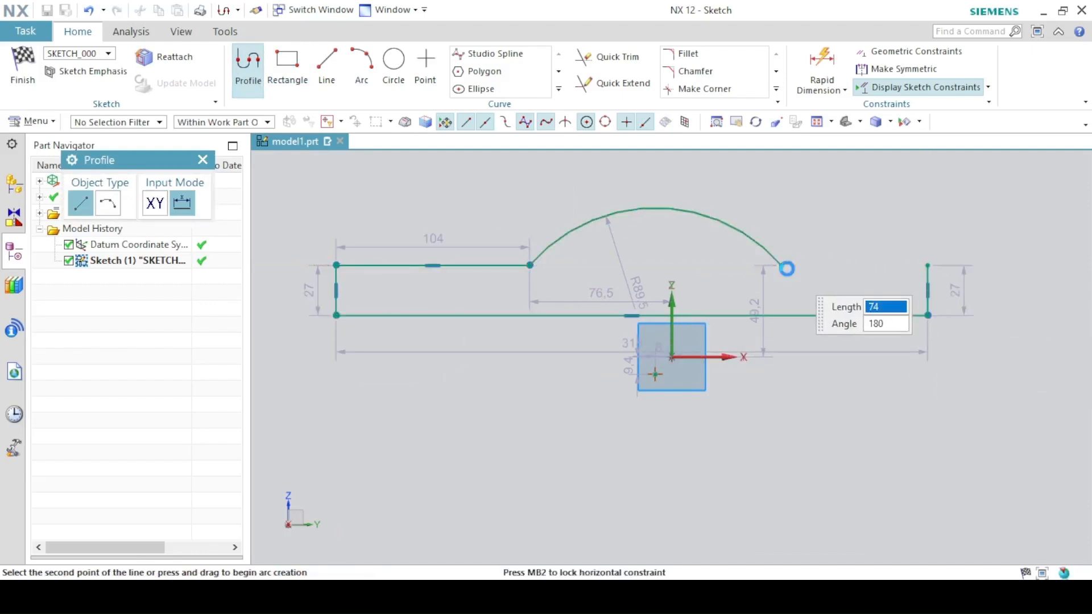
{"action": "left_click", "coordinate": [781, 265]}
{"action": "key", "text": "Escape"}
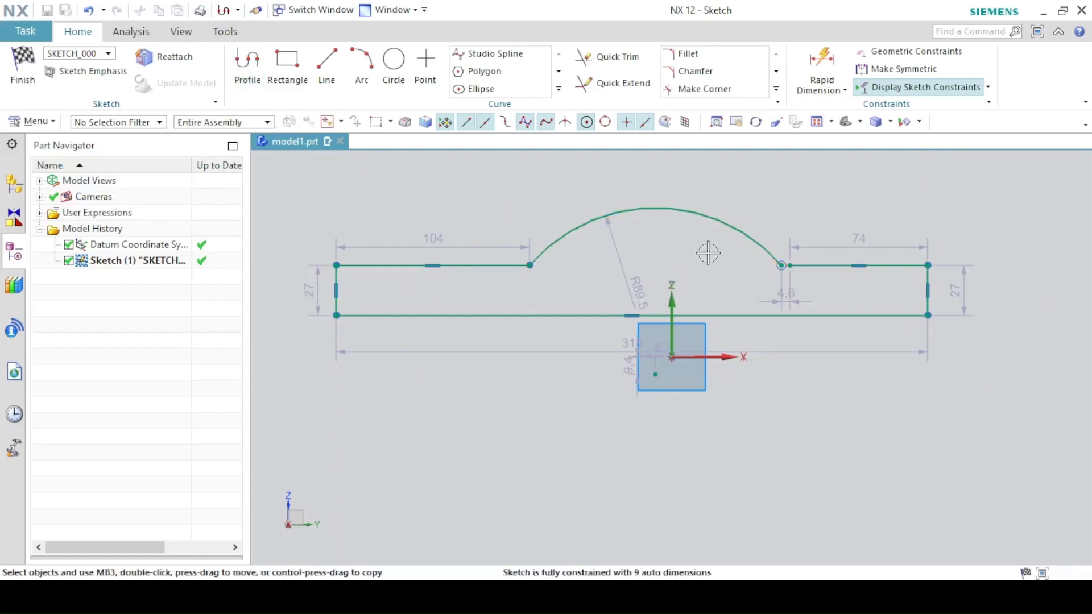
- Close the profile's gap by making the arc's right end coincident with the adjacent line's endpoint
{"action": "scroll", "coordinate": [734, 251], "scroll_direction": "up", "scroll_amount": 3}
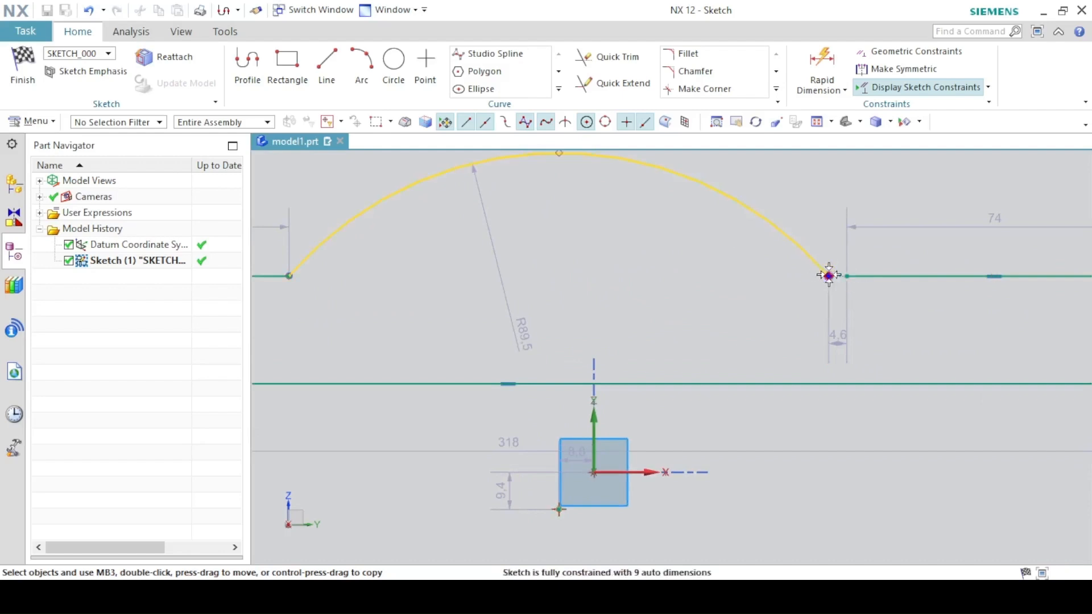
{"action": "left_click", "coordinate": [828, 276]}
{"action": "left_click", "coordinate": [846, 277]}
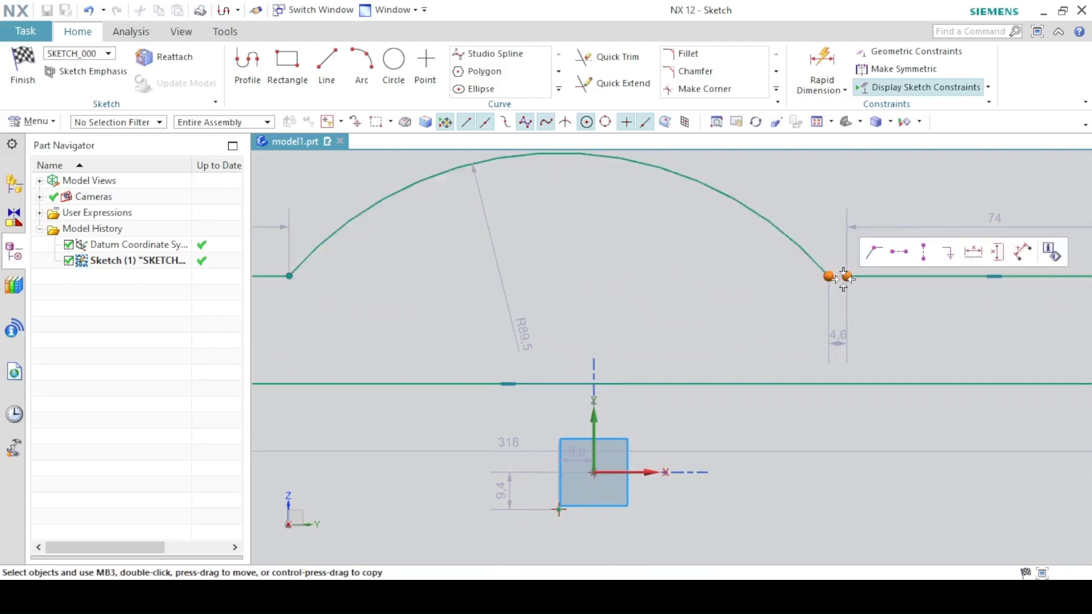
{"action": "left_click", "coordinate": [874, 251]}
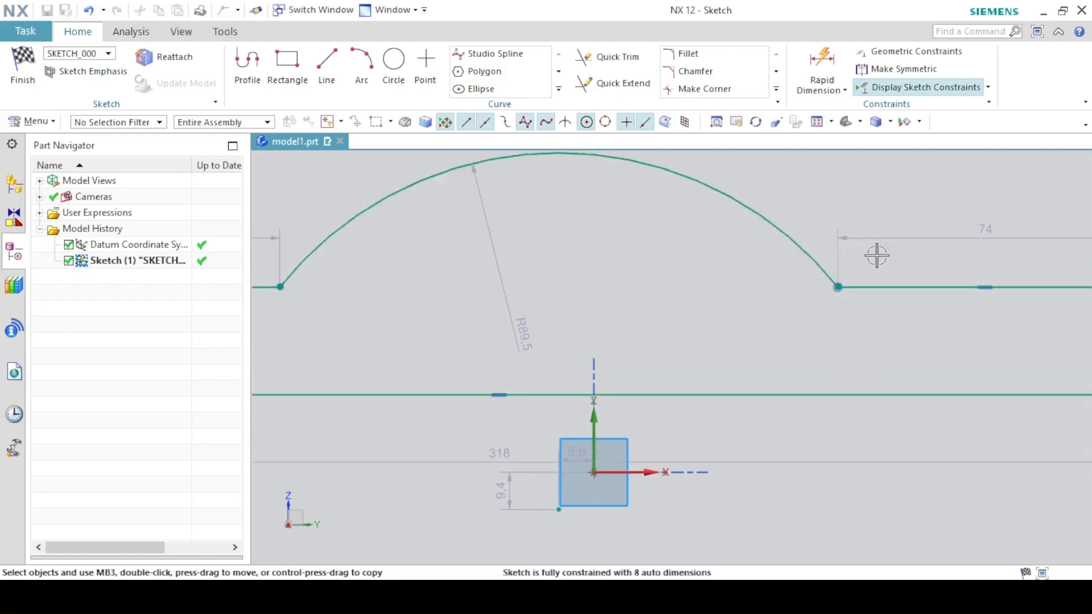
{"action": "left_click", "coordinate": [817, 122]}
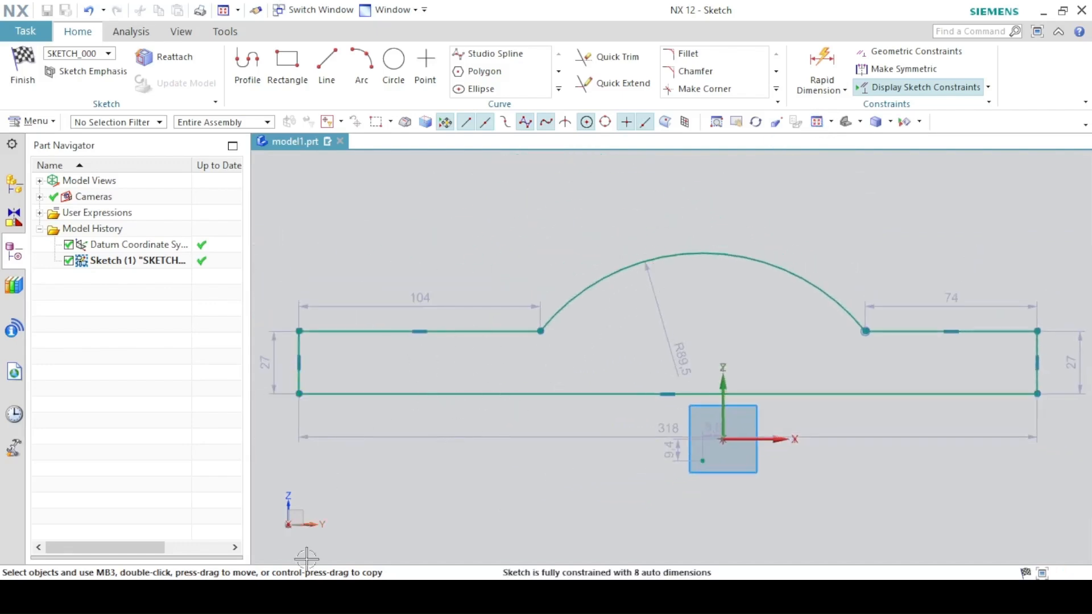
- Check the drawing and make the midpoint of the profile's bottom line coincident with the sketch origin
{"action": "left_click", "coordinate": [422, 596]}
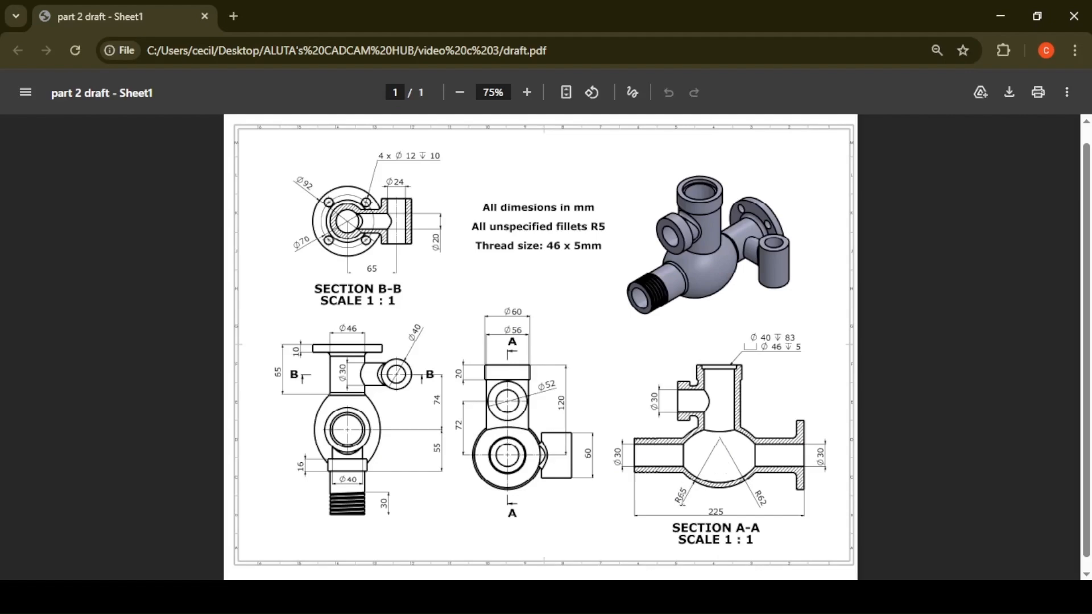
{"action": "left_click", "coordinate": [422, 596]}
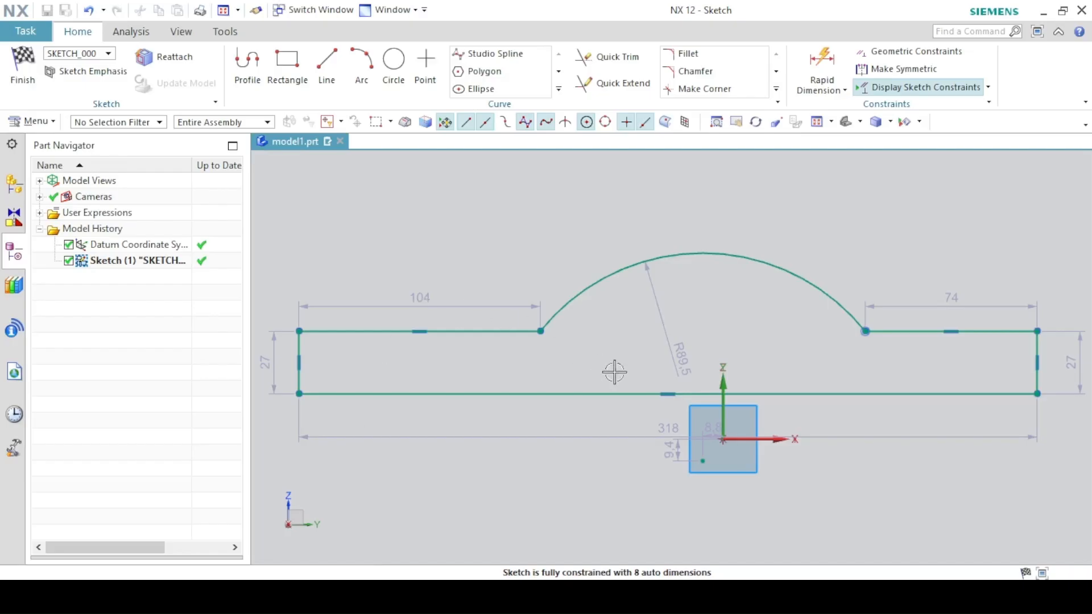
{"action": "left_click", "coordinate": [666, 392]}
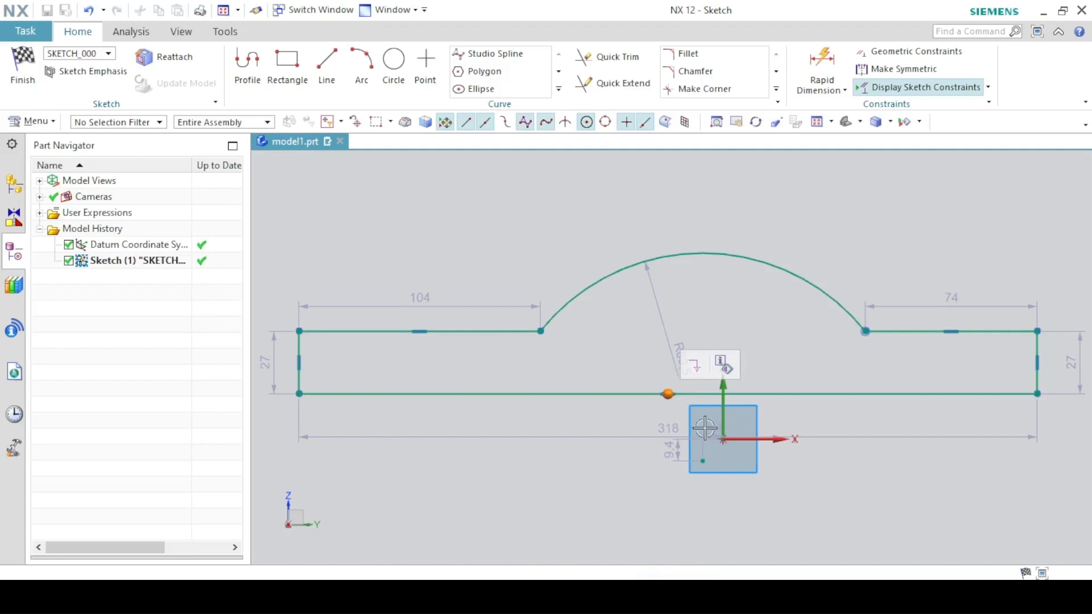
{"action": "left_click", "coordinate": [723, 439]}
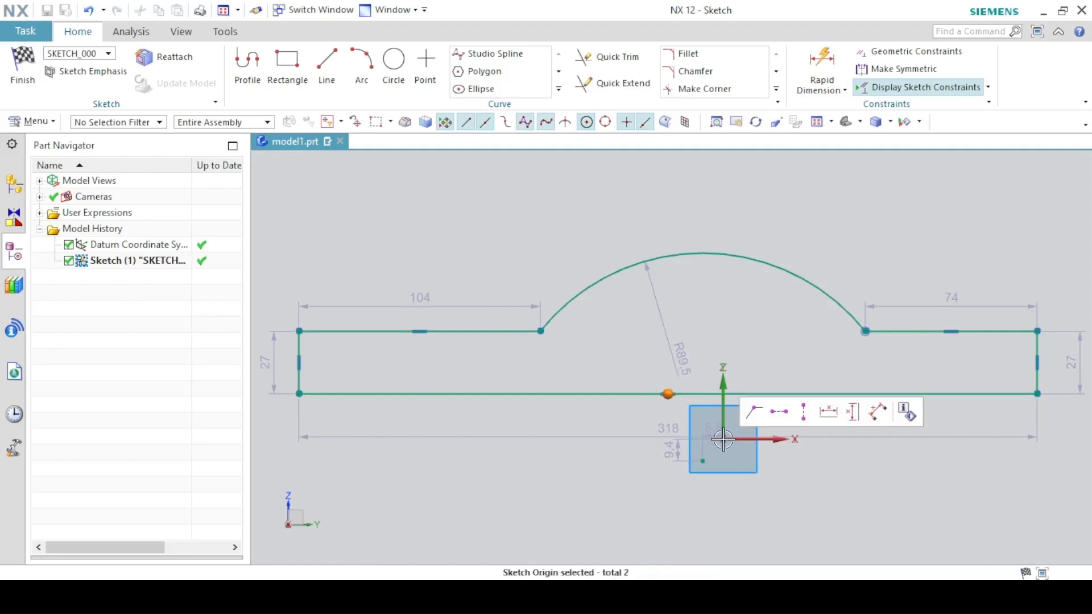
{"action": "left_click", "coordinate": [754, 413]}
- Move the arc's radius dimension outside the profile and set it to 65 mm
{"action": "left_click_drag", "start_coordinate": [676, 401], "coordinate": [611, 281]}
{"action": "double_click", "coordinate": [611, 280]}
{"action": "type", "text": "65"}
{"action": "key", "text": "Return"}
{"action": "left_click", "coordinate": [381, 596]}
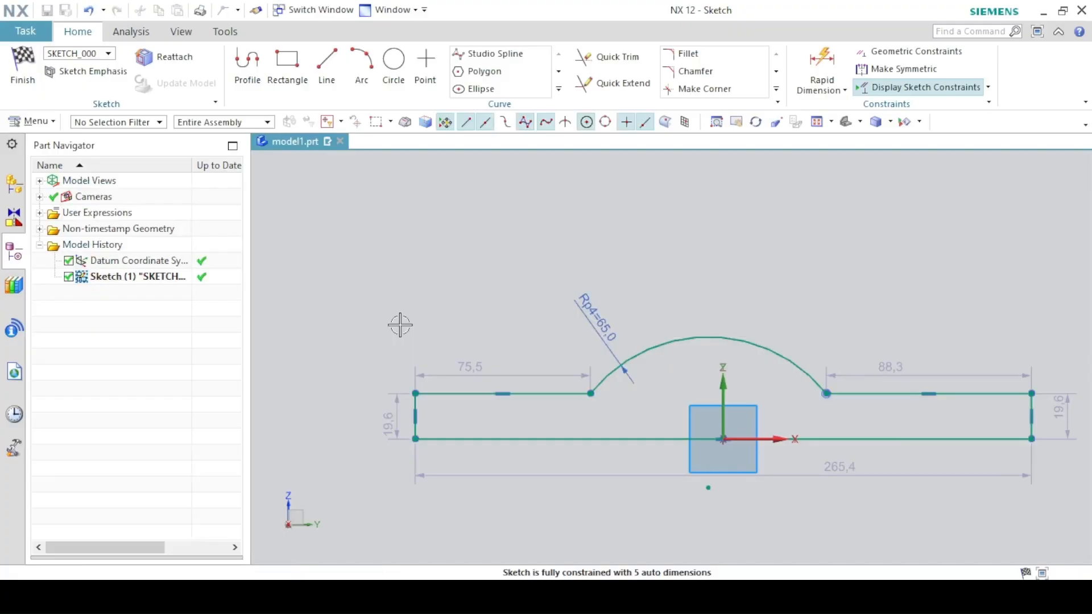
- Constrain the two upper horizontal lines beside the arc to be collinear and equal in length
{"action": "left_click", "coordinate": [466, 394]}
{"action": "left_click", "coordinate": [883, 393]}
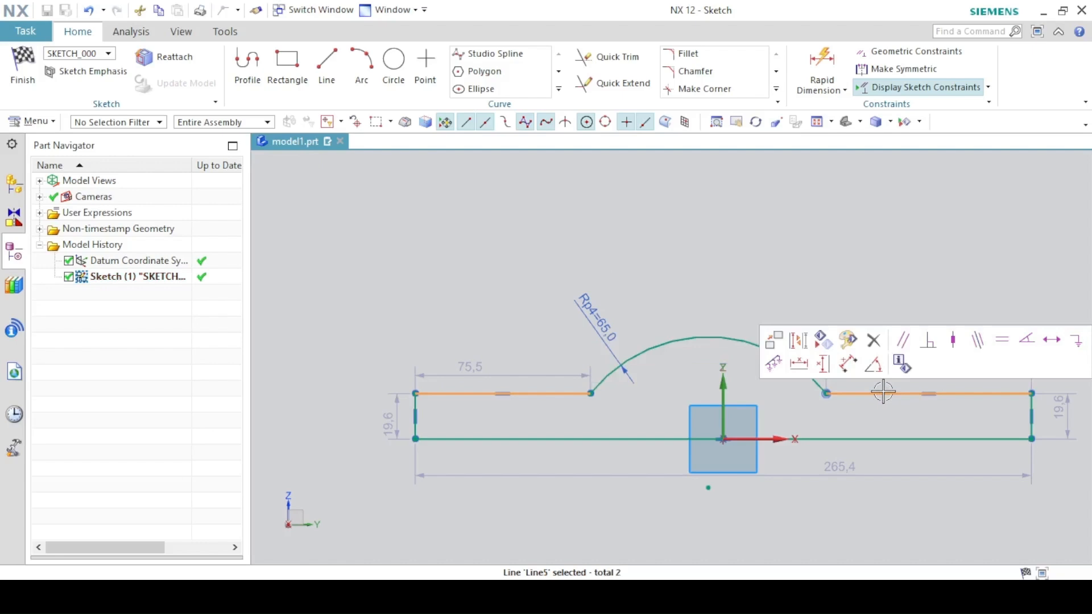
{"action": "left_click", "coordinate": [980, 341]}
{"action": "left_click", "coordinate": [867, 394]}
{"action": "left_click", "coordinate": [556, 393]}
{"action": "left_click", "coordinate": [789, 339]}
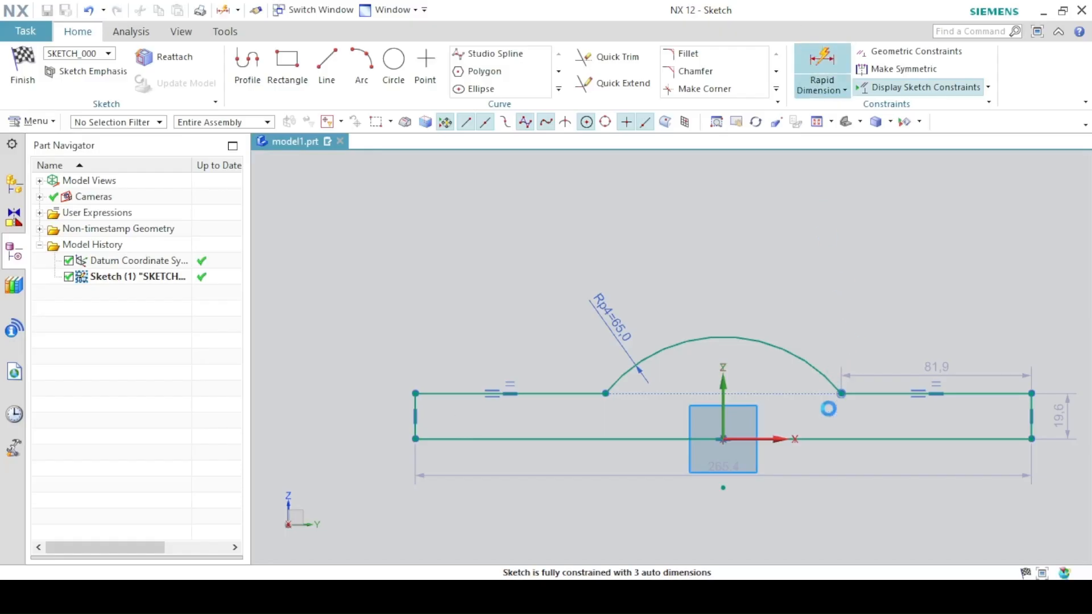
- Dimension the profile's bottom line and set its length to 225 mm
{"action": "left_click", "coordinate": [812, 57]}
{"action": "left_click", "coordinate": [827, 439]}
{"action": "left_click", "coordinate": [697, 516]}
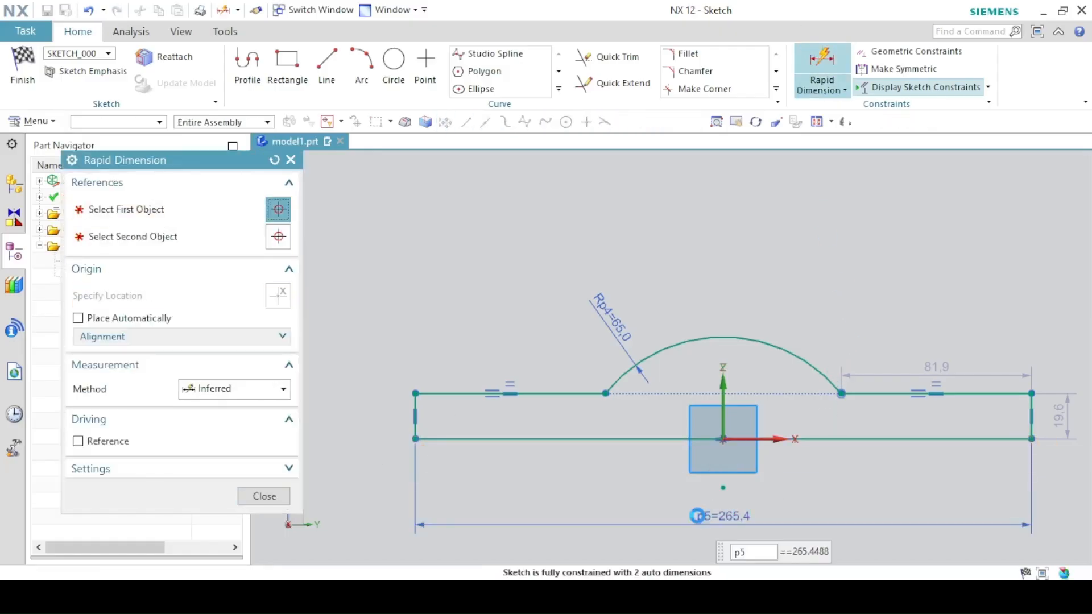
{"action": "type", "text": "225"}
{"action": "key", "text": "Return"}
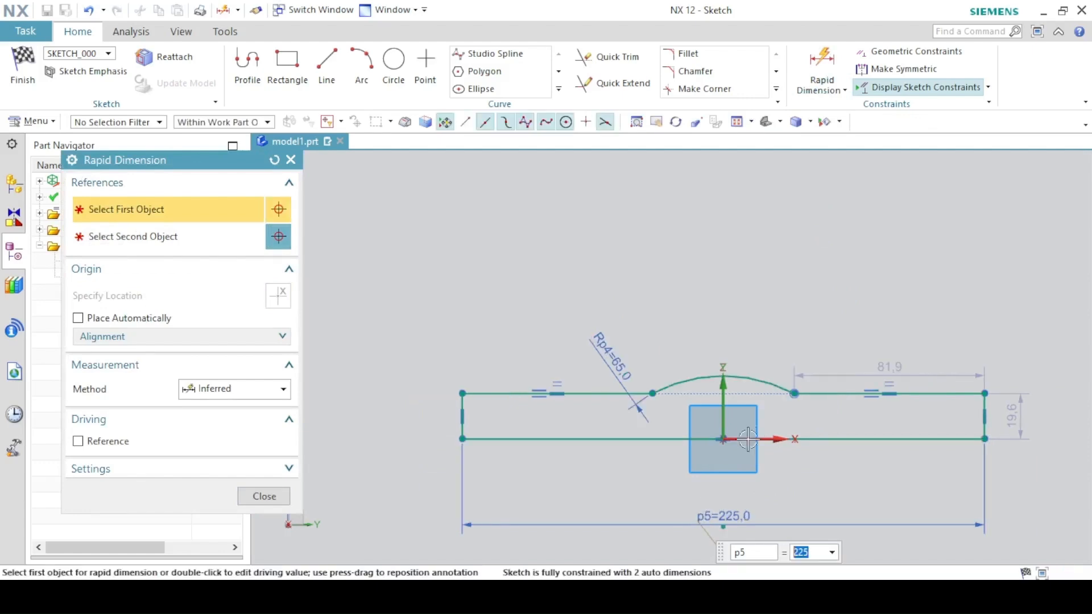
- Dimension the upper line to the right of the arc and set its length to 65 mm
{"action": "left_click_drag", "start_coordinate": [894, 367], "coordinate": [877, 319]}
{"action": "left_click", "coordinate": [877, 319]}
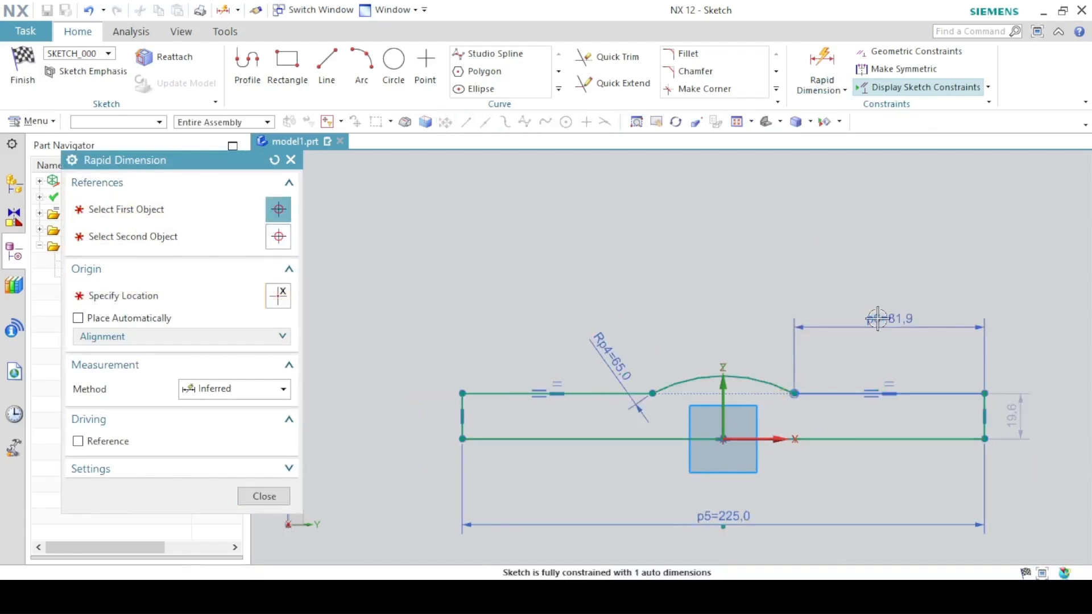
{"action": "type", "text": "65"}
{"action": "key", "text": "Return"}
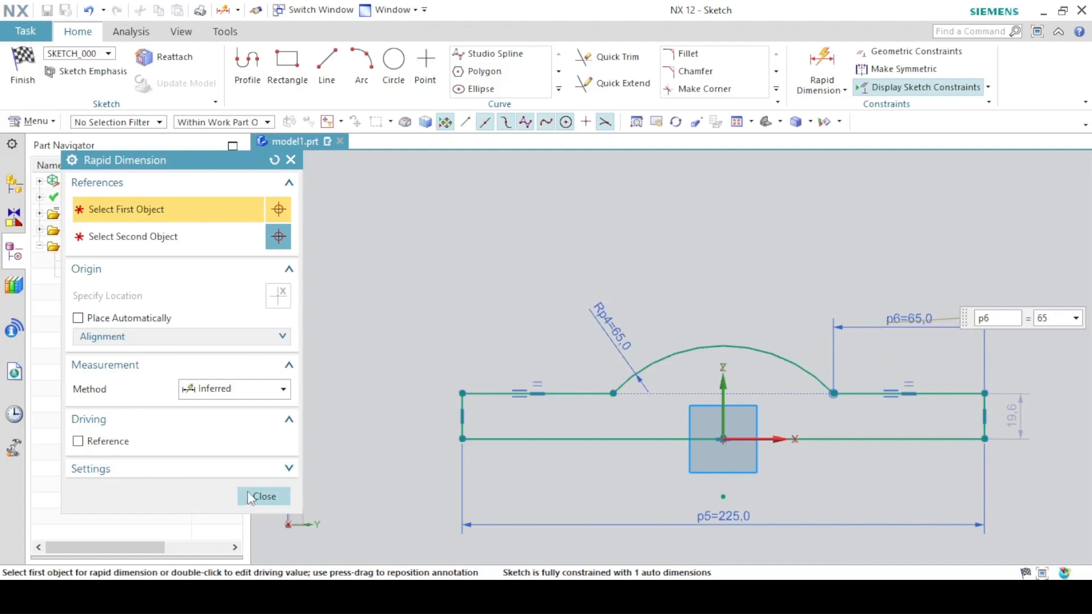
{"action": "left_click", "coordinate": [263, 496]}
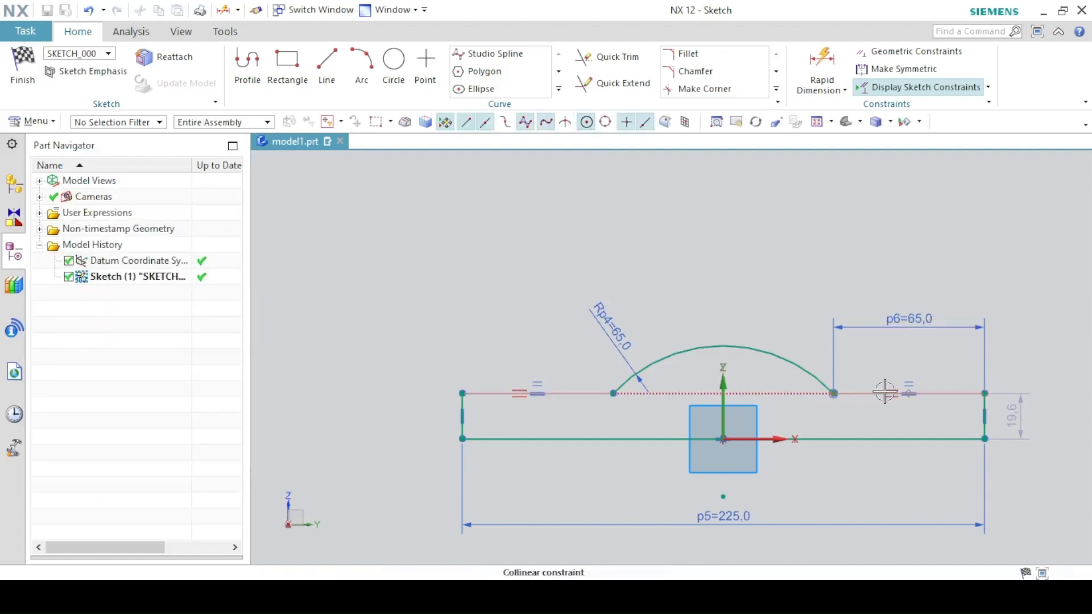
- Dimension the vertical distance between the upper line beside the arc and the bottom line, and set it to 46/2
{"action": "key", "text": "d"}
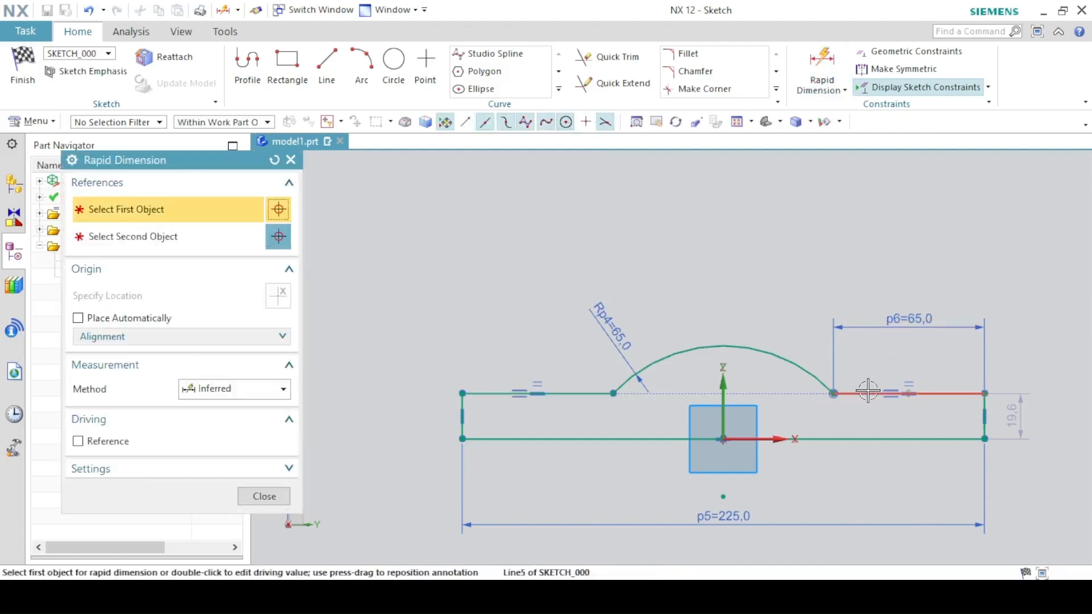
{"action": "left_click", "coordinate": [862, 395]}
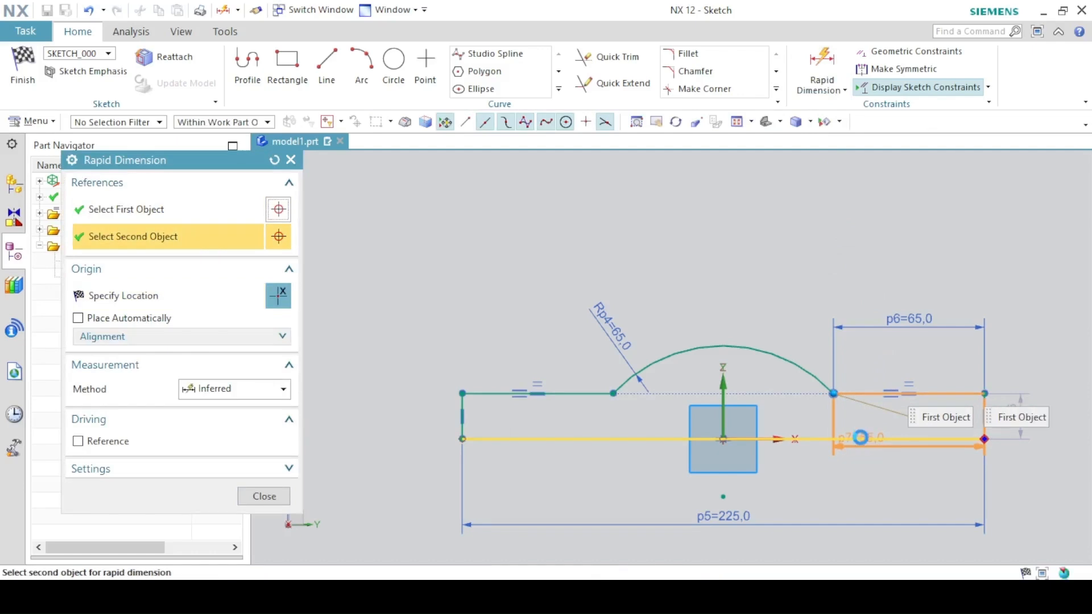
{"action": "left_click", "coordinate": [860, 439]}
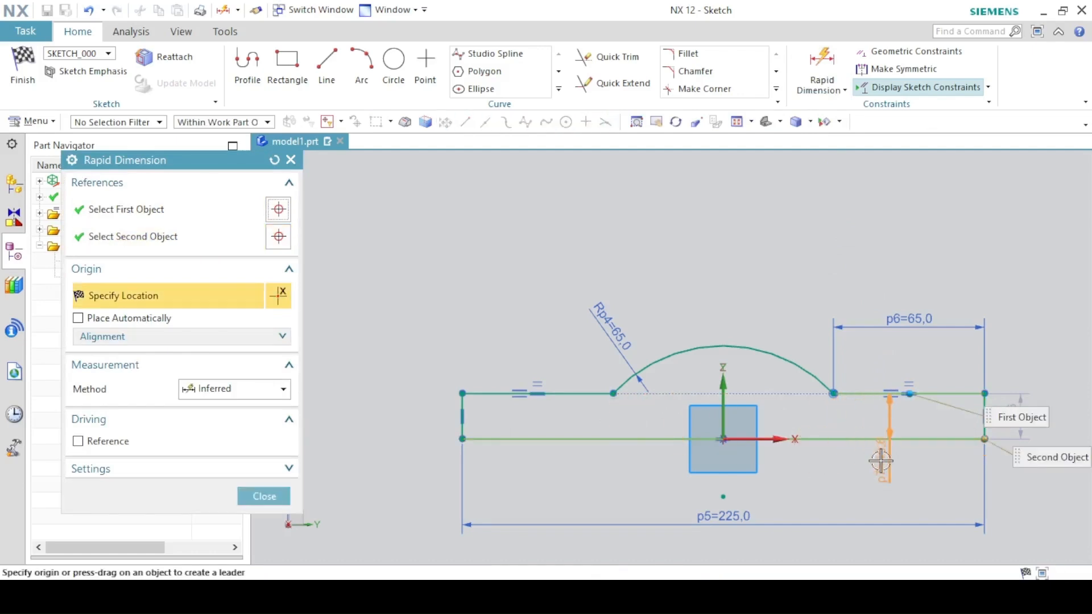
{"action": "left_click", "coordinate": [871, 489]}
{"action": "type", "text": "46/2"}
{"action": "key", "text": "Return"}
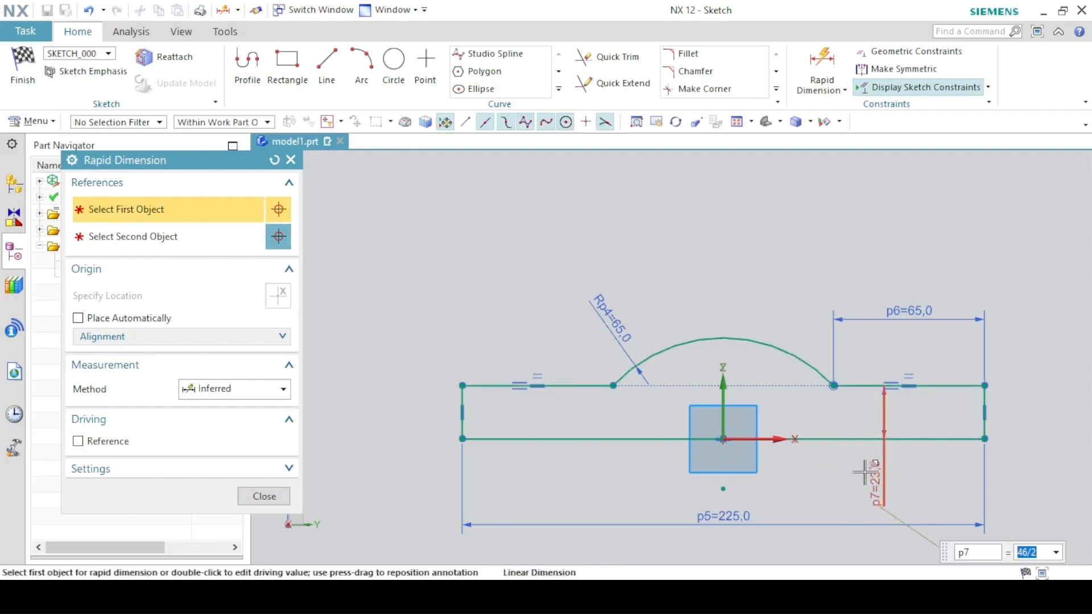
{"action": "left_click", "coordinate": [267, 501]}
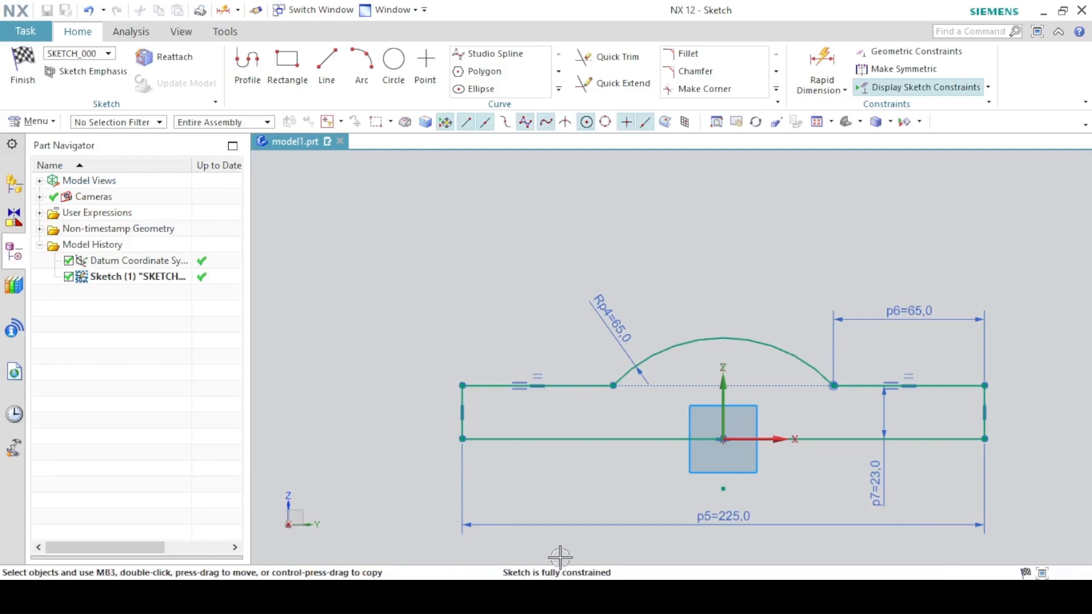
- Finish the profile sketch and revolve it 360° about its bottom line to form the main body
{"action": "left_click", "coordinate": [21, 77]}
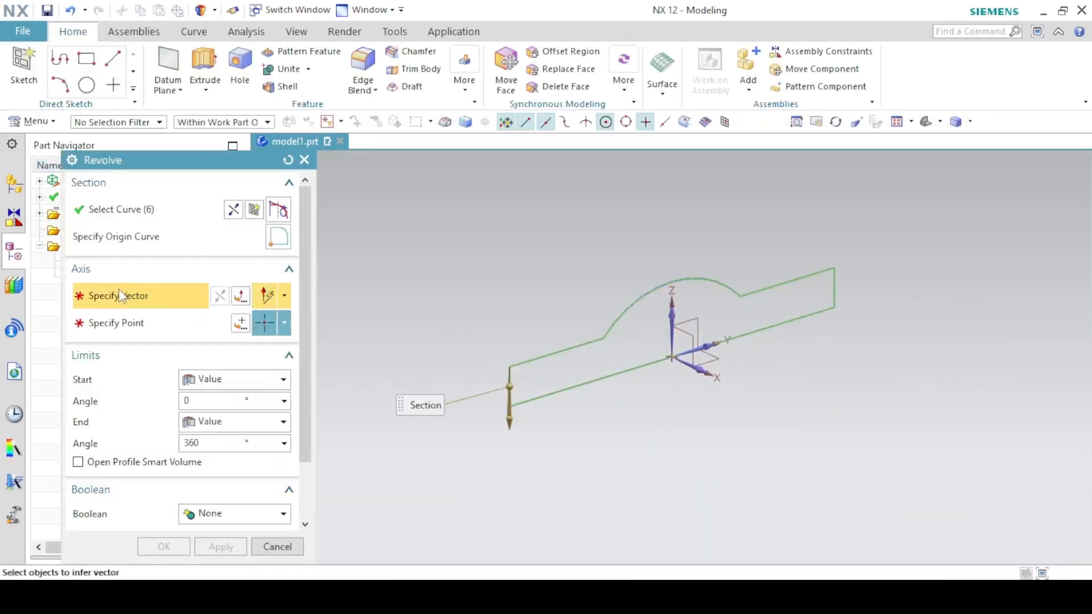
{"action": "left_click", "coordinate": [567, 393]}
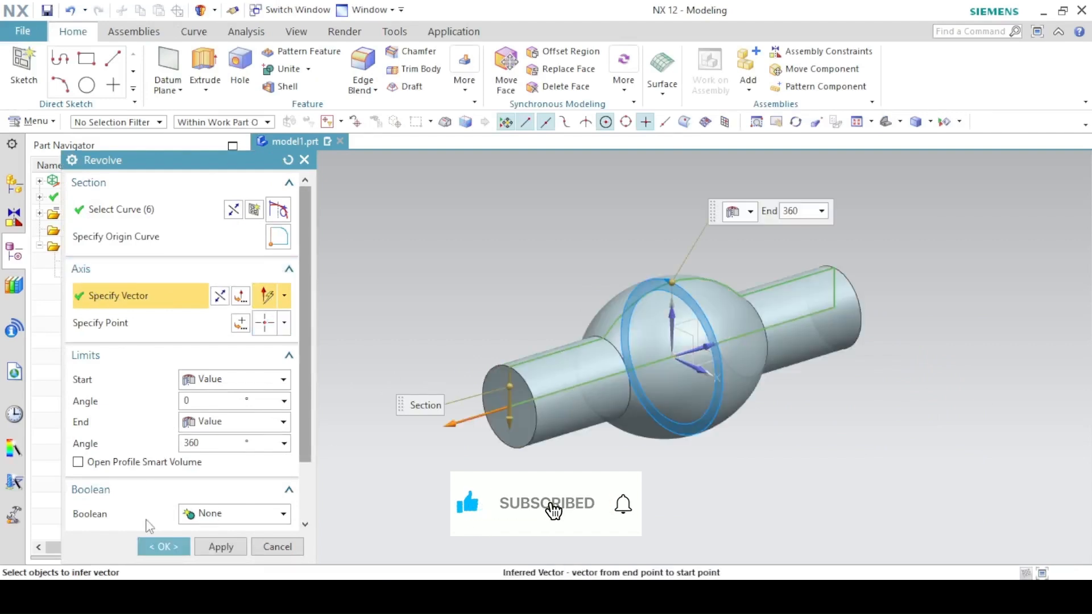
{"action": "left_click", "coordinate": [163, 547]}
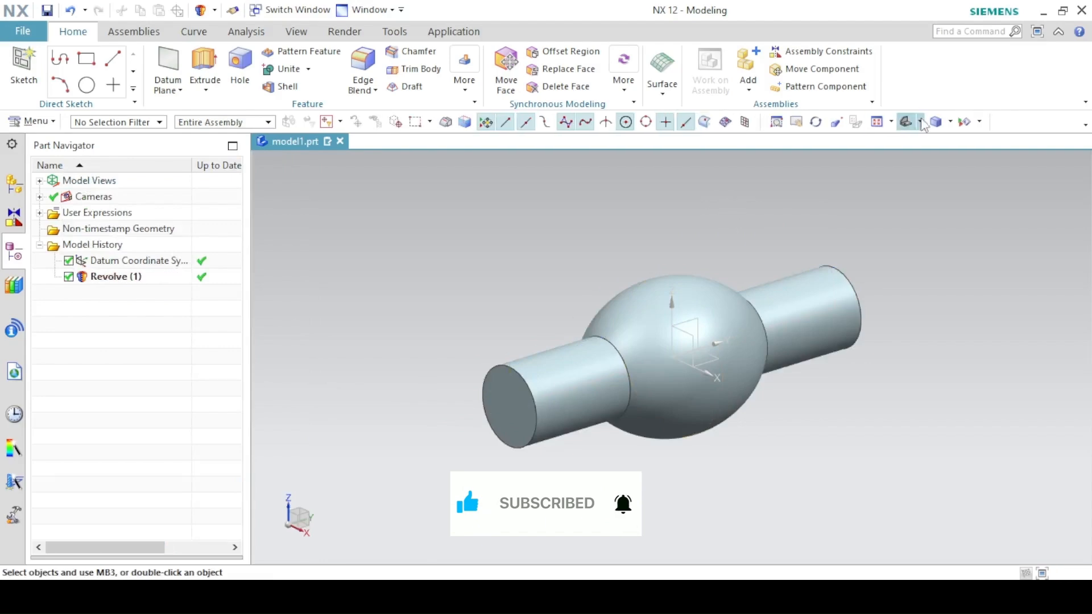
{"action": "left_click", "coordinate": [918, 123]}
{"action": "left_click", "coordinate": [910, 145]}
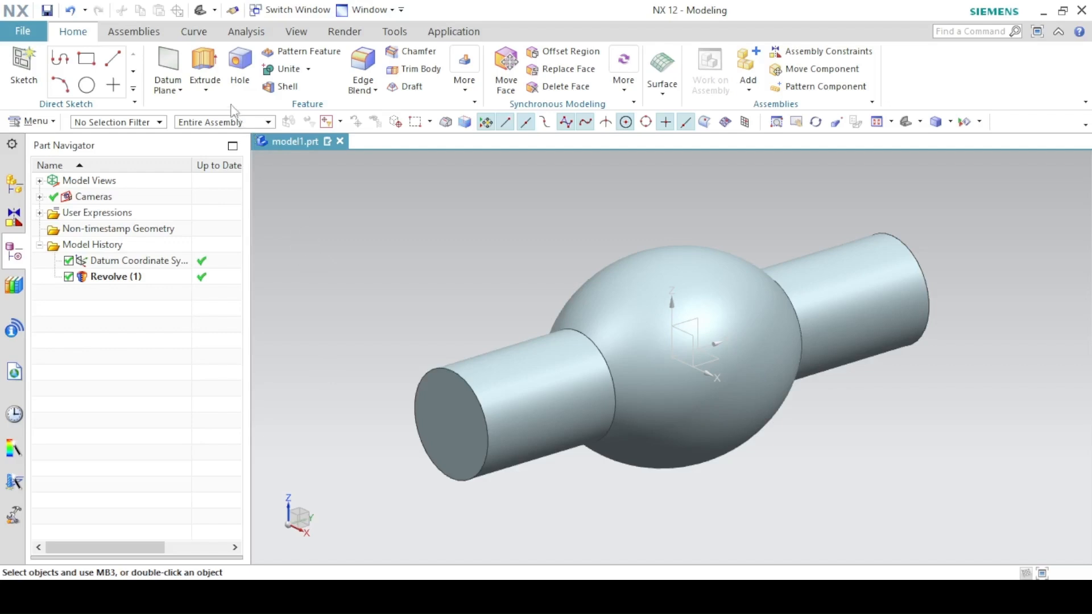
- Begin an extrusion with a sketch on the XY plane containing a 56 mm diameter circle centred at the origin
{"action": "left_click", "coordinate": [205, 71]}
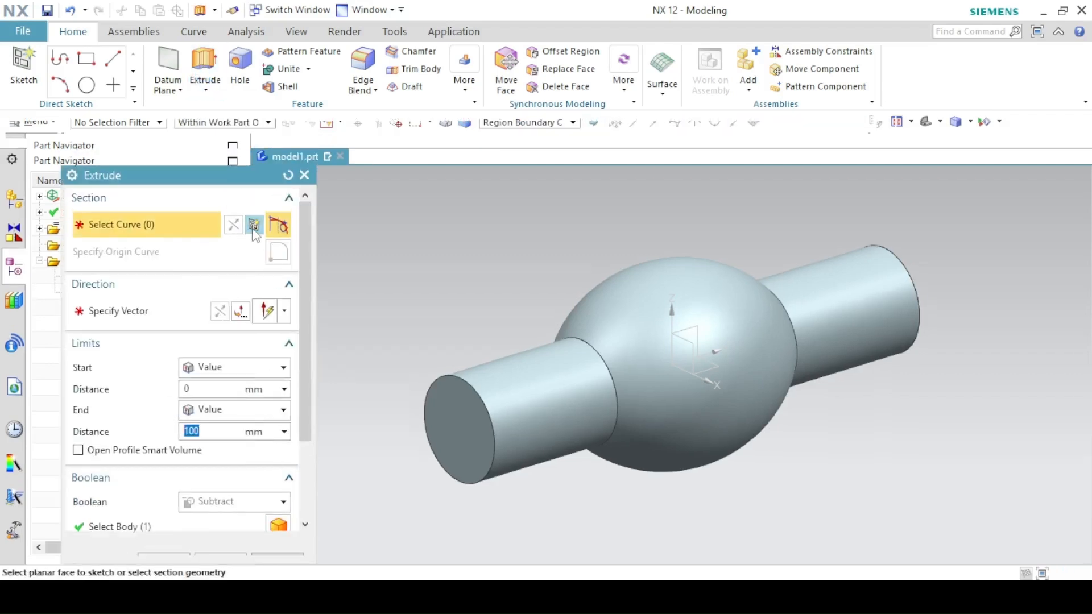
{"action": "left_click", "coordinate": [254, 225]}
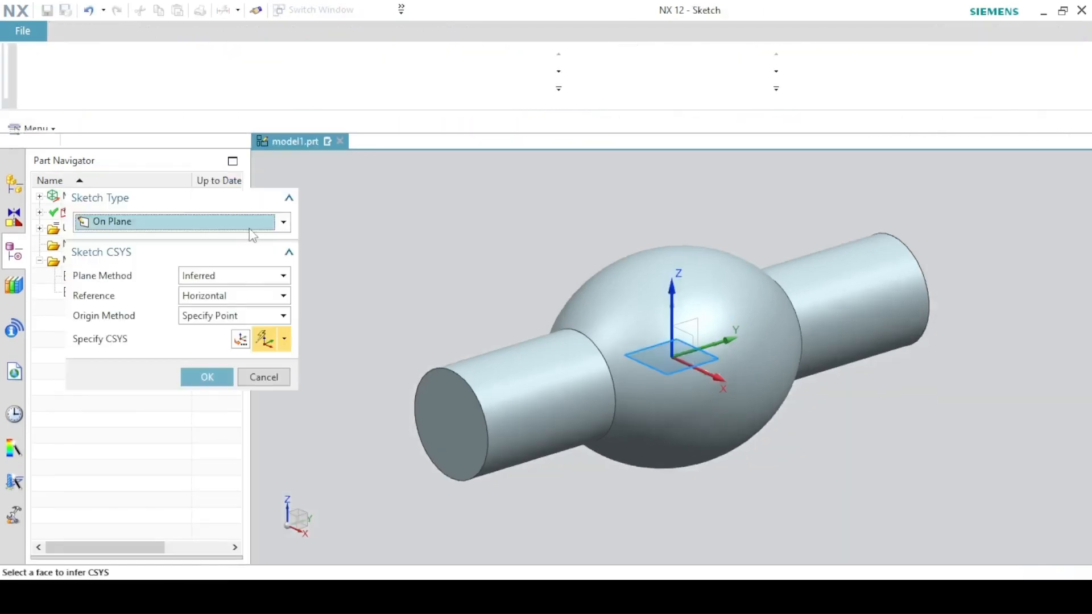
{"action": "left_click", "coordinate": [193, 360]}
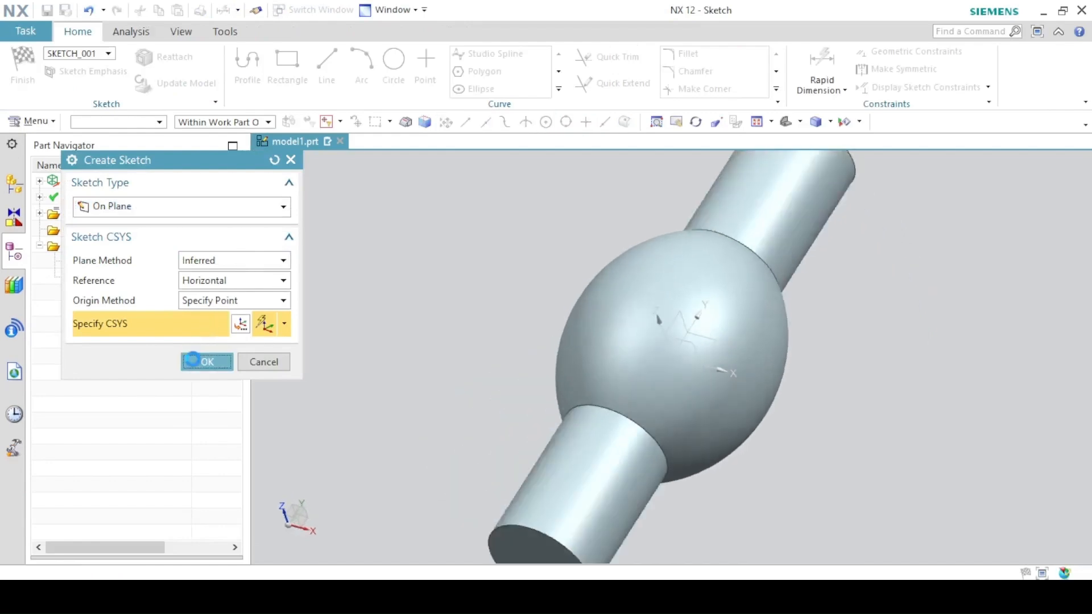
{"action": "left_click", "coordinate": [382, 75]}
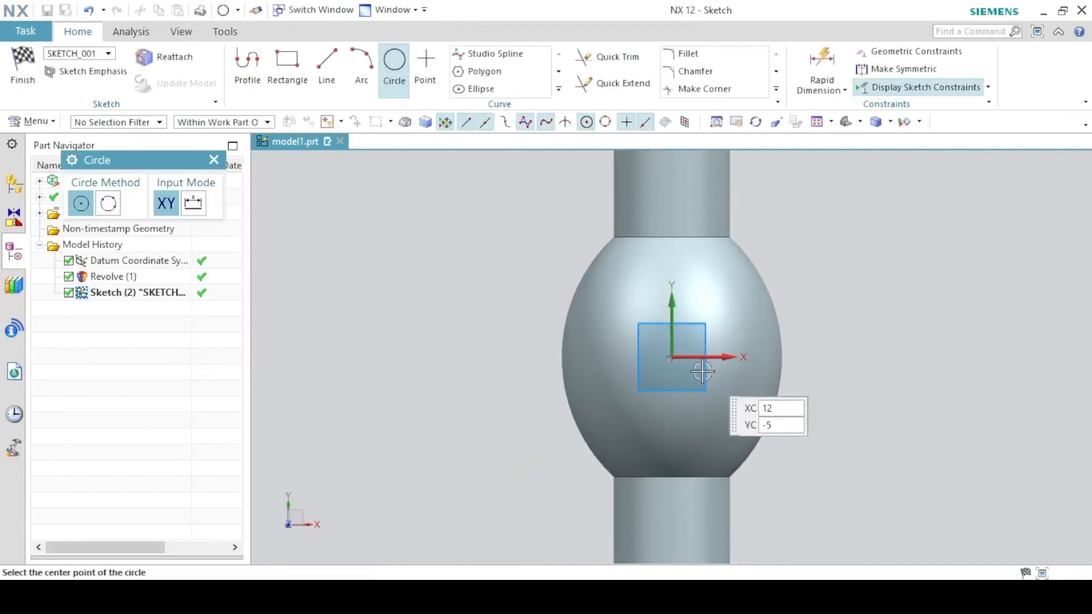
{"action": "left_click", "coordinate": [658, 353]}
{"action": "type", "text": "56"}
{"action": "key", "text": "Return"}
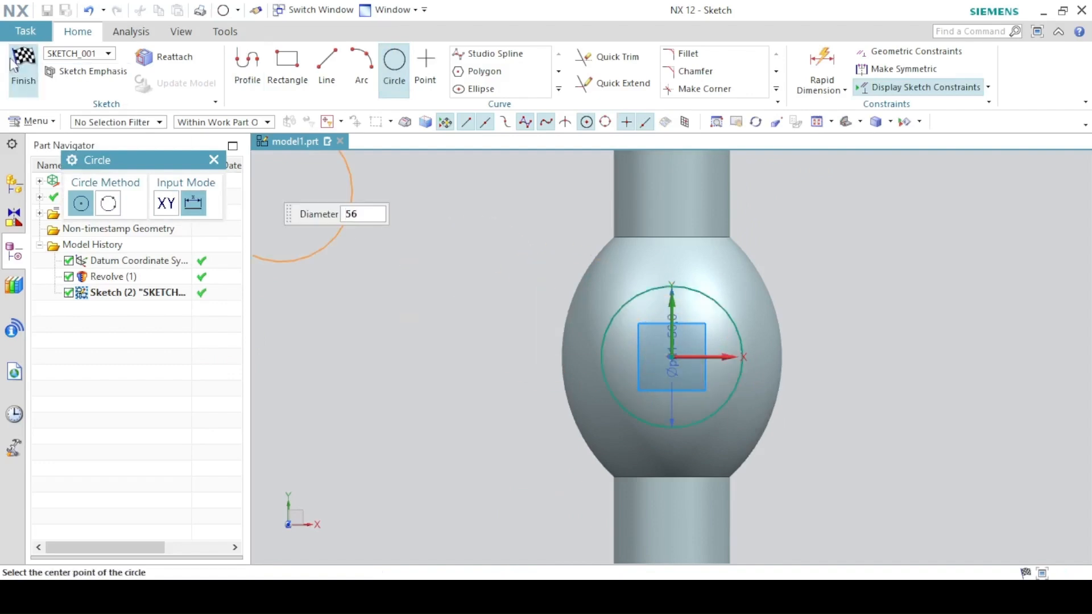
{"action": "left_click", "coordinate": [12, 63]}
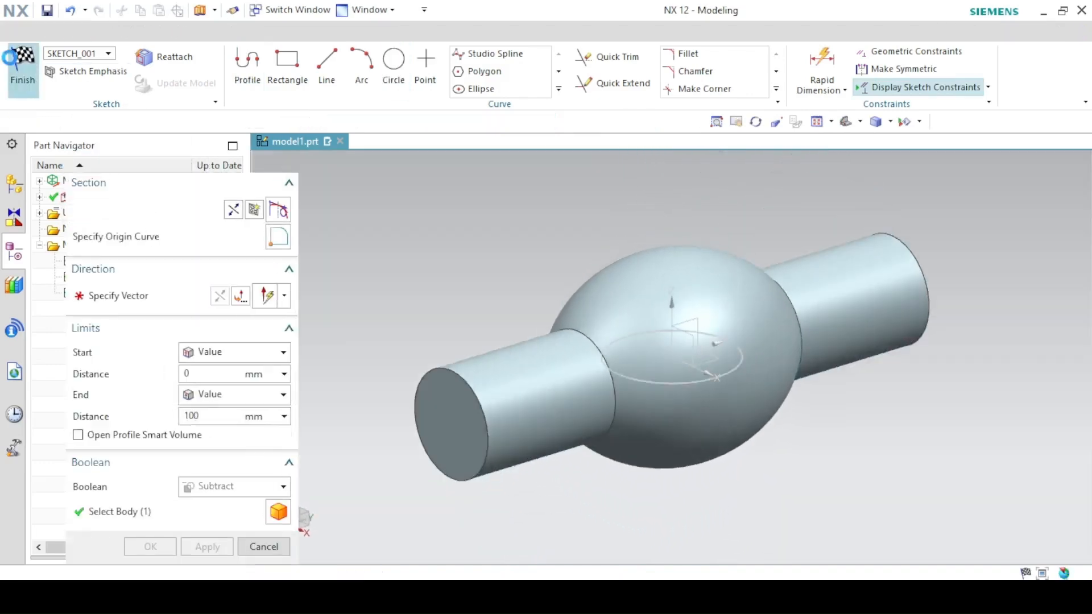
- Extrude the circle upward 120 mm and unite it with the revolved body
{"action": "type", "text": "12"}
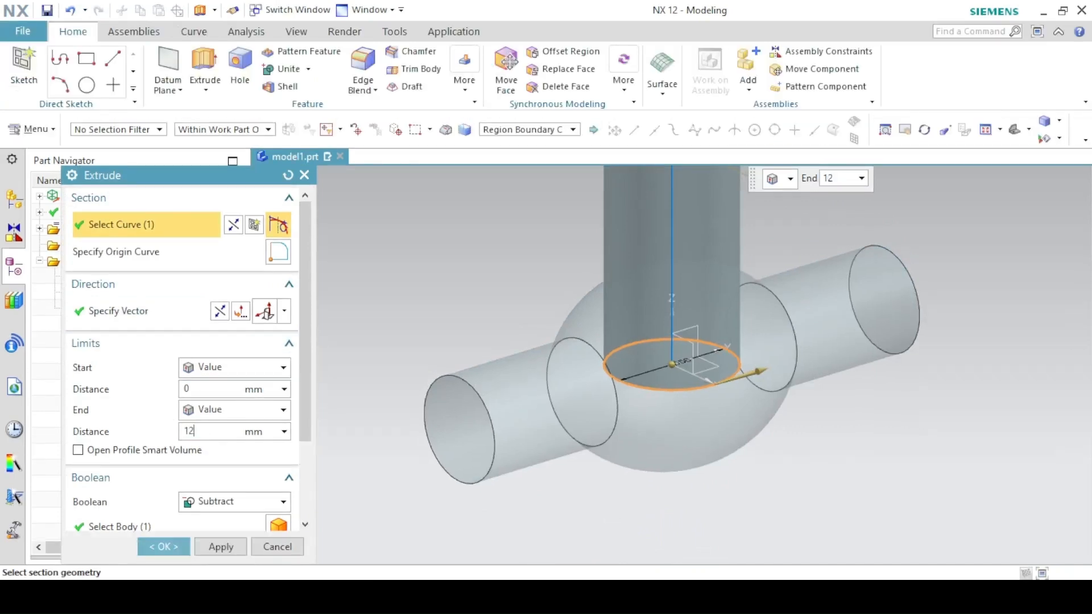
{"action": "type", "text": "0"}
{"action": "double_click", "coordinate": [204, 434]}
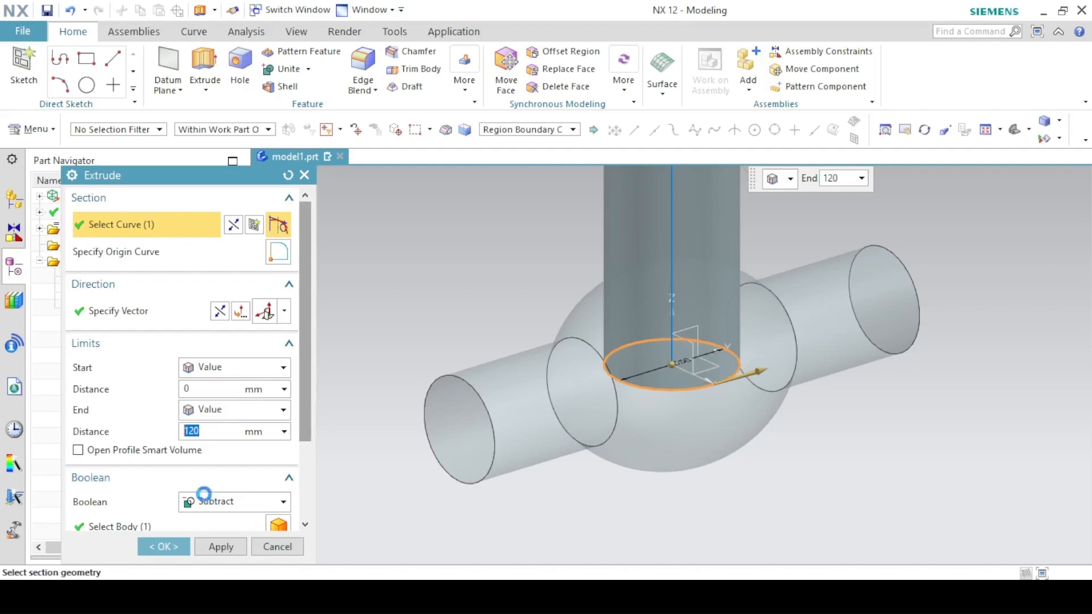
{"action": "left_click", "coordinate": [207, 502]}
{"action": "left_click", "coordinate": [211, 535]}
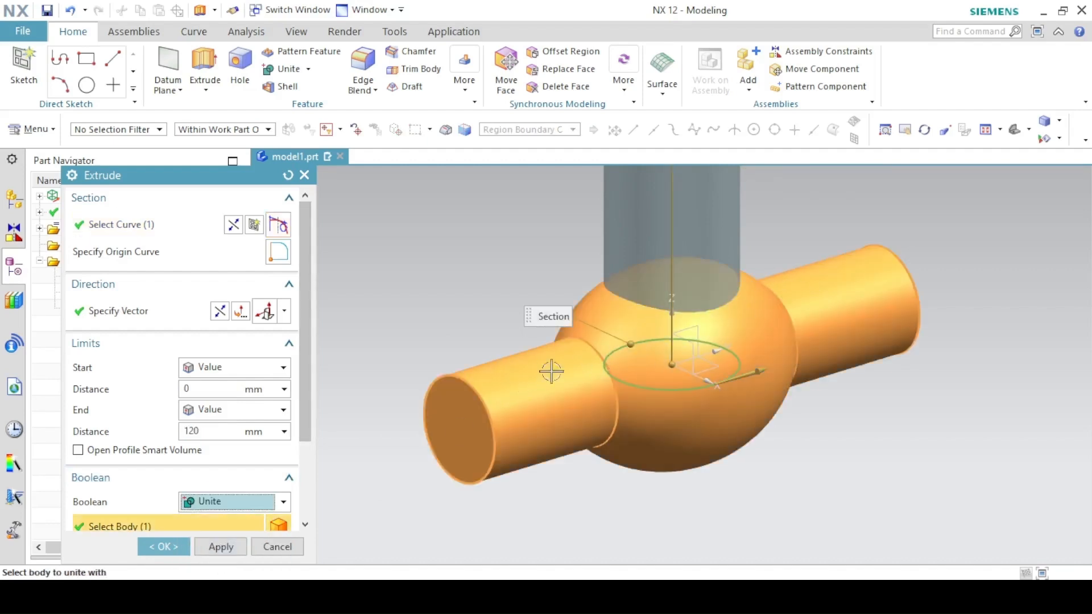
{"action": "left_click", "coordinate": [162, 545]}
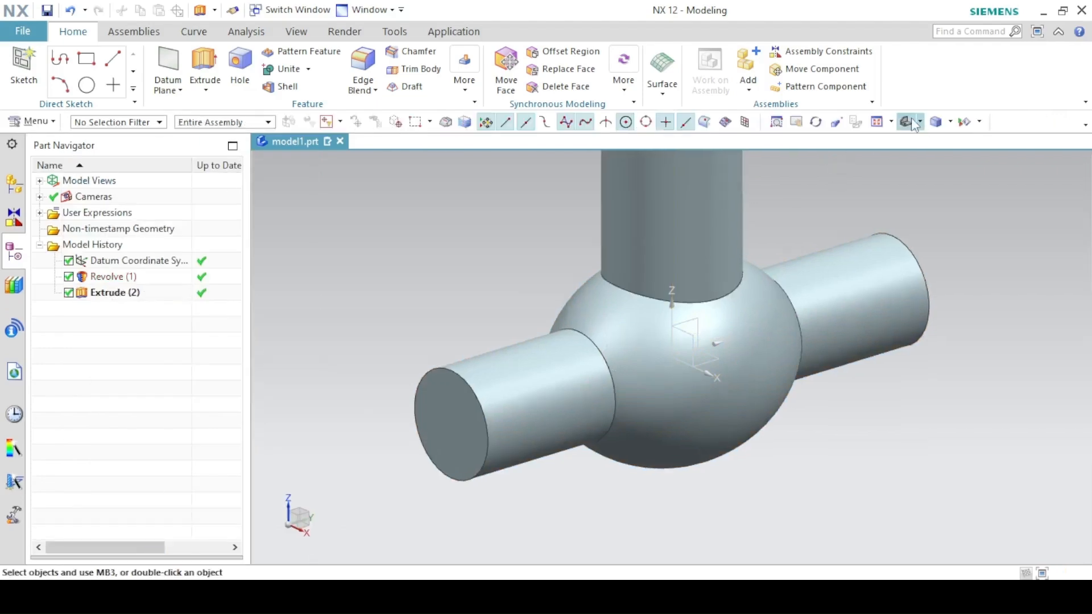
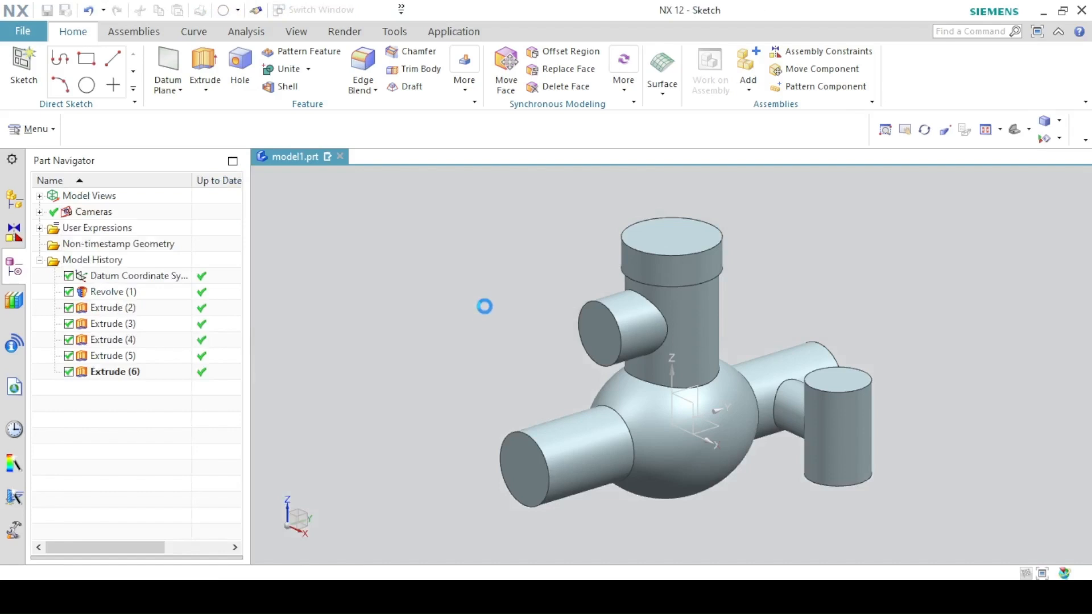
- Sketch a 52 mm diameter circle centred on the upper side branch's end face and extrude it 16 mm back toward the body, united
{"action": "left_click", "coordinate": [585, 317]}
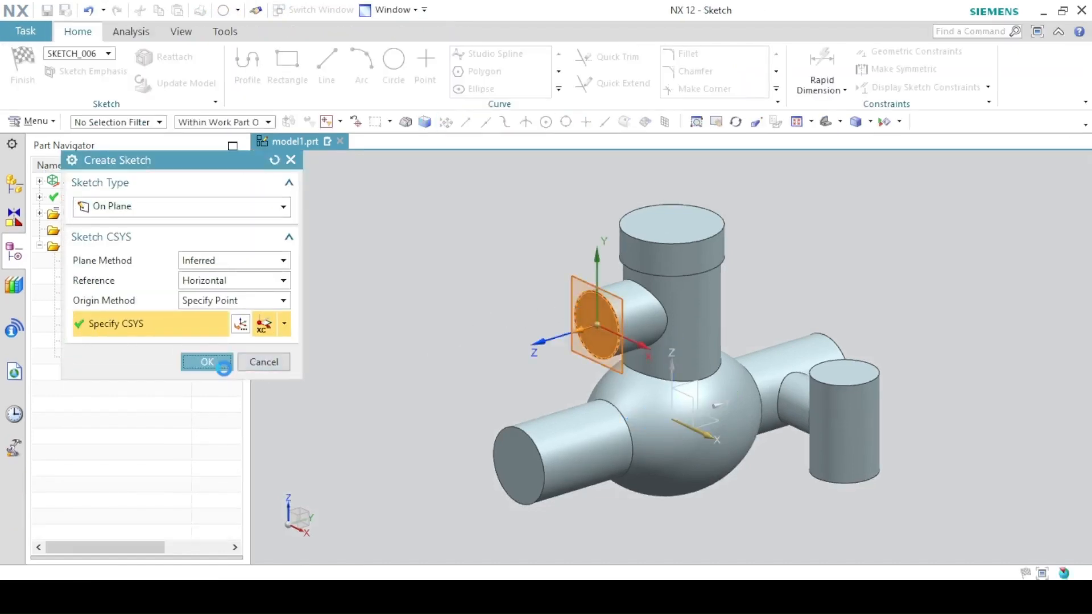
{"action": "left_click", "coordinate": [222, 366]}
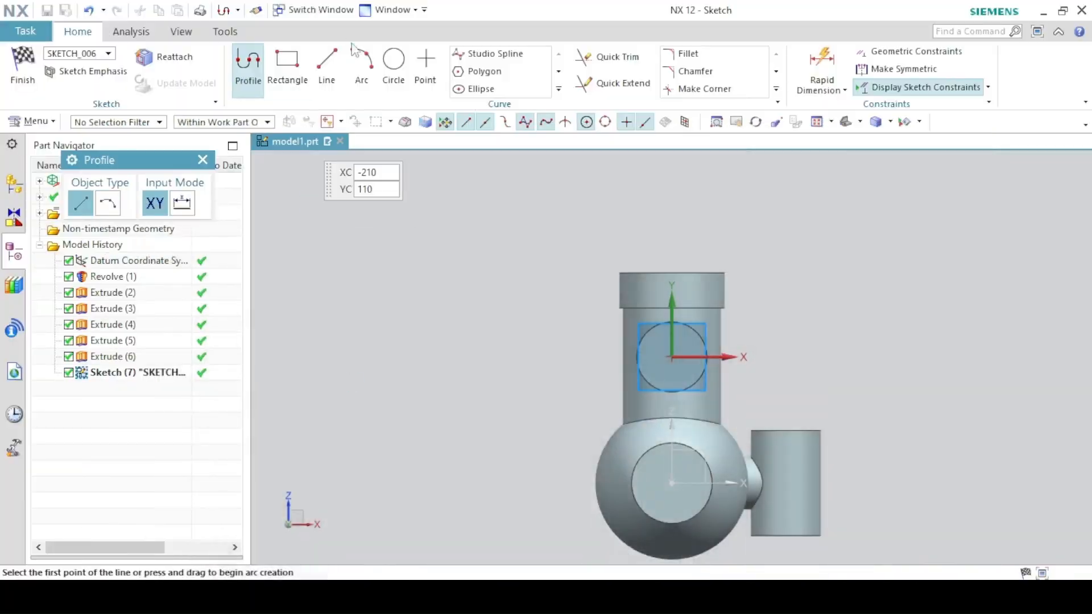
{"action": "left_click", "coordinate": [394, 63]}
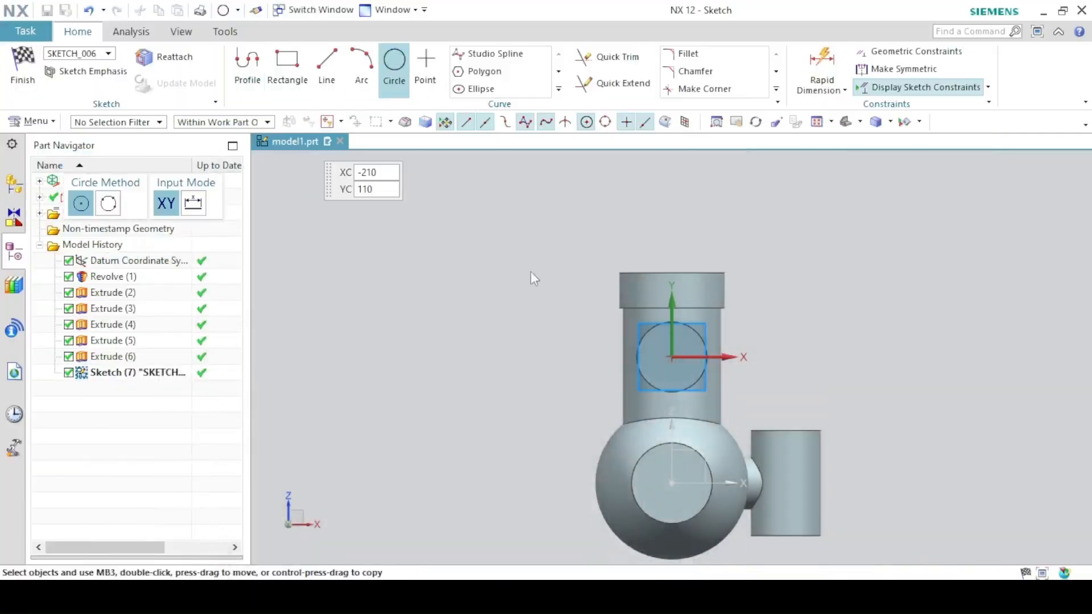
{"action": "left_click", "coordinate": [672, 357]}
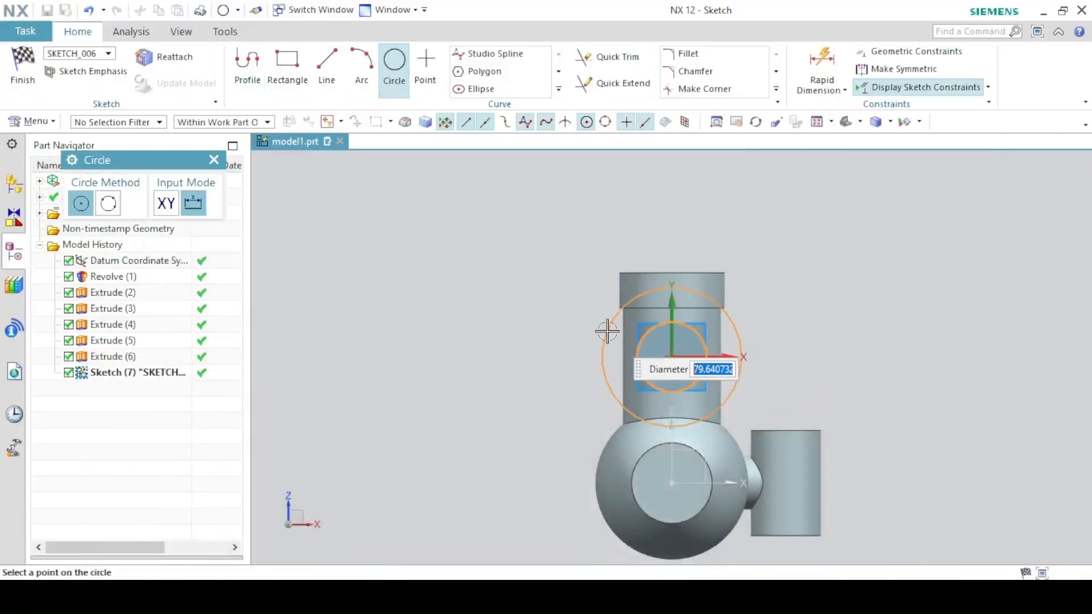
{"action": "type", "text": "52"}
{"action": "key", "text": "Return"}
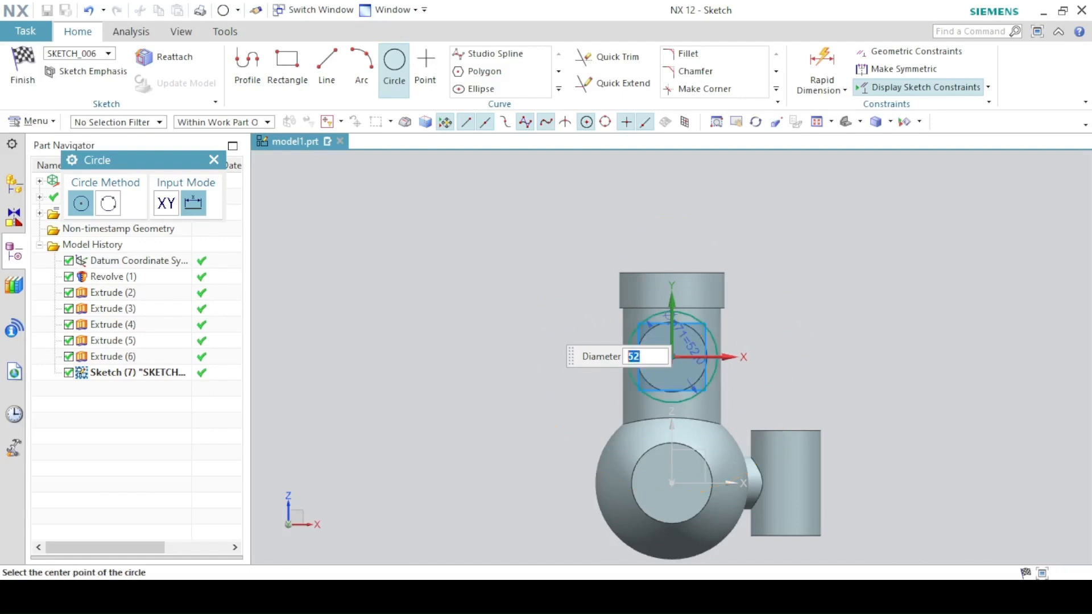
{"action": "left_click", "coordinate": [24, 49]}
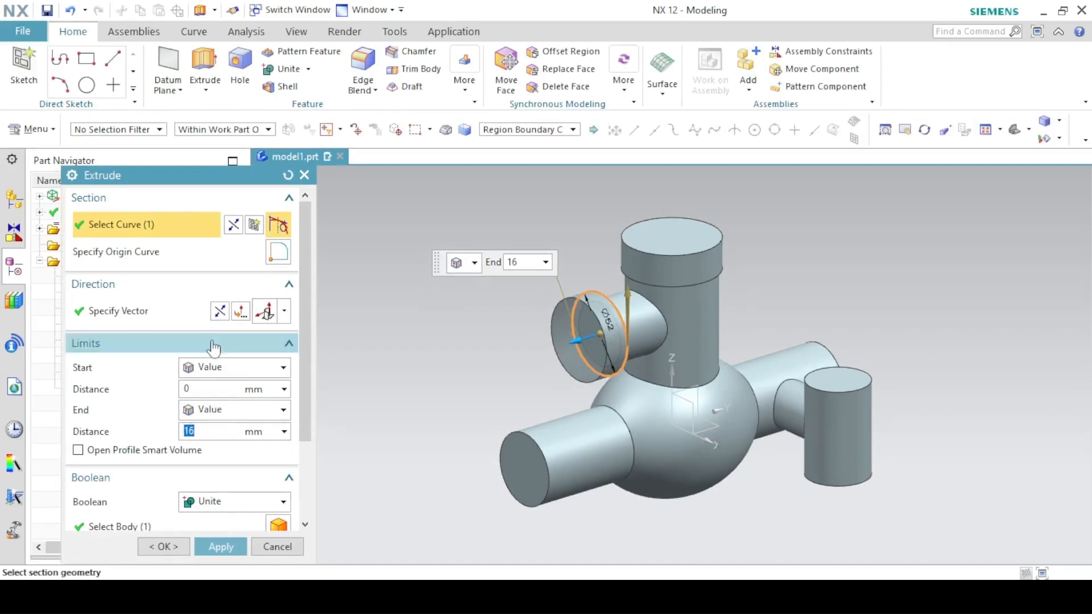
{"action": "left_click", "coordinate": [220, 312]}
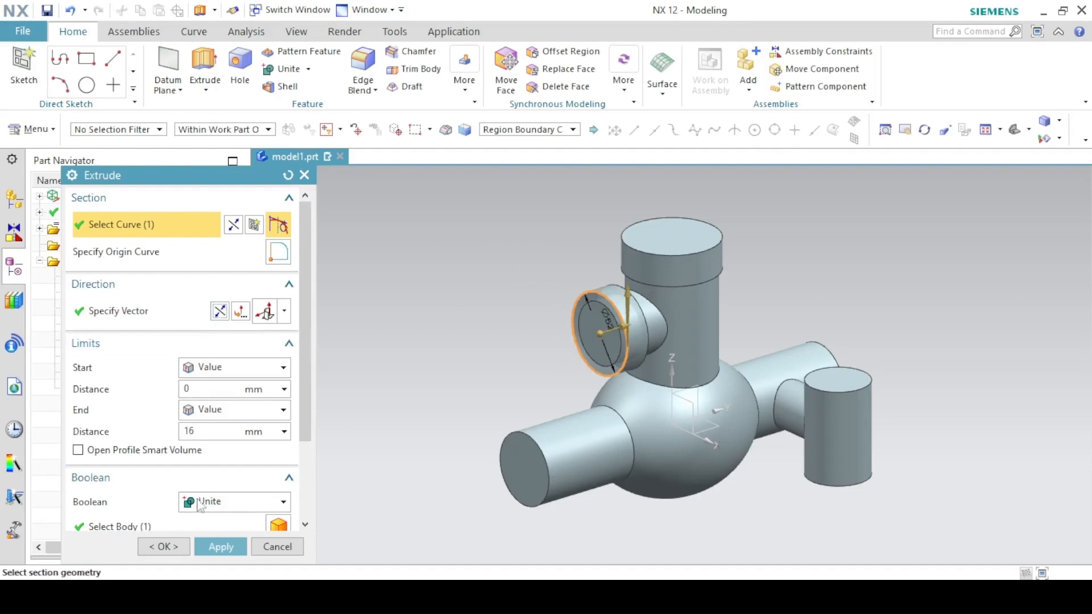
{"action": "left_click", "coordinate": [220, 546]}
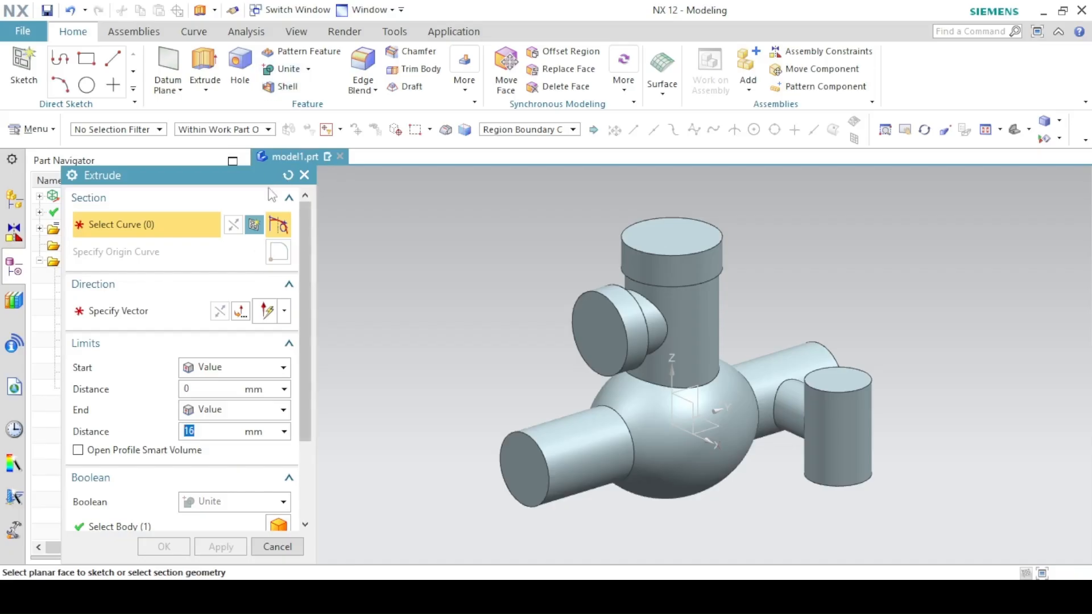
- Sketch a 92 mm diameter circle centred on the end face of the main pipe beside the vertical side cylinder, as the next extrusion's section
{"action": "left_click", "coordinate": [253, 226]}
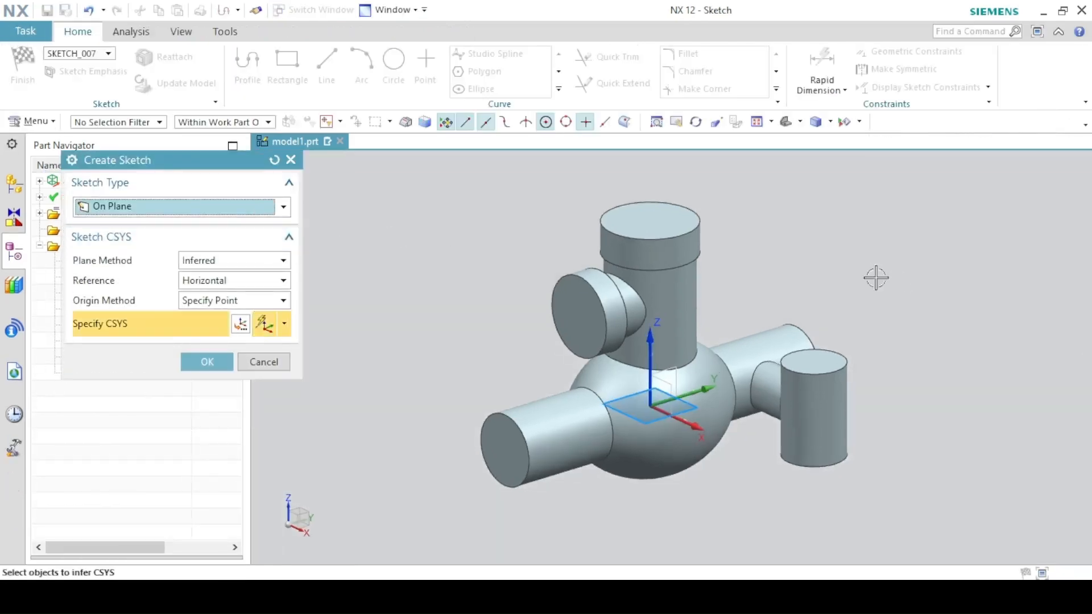
{"action": "middle_click_drag", "start_coordinate": [875, 278], "coordinate": [750, 296]}
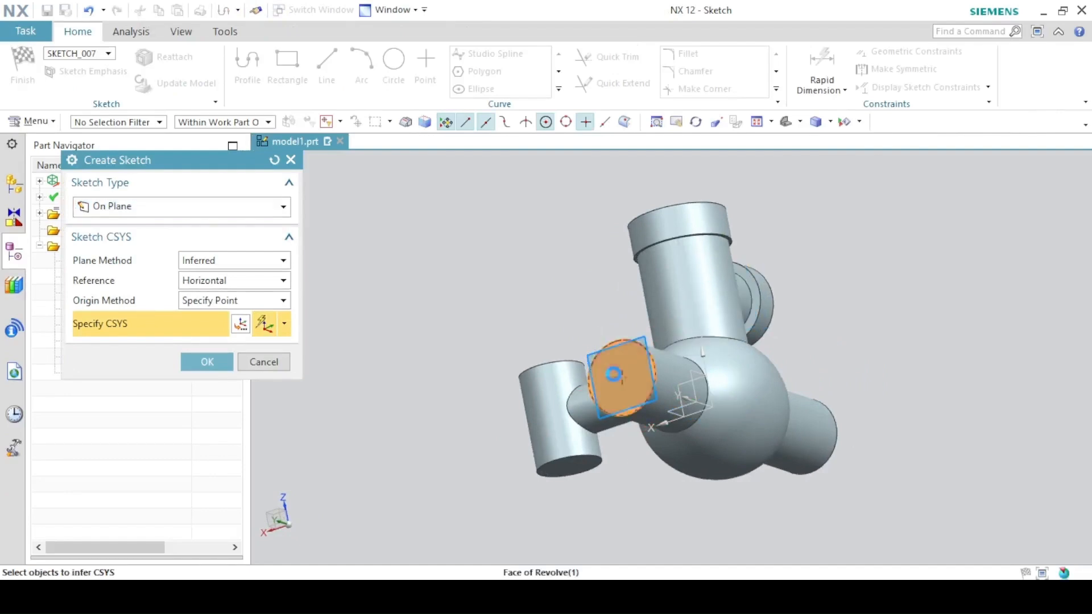
{"action": "left_click", "coordinate": [613, 373]}
{"action": "left_click", "coordinate": [207, 362]}
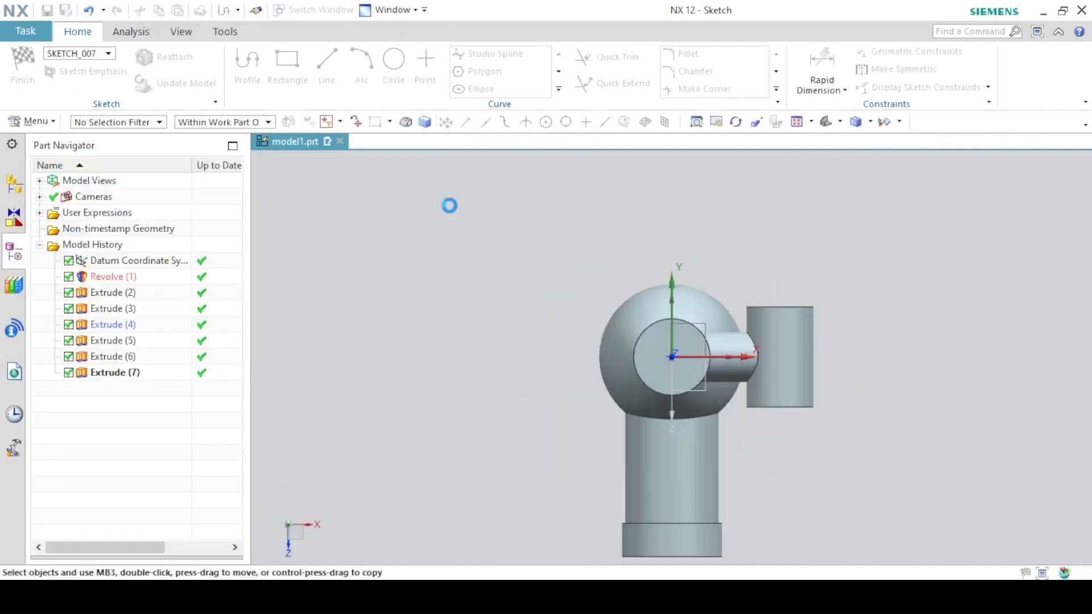
{"action": "left_click", "coordinate": [397, 72]}
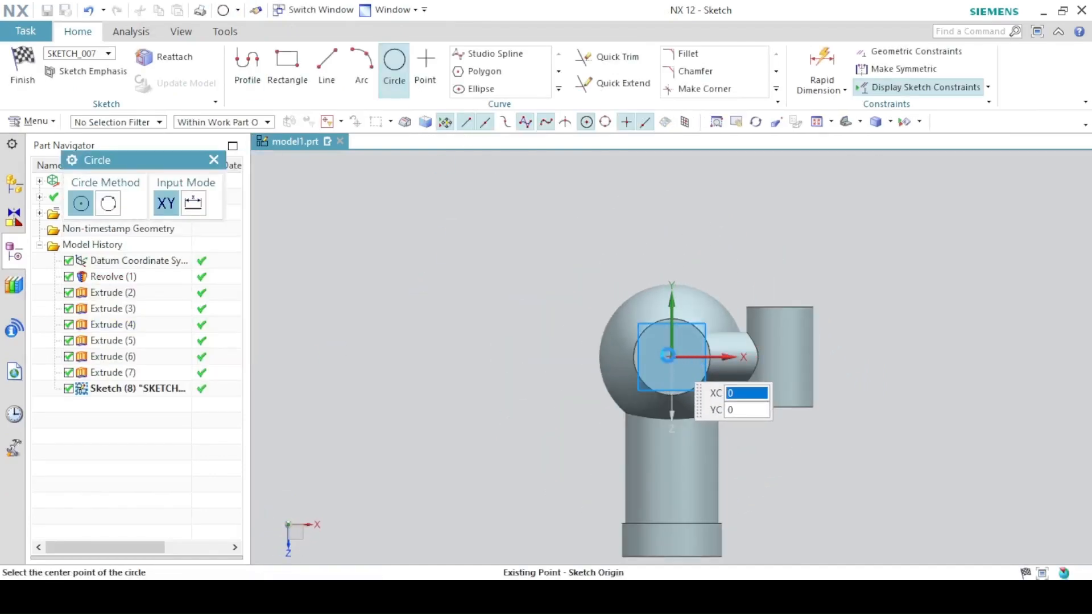
{"action": "left_click", "coordinate": [667, 356]}
{"action": "type", "text": "92"}
{"action": "key", "text": "Return"}
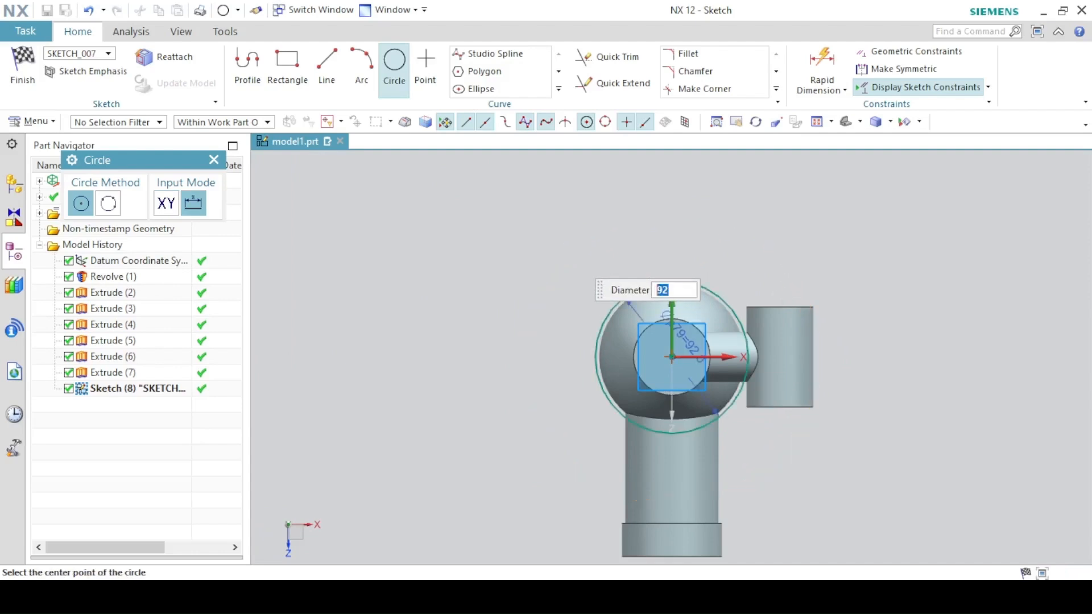
{"action": "left_click", "coordinate": [23, 68]}
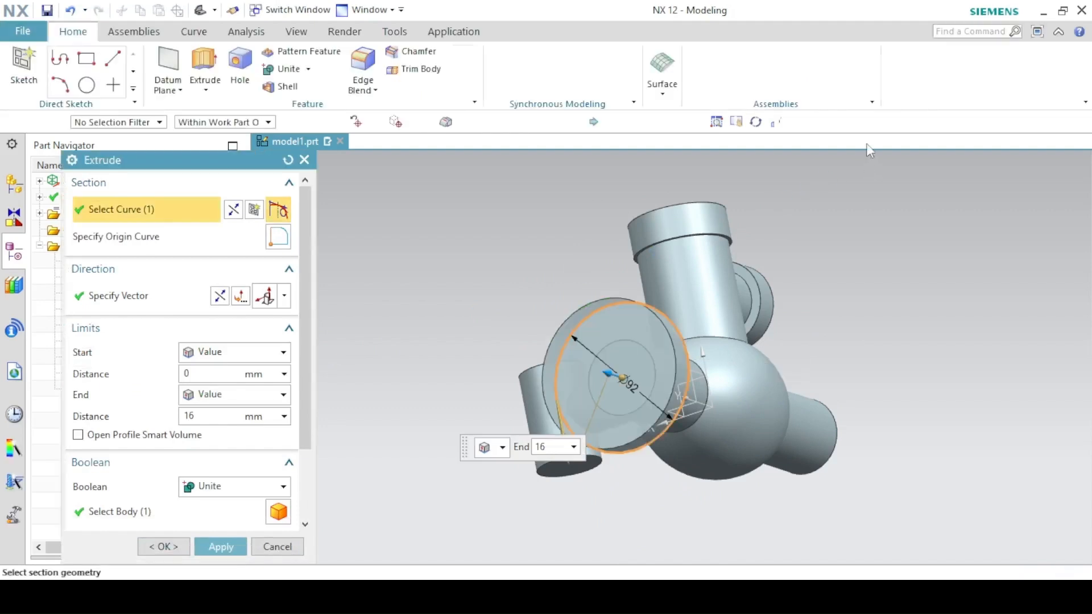
{"action": "left_click", "coordinate": [1009, 137]}
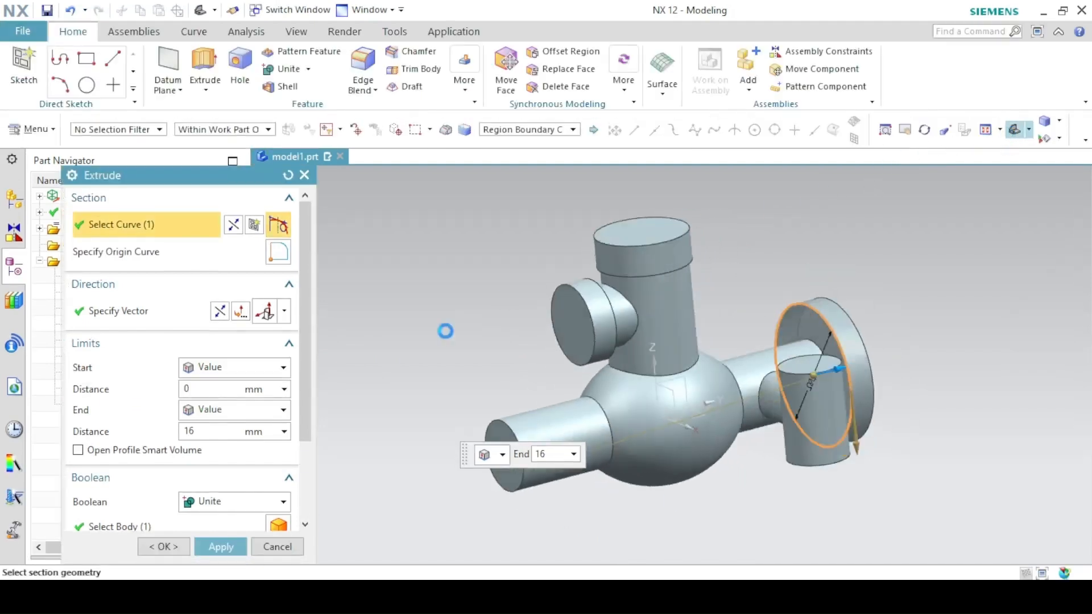
- Extrude the 92 mm circle 10 mm back toward the body, with the direction reversed, and unite it as an end flange
{"action": "left_click", "coordinate": [217, 308]}
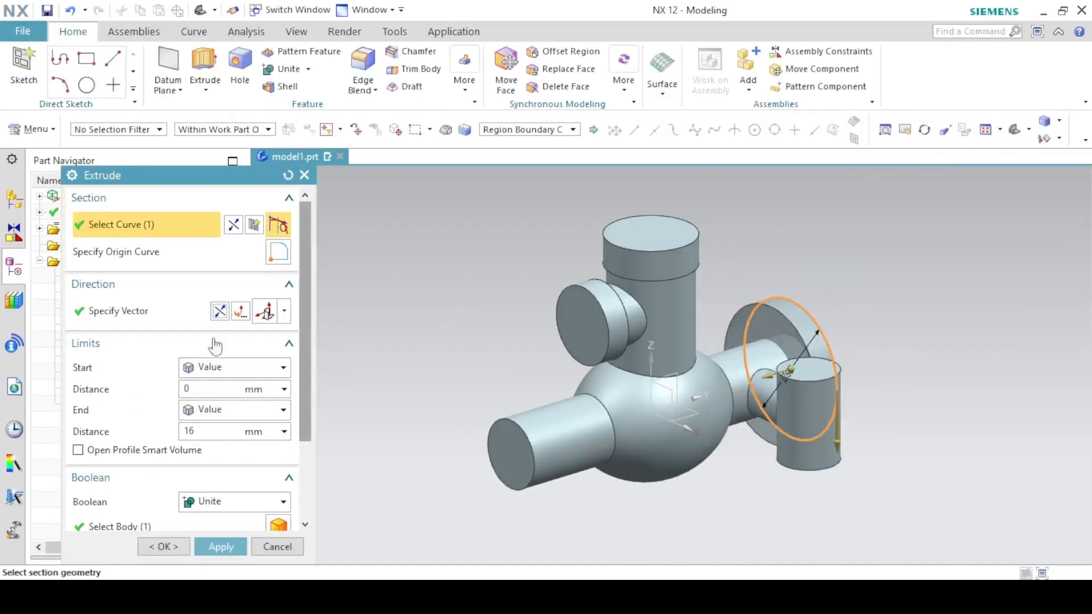
{"action": "double_click", "coordinate": [190, 430]}
{"action": "type", "text": "10"}
{"action": "key", "text": "Return"}
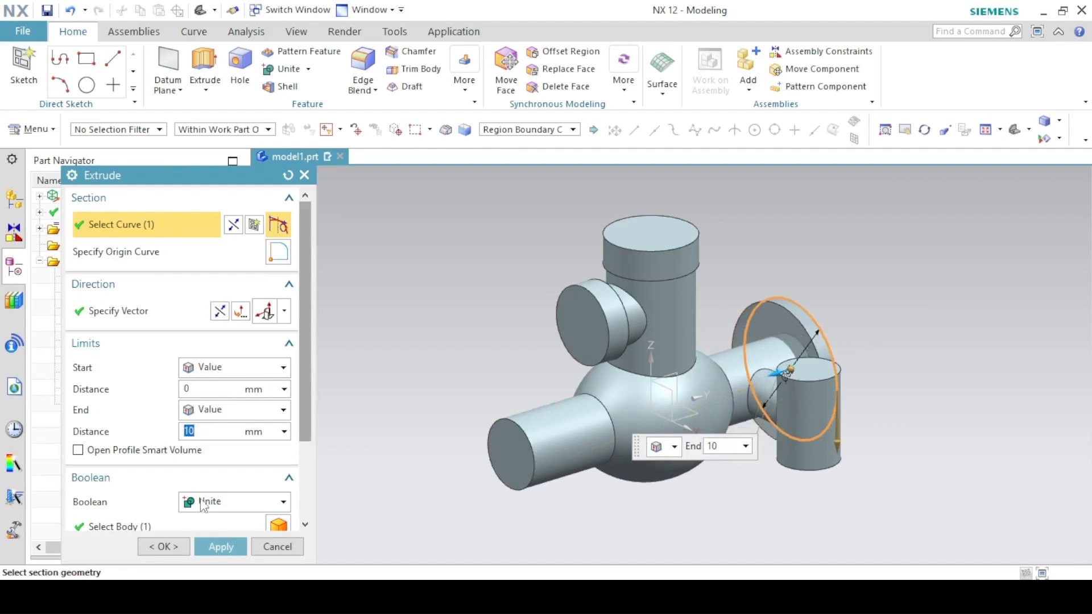
{"action": "left_click", "coordinate": [178, 547]}
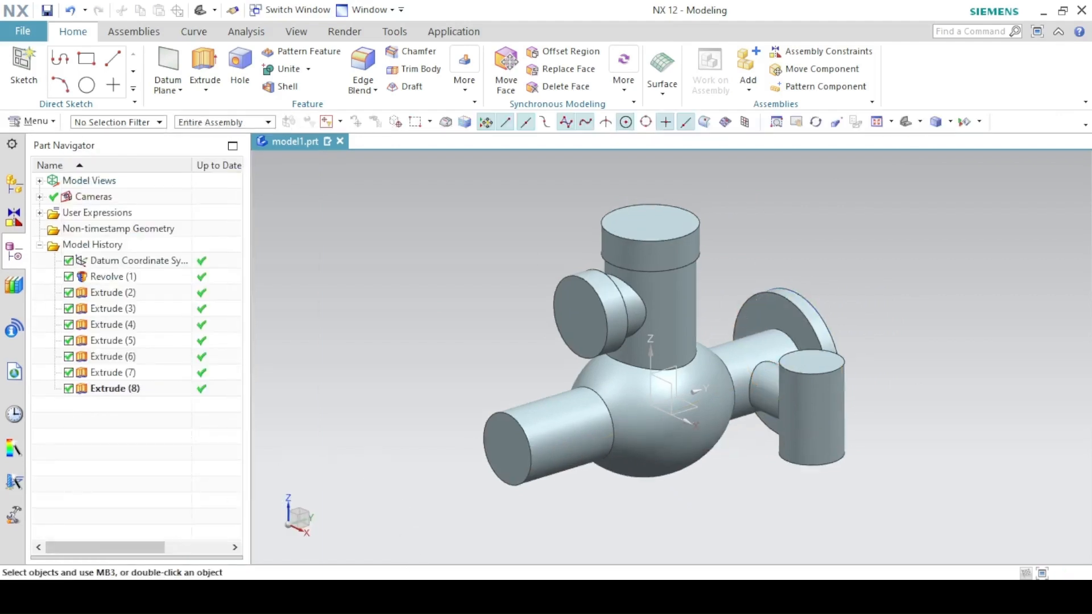
- Begin a Revolve feature with a new section sketch on the YZ plane of the datum coordinate system
{"action": "left_click", "coordinate": [421, 596]}
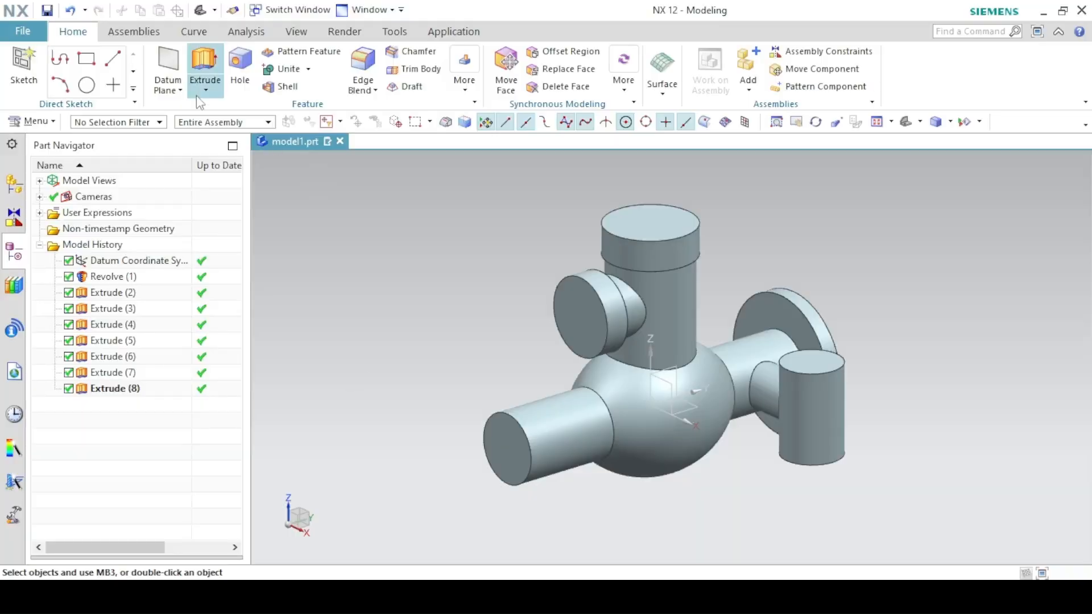
{"action": "left_click", "coordinate": [206, 89]}
{"action": "left_click", "coordinate": [223, 129]}
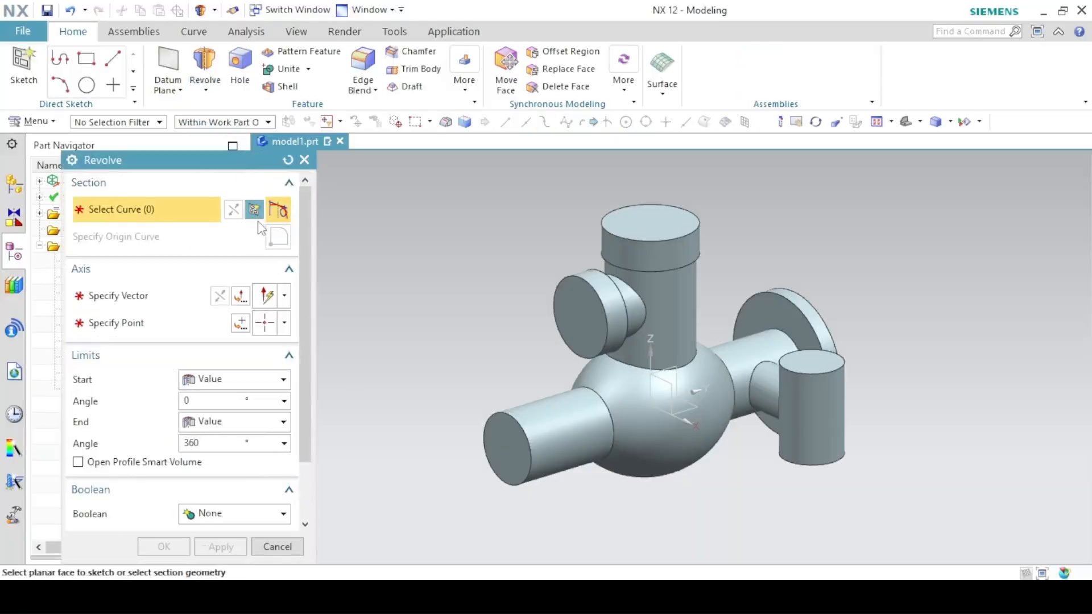
{"action": "left_click", "coordinate": [256, 226]}
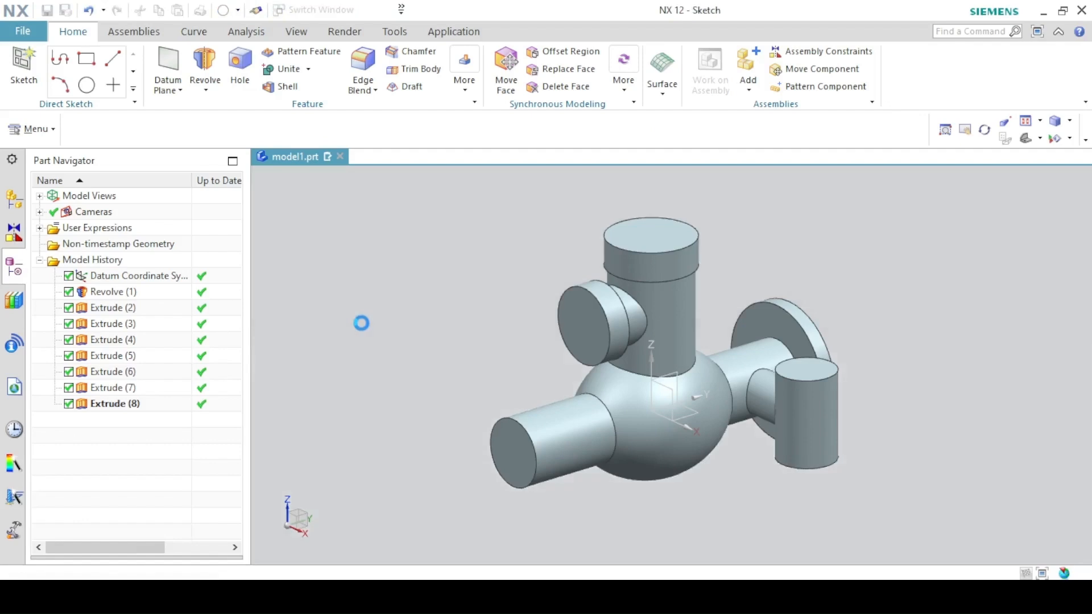
{"action": "left_click", "coordinate": [676, 378]}
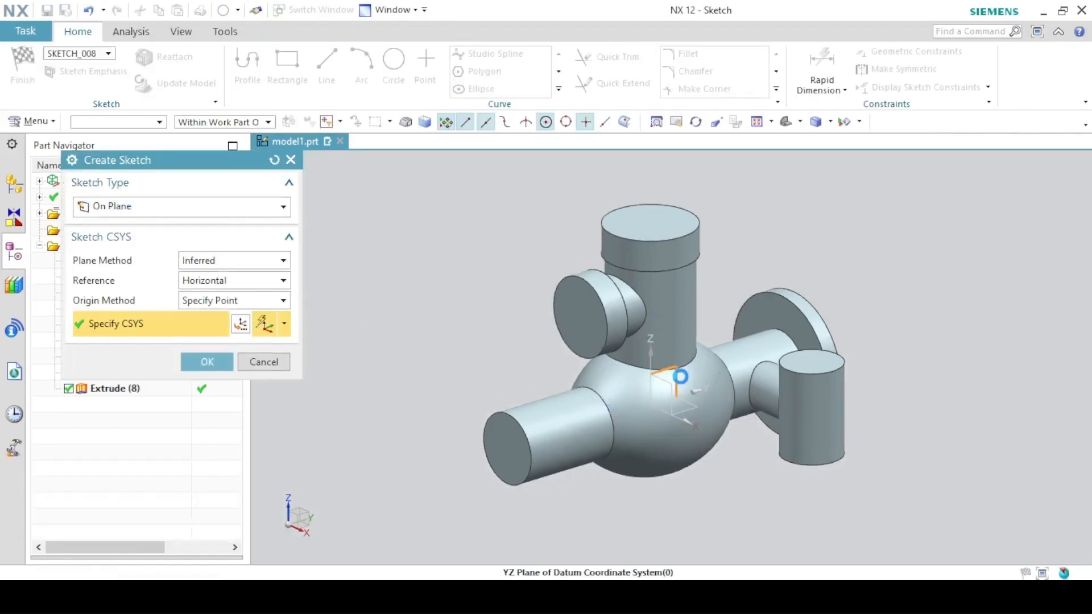
{"action": "left_click", "coordinate": [207, 361]}
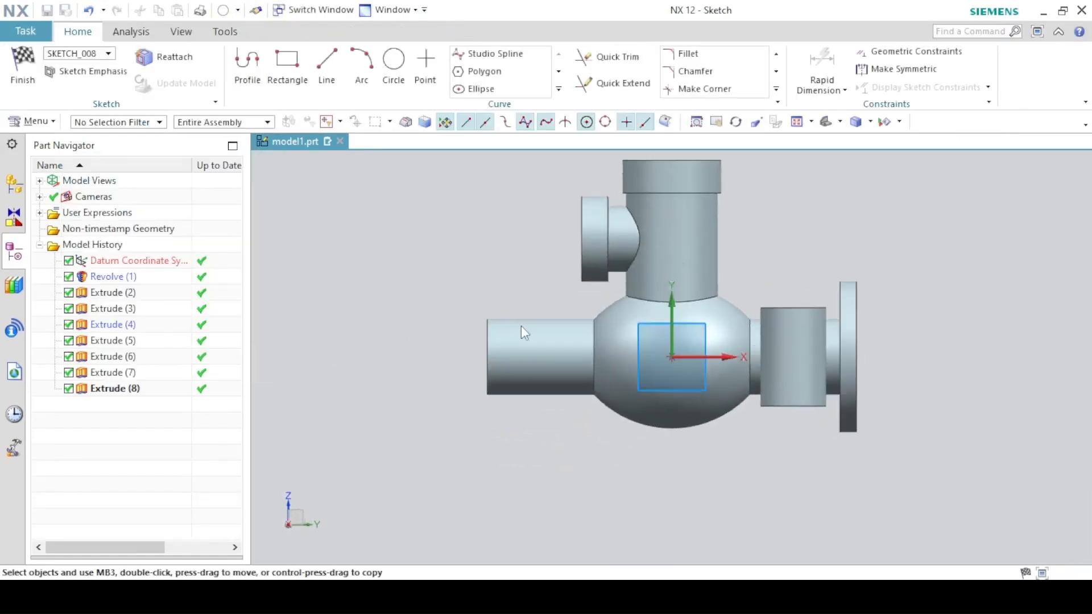
- Sketch a three-point arc of about 75 mm radius inside the rounded bulge, spanning between its two end edges
{"action": "scroll", "coordinate": [492, 306], "scroll_direction": "up", "scroll_amount": 3}
{"action": "middle_click_drag", "start_coordinate": [672, 332], "coordinate": [395, 329], "text": "shift"}
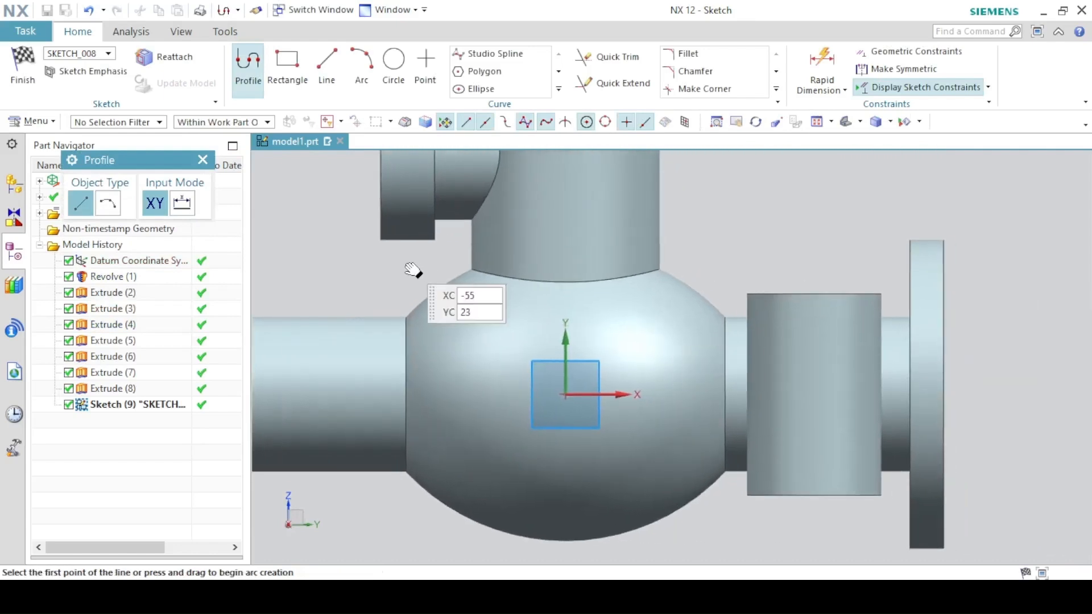
{"action": "middle_click_drag", "start_coordinate": [414, 270], "coordinate": [563, 247], "text": "shift"}
{"action": "left_click", "coordinate": [361, 64]}
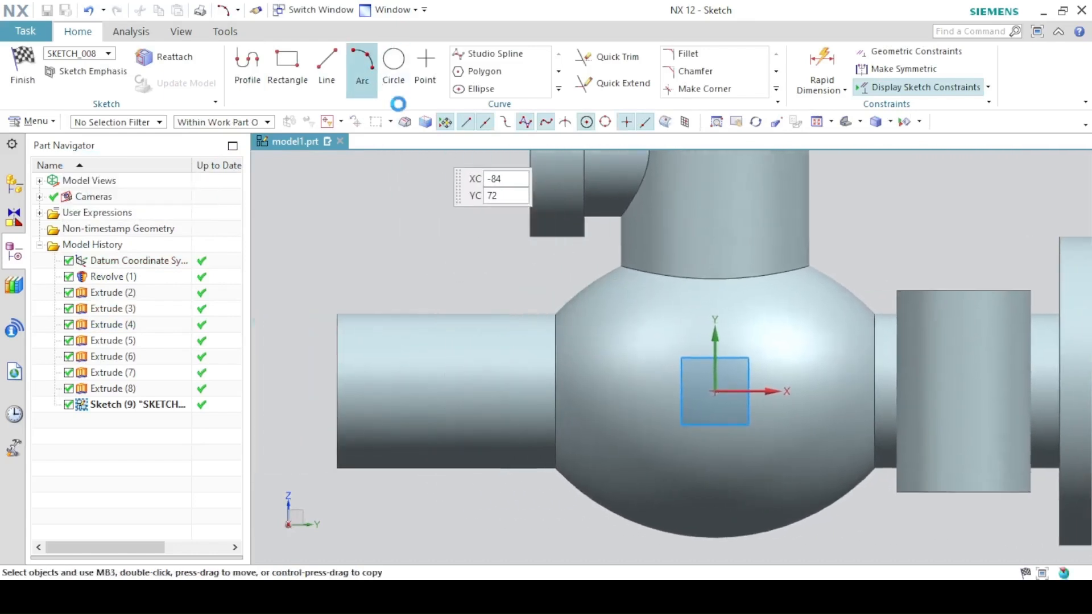
{"action": "left_click", "coordinate": [556, 351]}
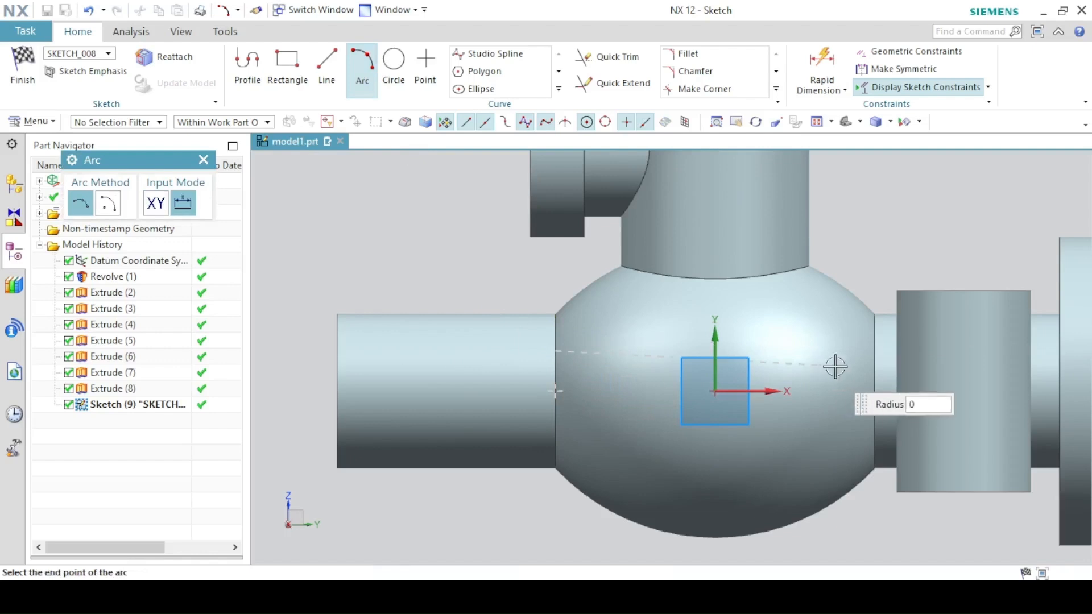
{"action": "left_click", "coordinate": [876, 353]}
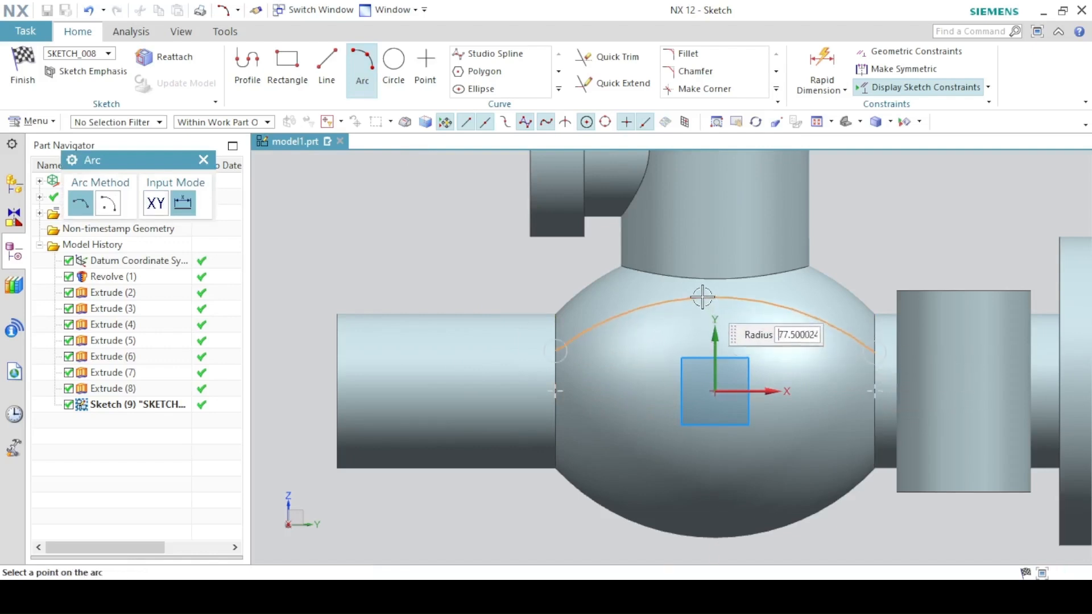
{"action": "left_click", "coordinate": [630, 313]}
- Close the profile from the arc's ends with 65 mm horizontal lines to both pipe ends, short vertical lines and a 225 mm baseline
{"action": "left_click", "coordinate": [247, 64]}
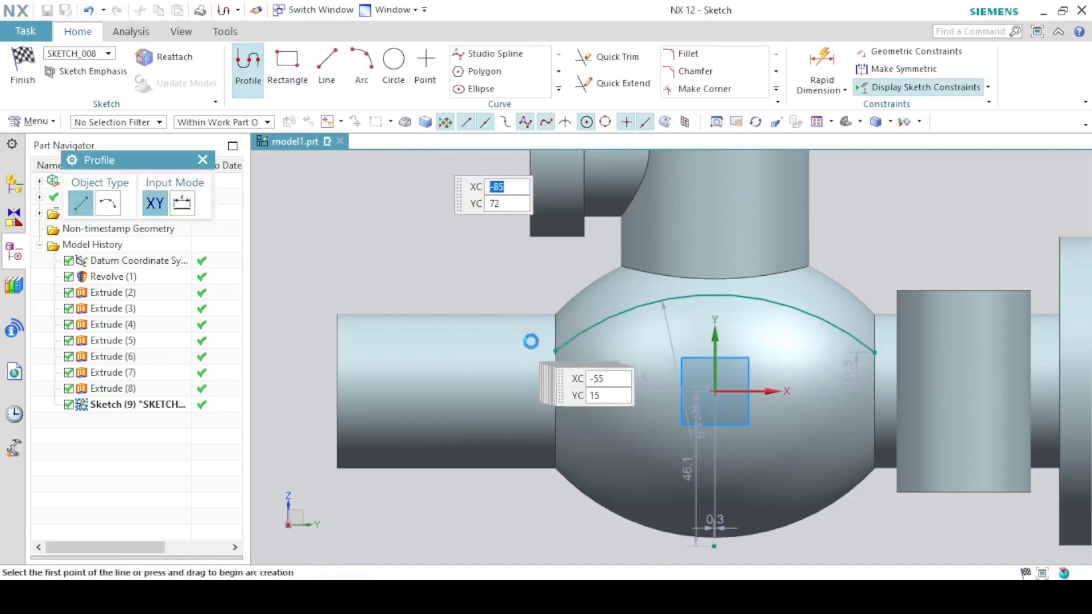
{"action": "left_click", "coordinate": [556, 350]}
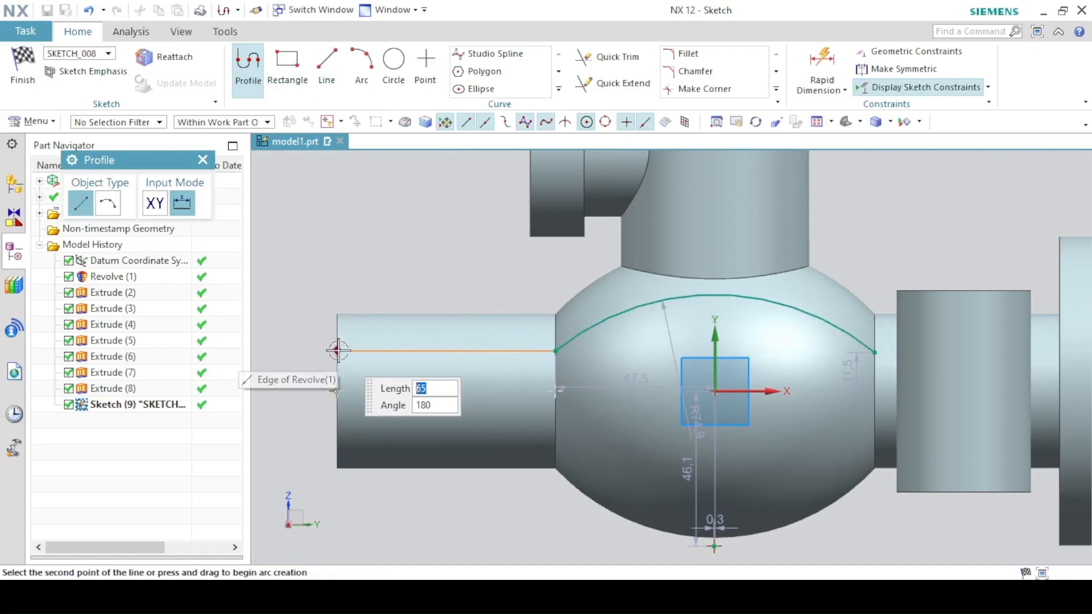
{"action": "left_click", "coordinate": [335, 387]}
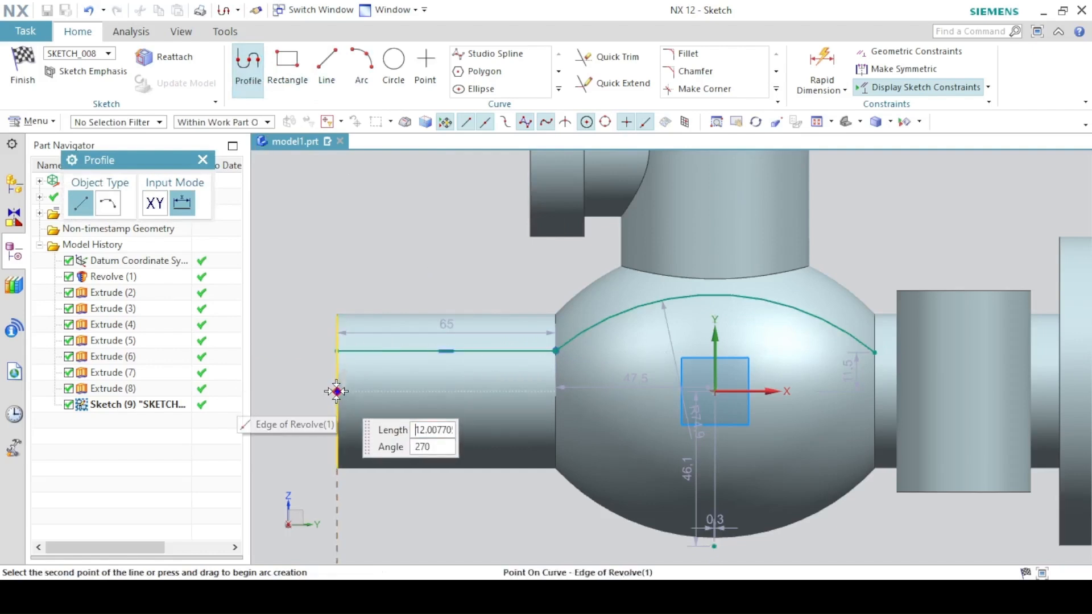
{"action": "left_click", "coordinate": [337, 380]}
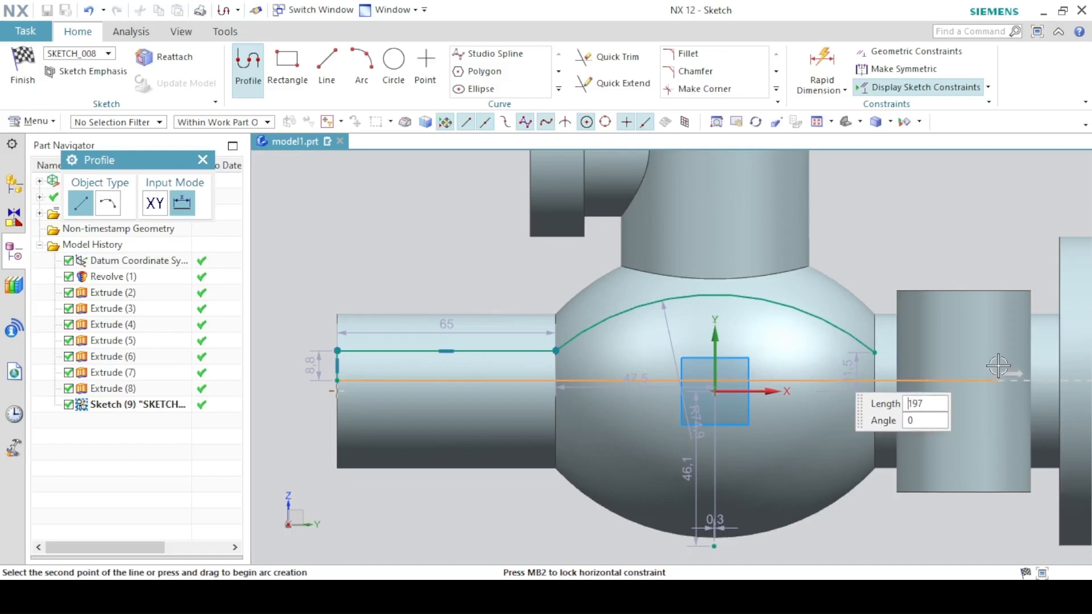
{"action": "middle_click_drag", "start_coordinate": [998, 367], "coordinate": [812, 367], "text": "shift"}
{"action": "left_click", "coordinate": [907, 380]}
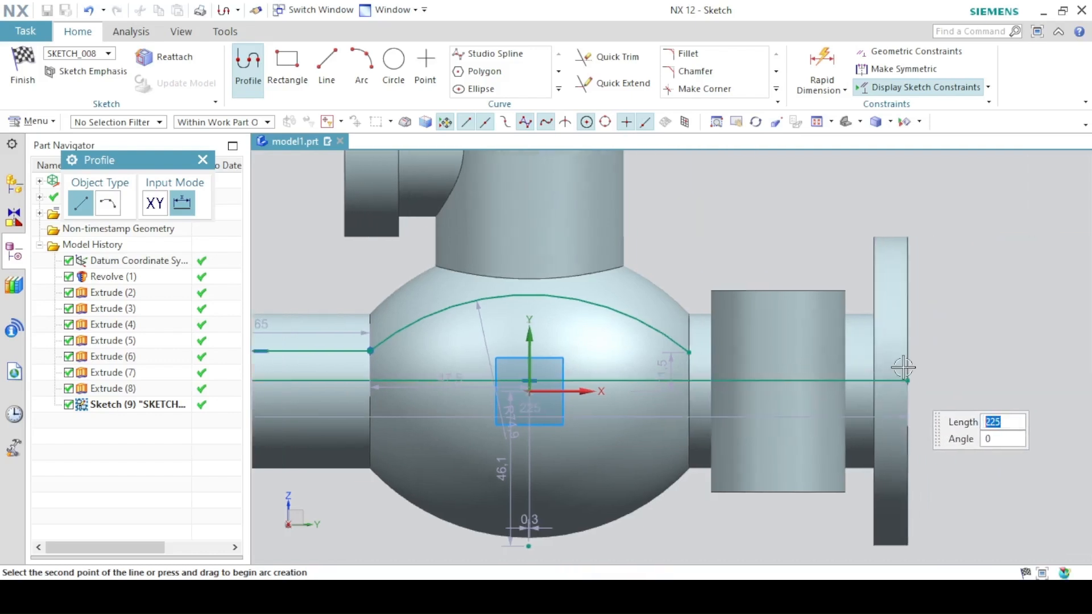
{"action": "left_click", "coordinate": [907, 352]}
{"action": "left_click", "coordinate": [689, 352]}
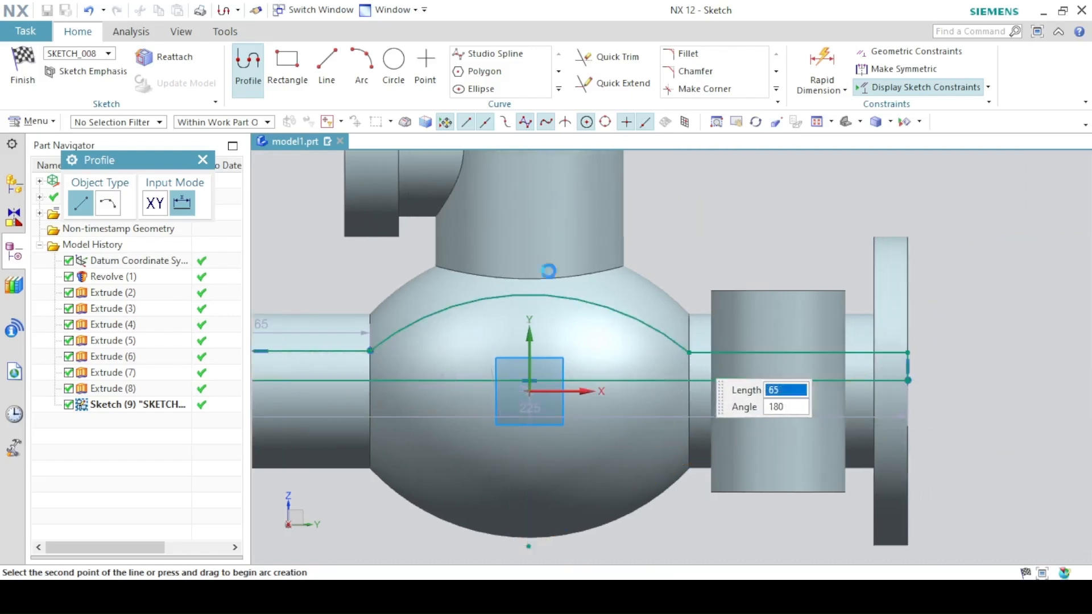
{"action": "left_click", "coordinate": [248, 60]}
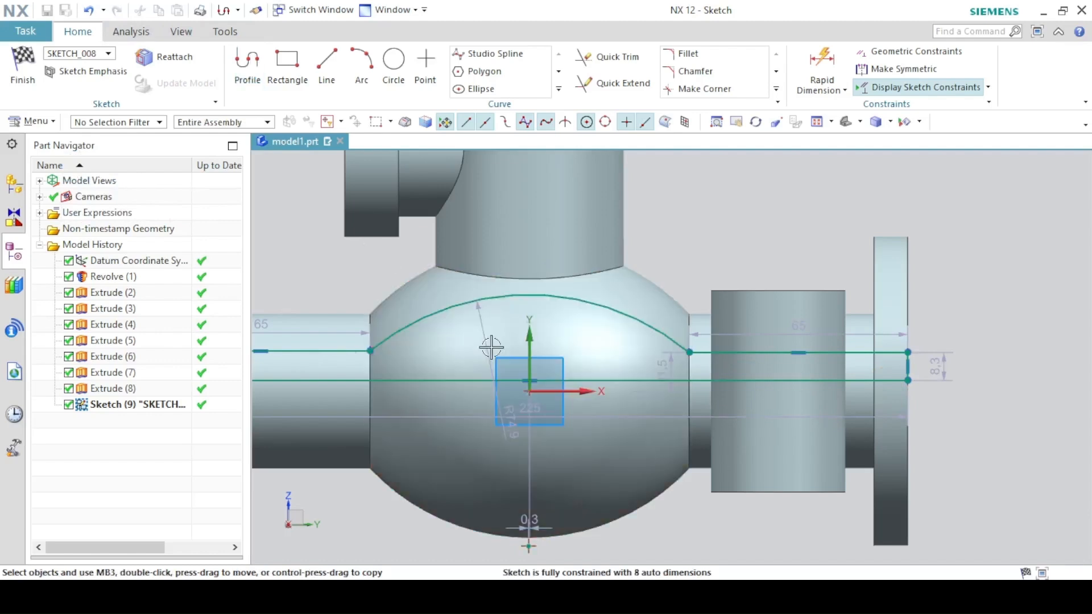
- Make the midpoint of the profile's long baseline coincident with the sketch origin
{"action": "scroll", "coordinate": [489, 347], "scroll_direction": "up", "scroll_amount": 3}
{"action": "left_click", "coordinate": [560, 420]}
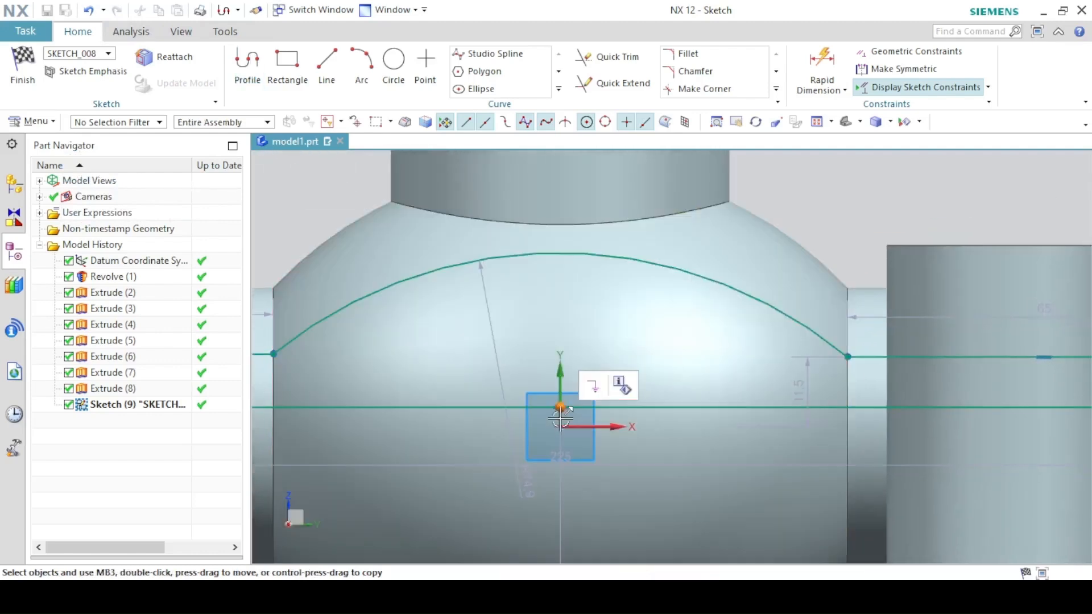
{"action": "left_click", "coordinate": [561, 429]}
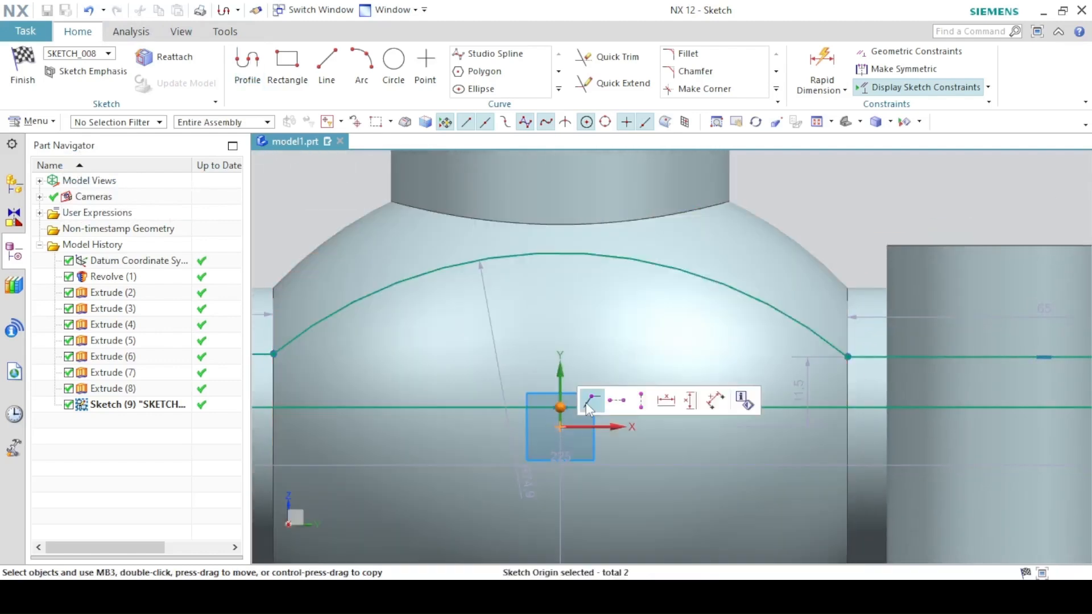
{"action": "left_click", "coordinate": [590, 400]}
{"action": "left_click", "coordinate": [593, 401]}
{"action": "left_click", "coordinate": [815, 123]}
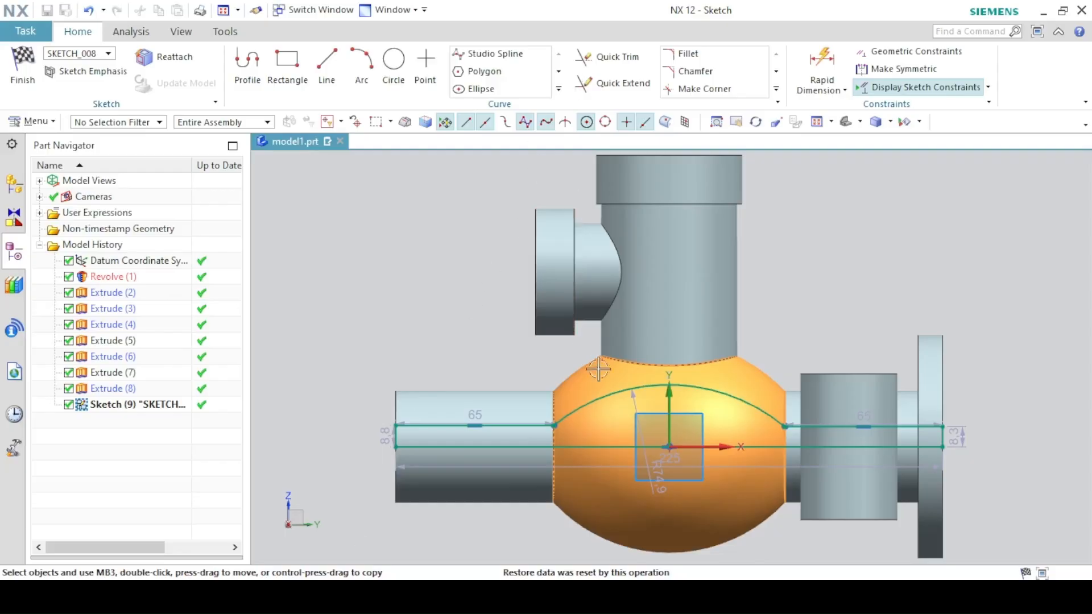
- Move the arc's radius dimension clear of the model and set it to 62 mm
{"action": "left_click_drag", "start_coordinate": [648, 473], "coordinate": [454, 328]}
{"action": "double_click", "coordinate": [453, 328]}
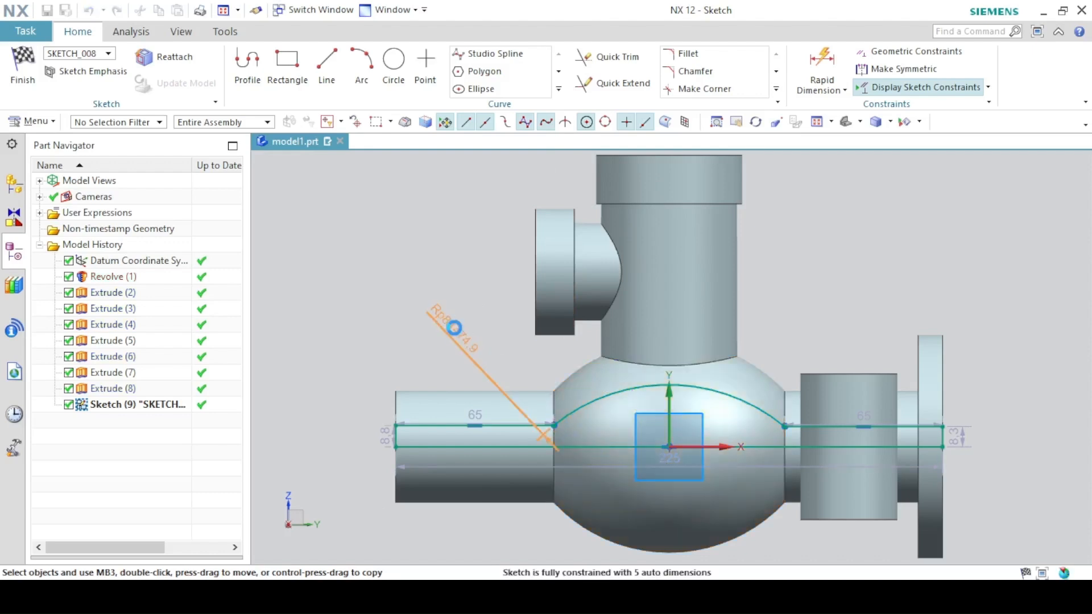
{"action": "type", "text": "62"}
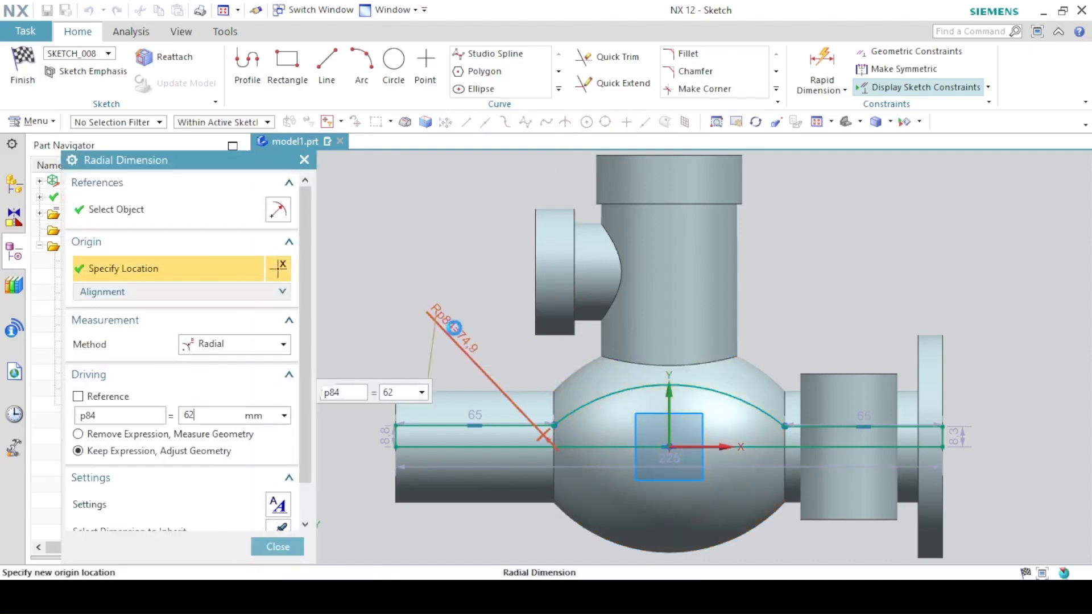
{"action": "key", "text": "Return"}
- Dimension the distance between the flange-side upper horizontal line and the baseline as 15 mm
{"action": "left_click", "coordinate": [845, 90]}
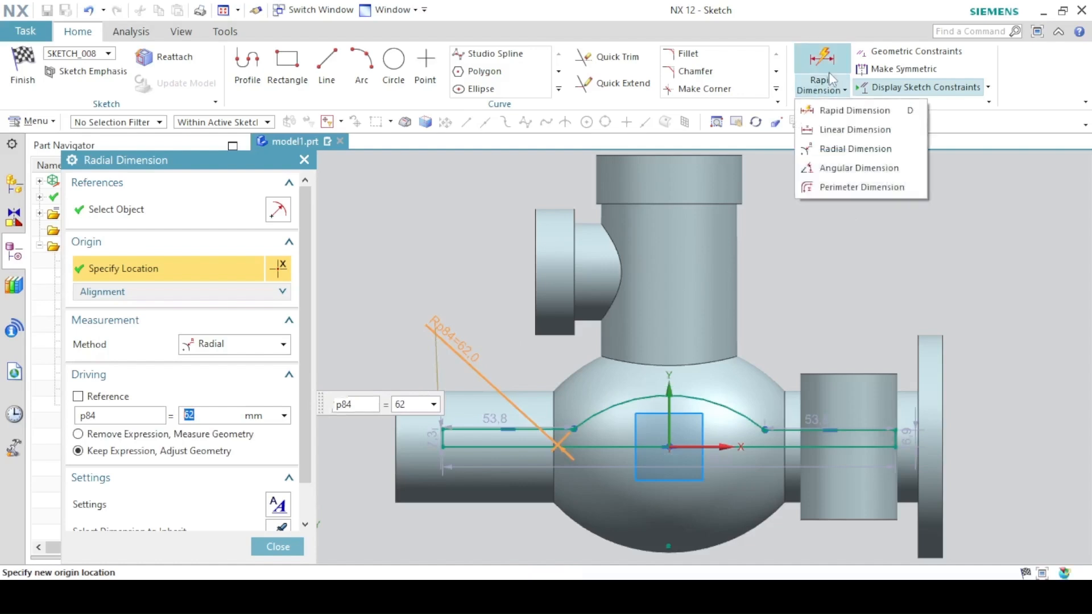
{"action": "left_click", "coordinate": [864, 108]}
{"action": "left_click", "coordinate": [858, 430]}
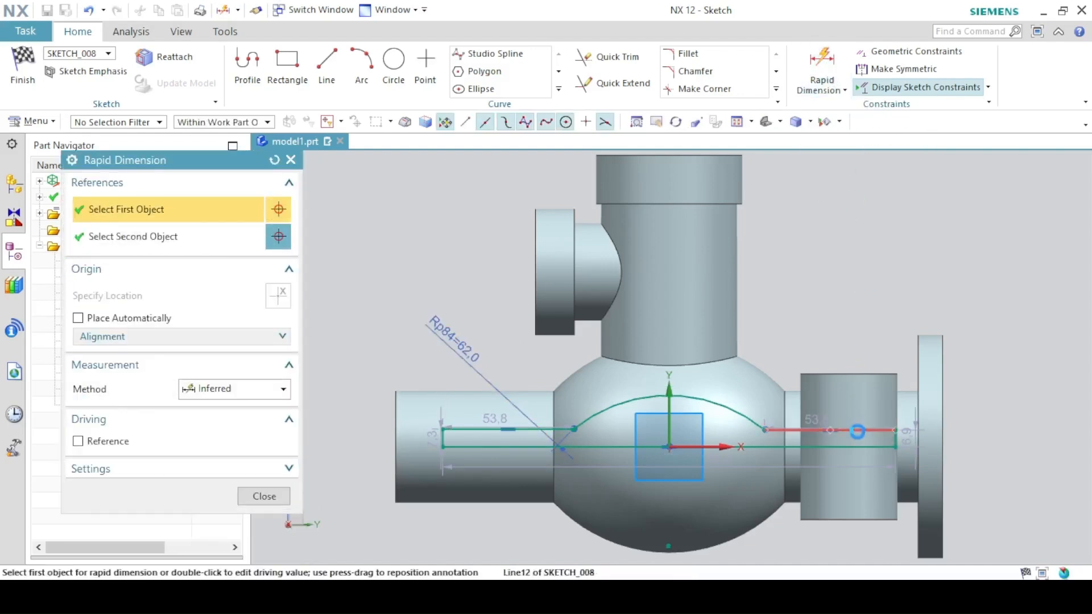
{"action": "left_click", "coordinate": [857, 446]}
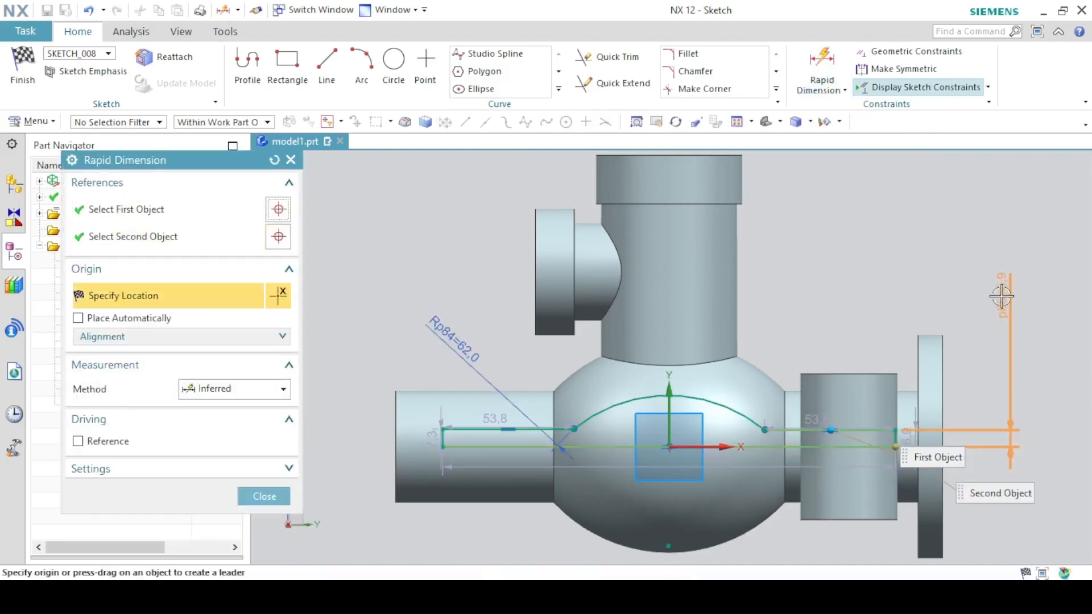
{"action": "left_click", "coordinate": [1004, 298]}
{"action": "type", "text": "15"}
{"action": "key", "text": "Return"}
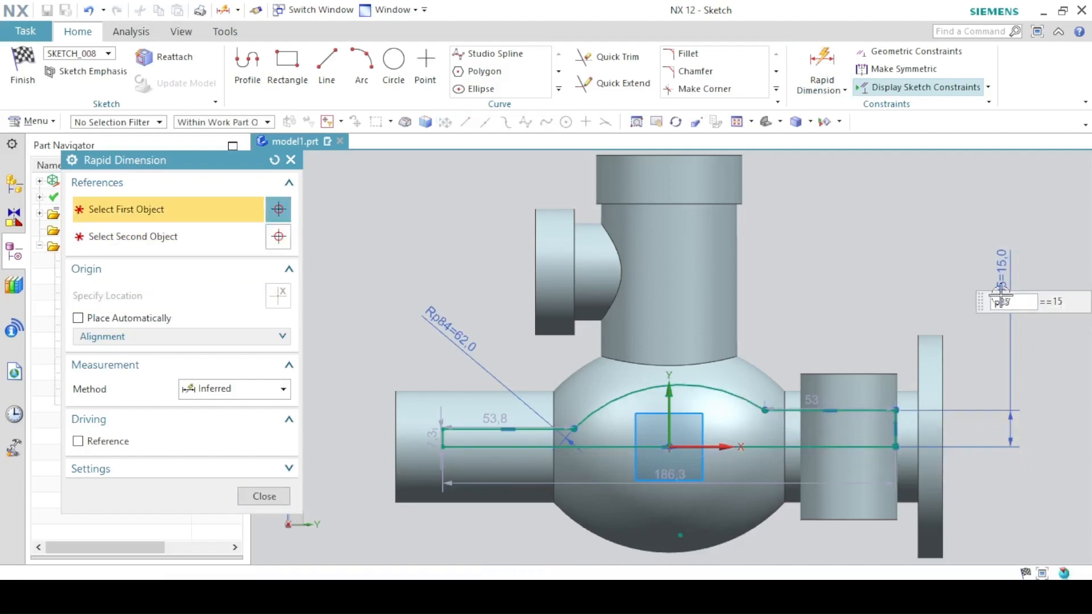
{"action": "left_click", "coordinate": [259, 496]}
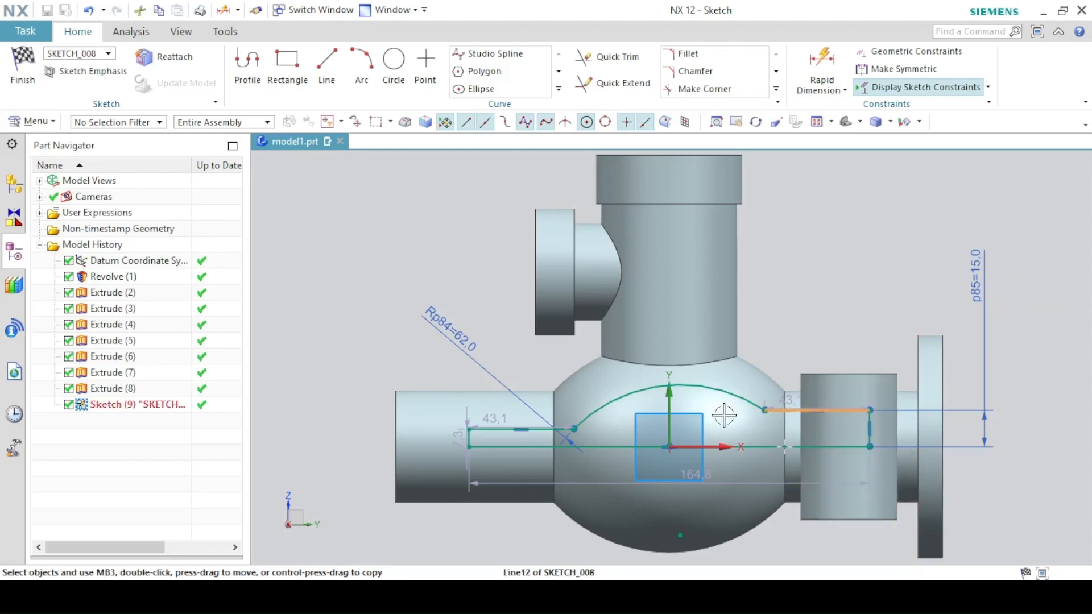
- Constrain the two upper horizontal lines on either side of the arc to be collinear and equal in length
{"action": "left_click", "coordinate": [506, 427]}
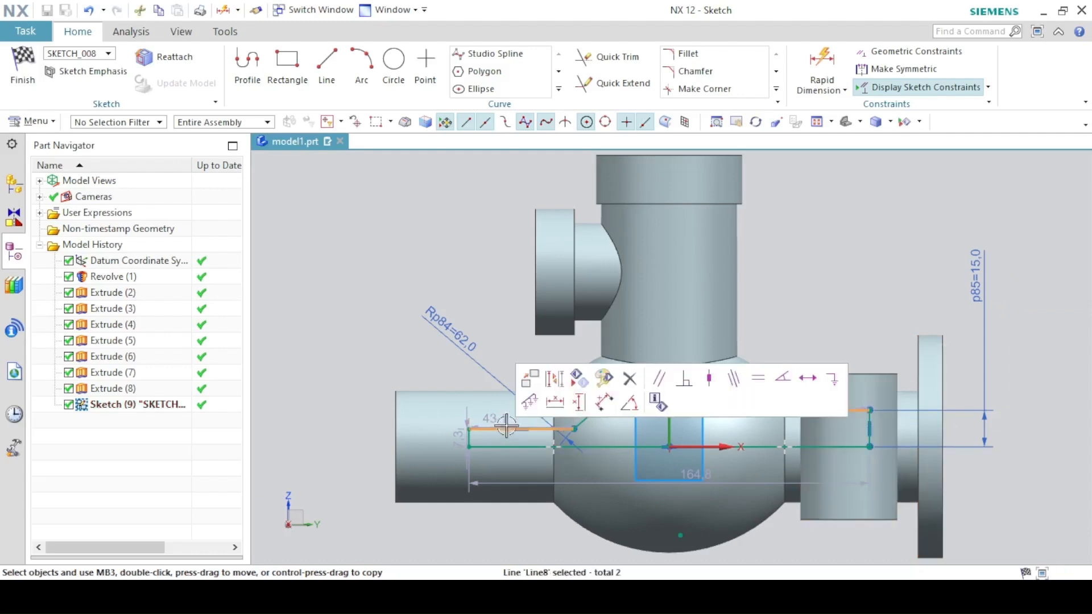
{"action": "left_click", "coordinate": [734, 377]}
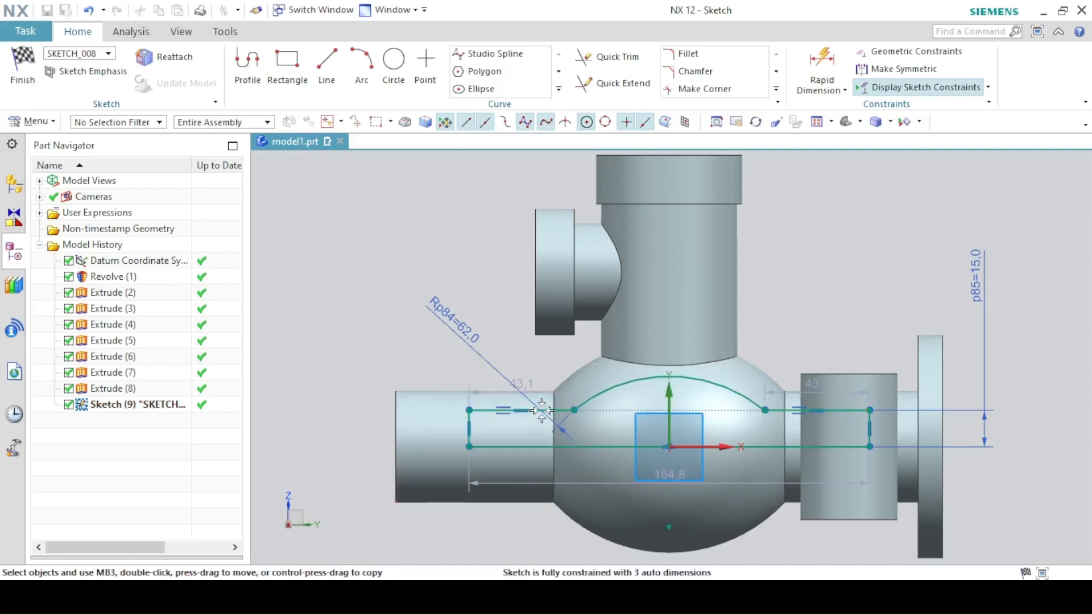
{"action": "left_click", "coordinate": [545, 410]}
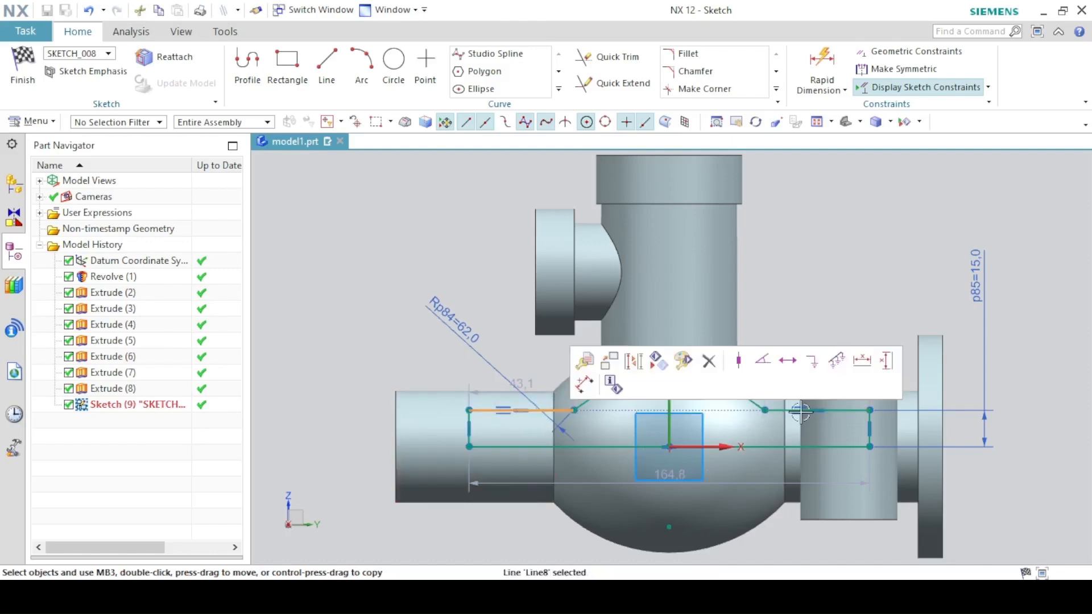
{"action": "left_click", "coordinate": [834, 414]}
{"action": "left_click", "coordinate": [970, 353]}
{"action": "key", "text": "ctrl+f"}
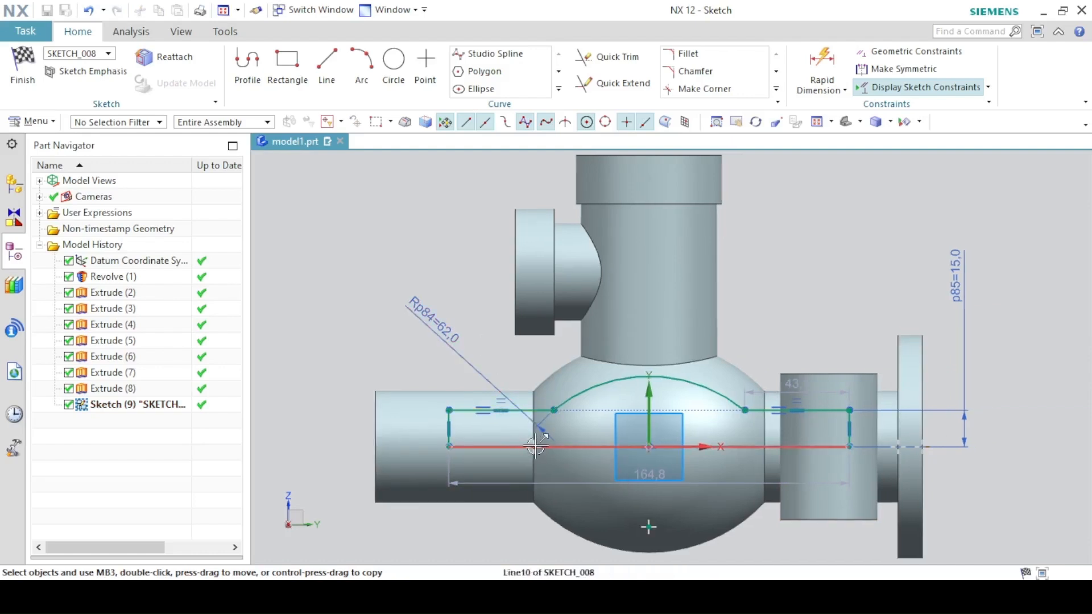
- Align the arc's endpoint on the side opposite the flange vertically with the point where the pipe meets the spherical body
{"action": "left_click", "coordinate": [533, 446]}
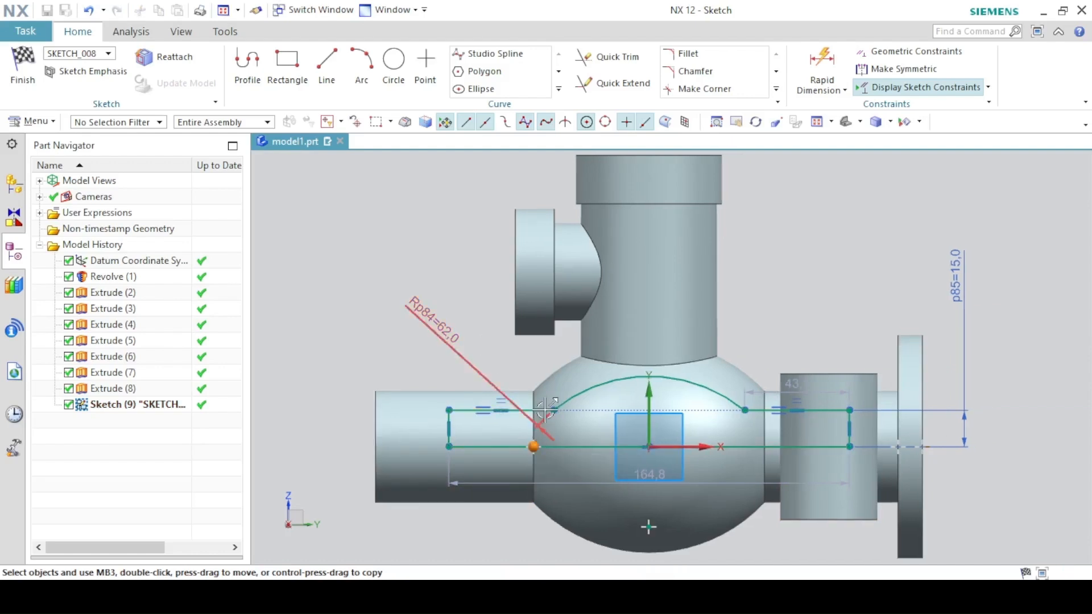
{"action": "left_click", "coordinate": [553, 409]}
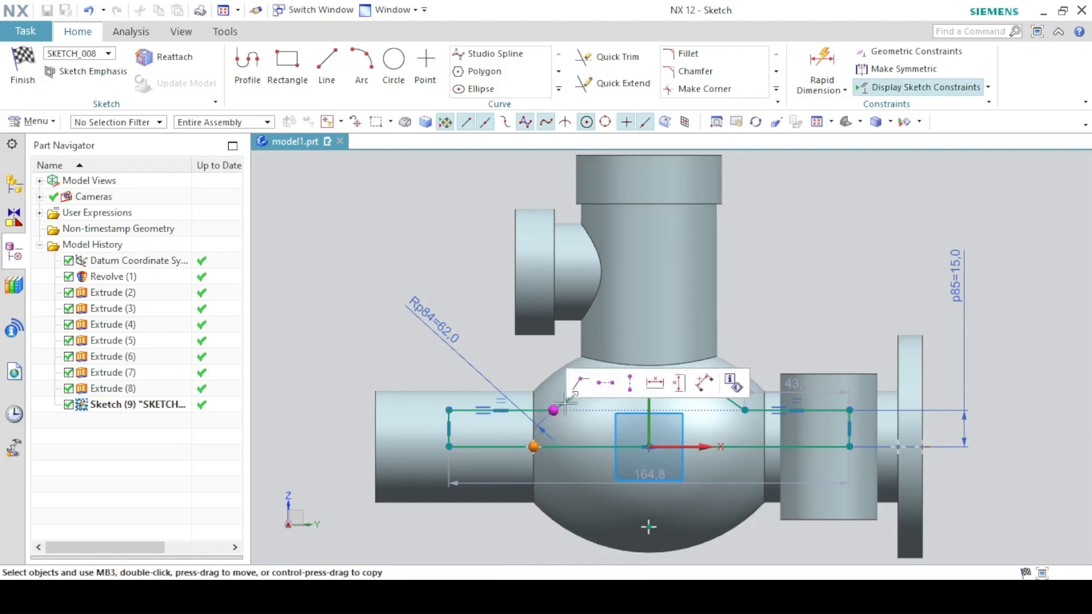
{"action": "left_click", "coordinate": [604, 384]}
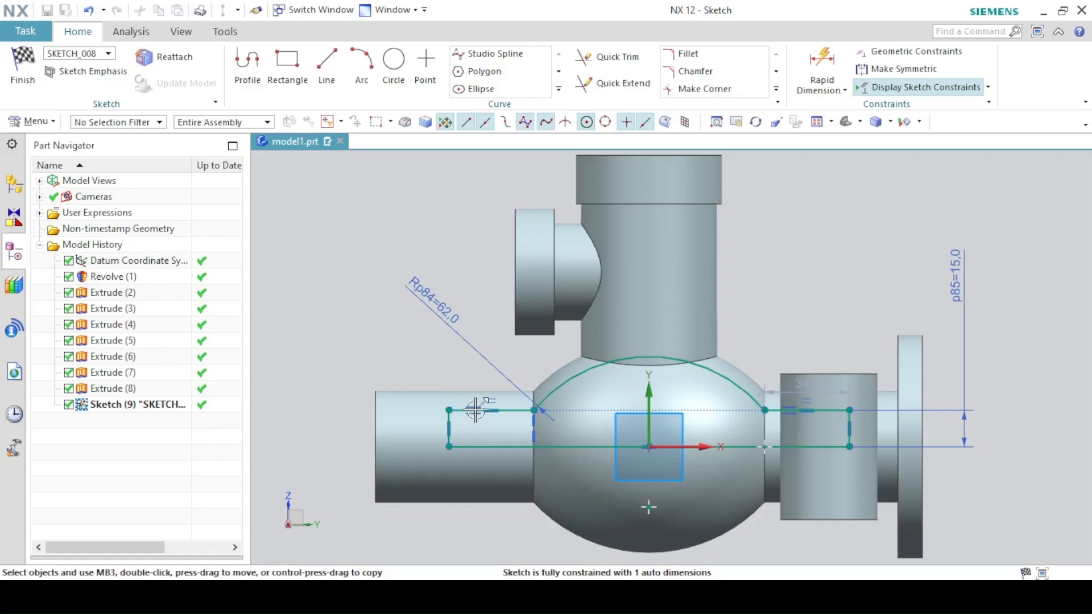
- Check the draft.pdf drawing and dimension the upper horizontal line on the side opposite the flange to 65 mm
{"action": "left_click", "coordinate": [457, 597]}
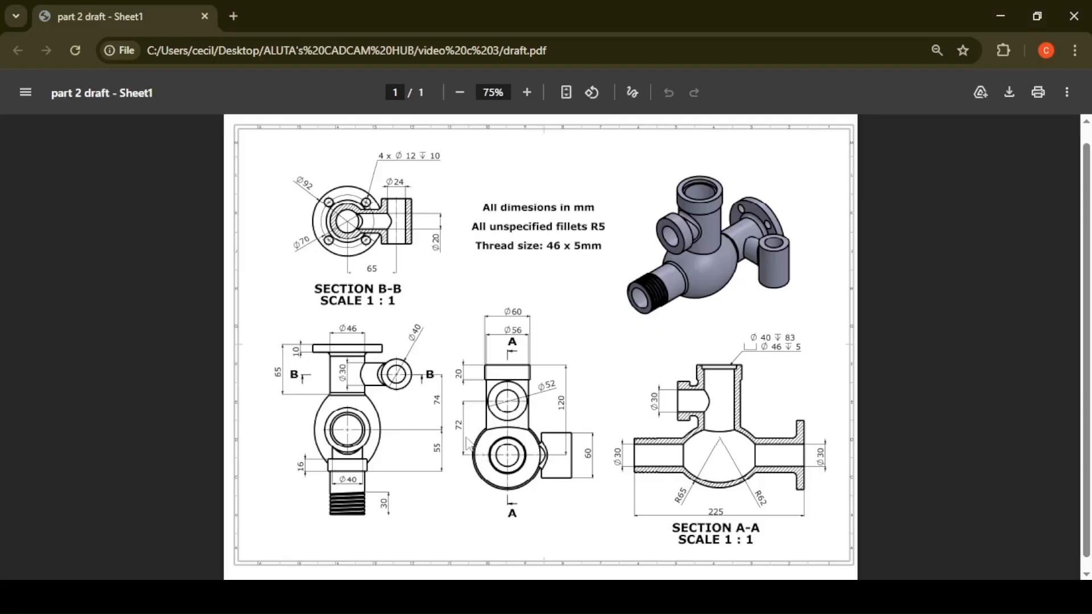
{"action": "left_click", "coordinate": [374, 597]}
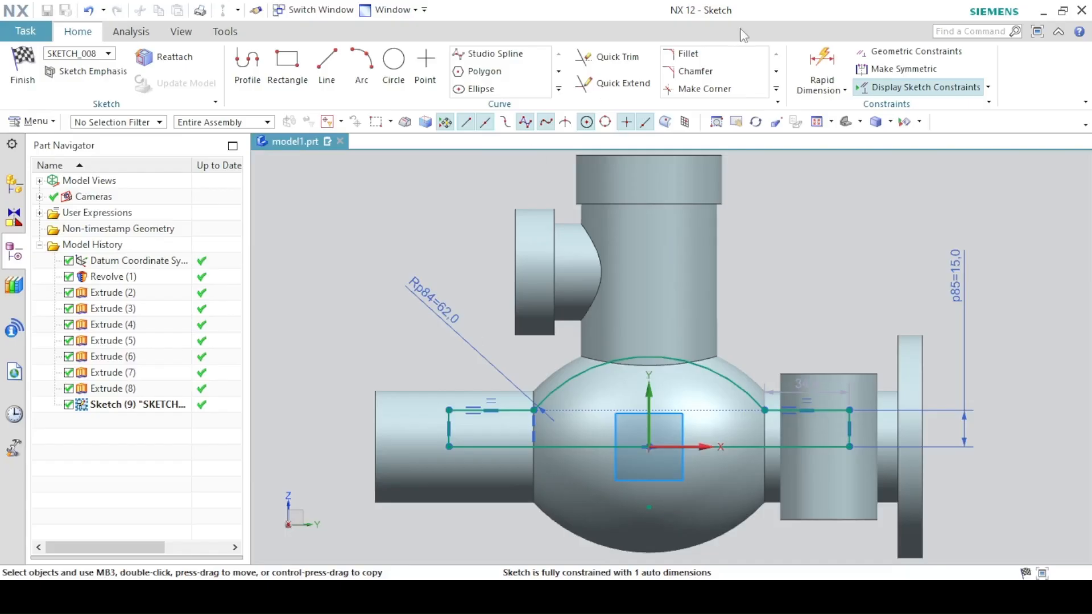
{"action": "left_click", "coordinate": [821, 67]}
{"action": "left_click", "coordinate": [508, 411]}
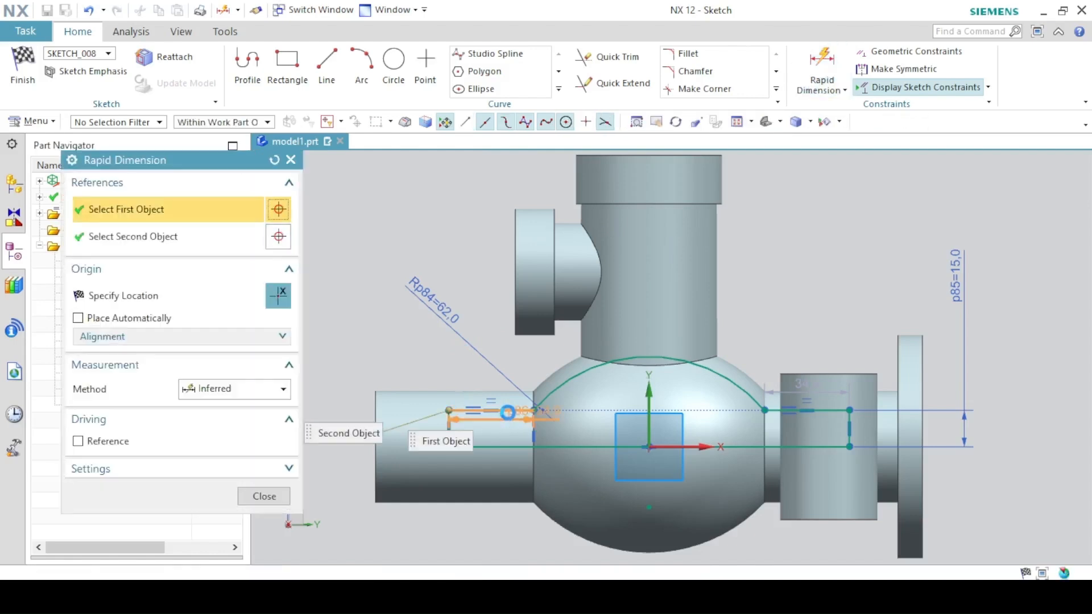
{"action": "left_click", "coordinate": [491, 267]}
{"action": "type", "text": "65"}
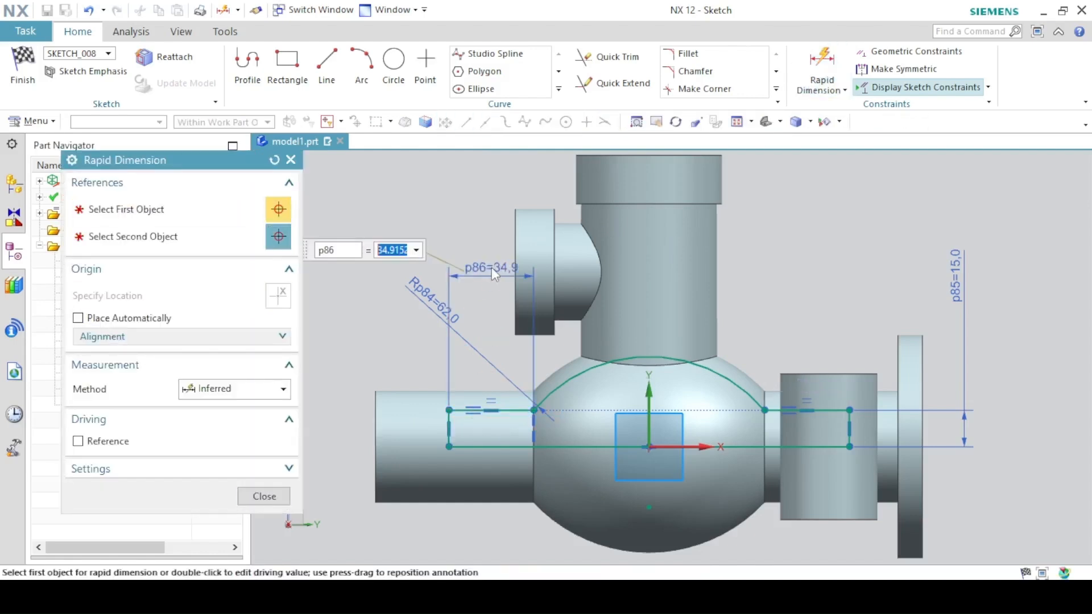
{"action": "key", "text": "Return"}
{"action": "left_click", "coordinate": [262, 497]}
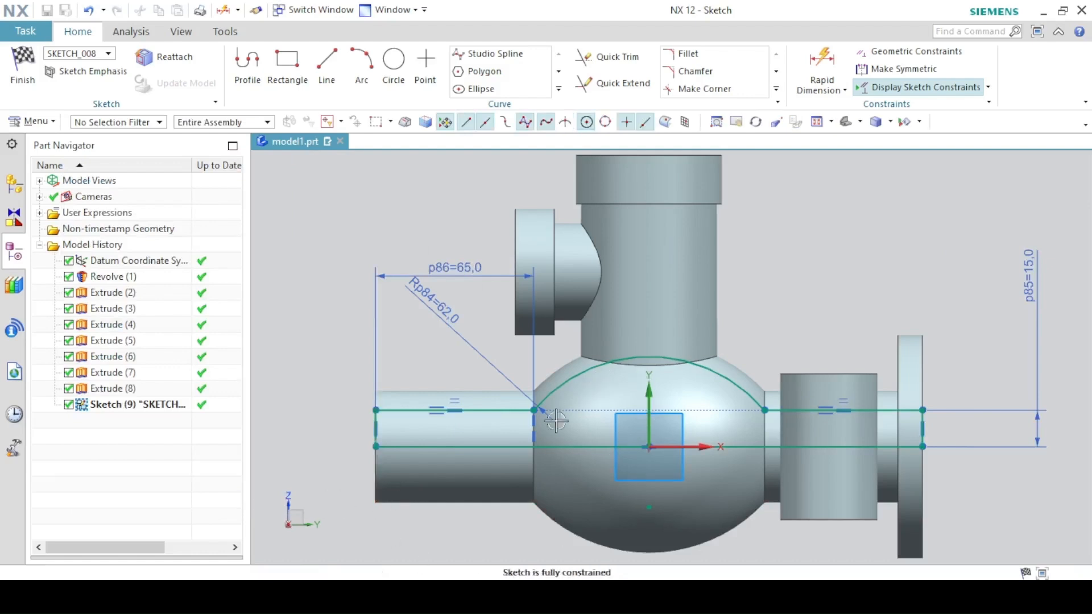
- Finish the sketch and revolve the profile 360° about the Y-axis through the origin, subtracting it from the body
{"action": "key", "text": "ctrl+q"}
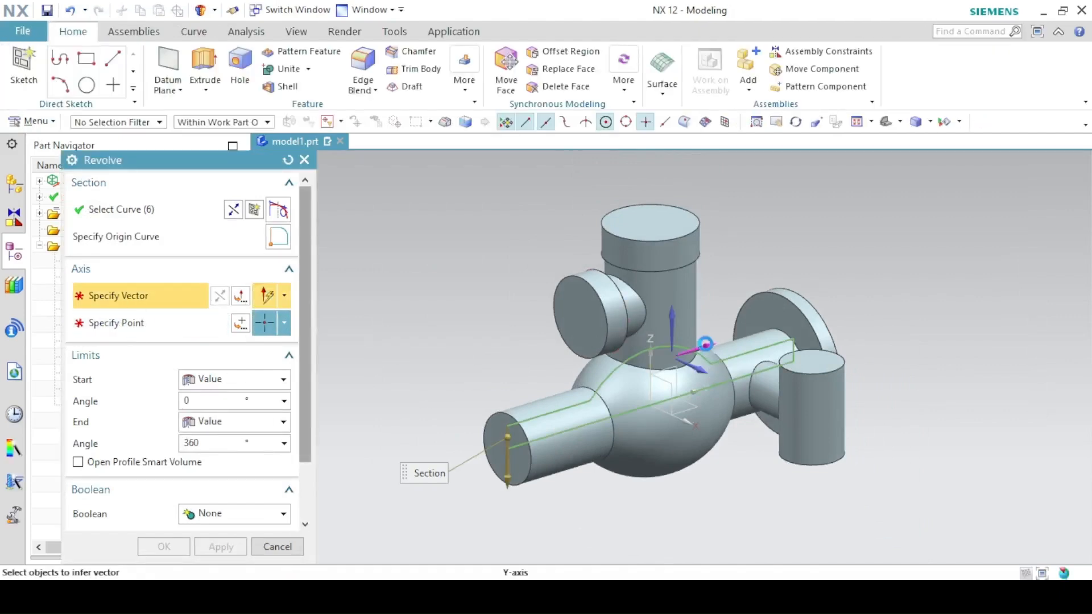
{"action": "left_click", "coordinate": [706, 344]}
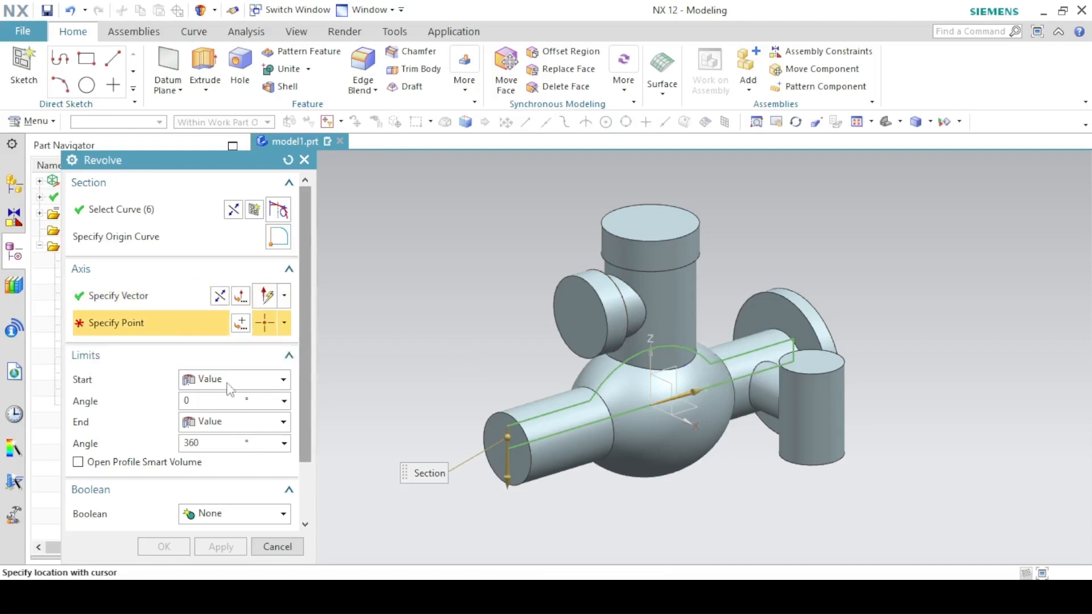
{"action": "left_click", "coordinate": [240, 323]}
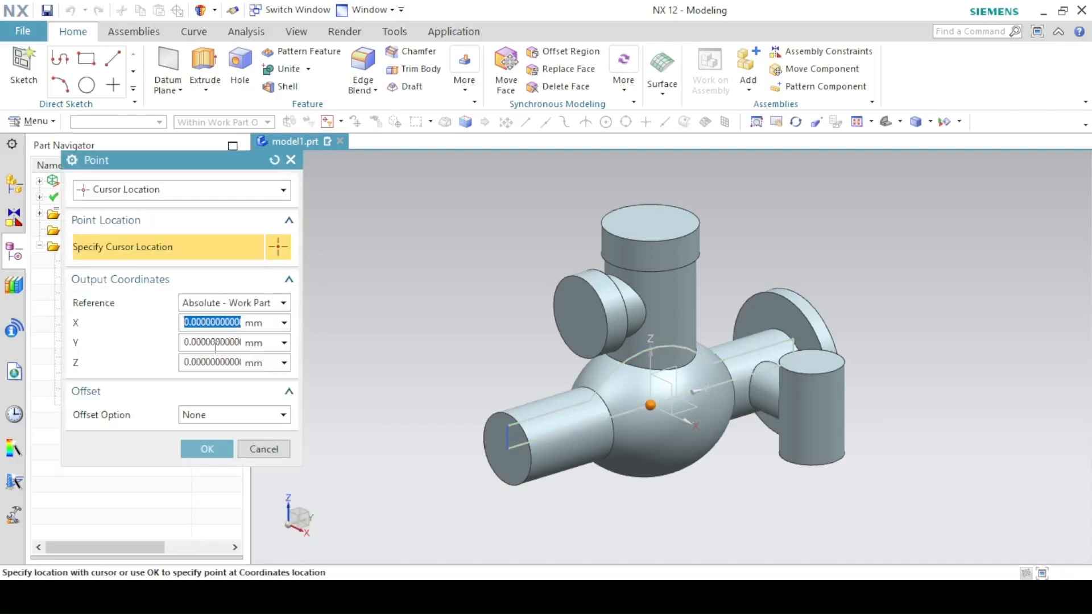
{"action": "left_click", "coordinate": [207, 449]}
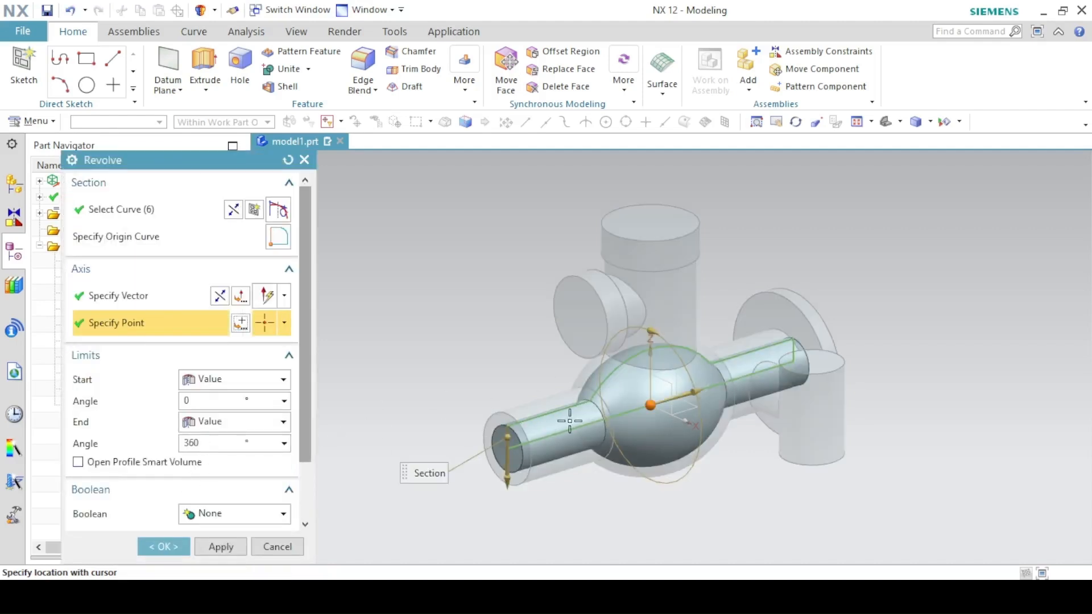
{"action": "left_click", "coordinate": [191, 514]}
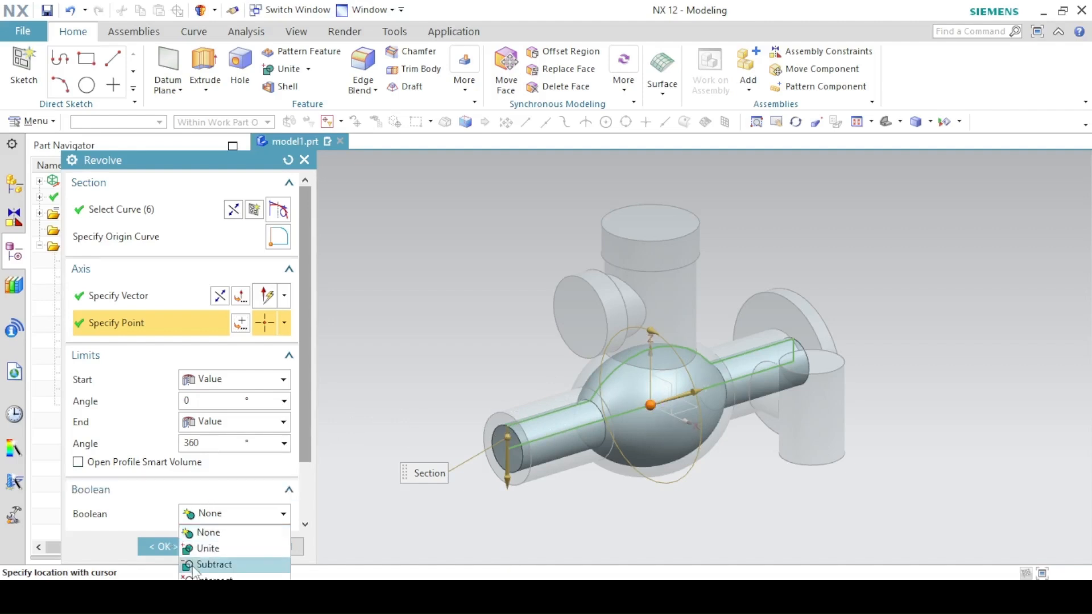
{"action": "left_click", "coordinate": [214, 565]}
{"action": "left_click", "coordinate": [172, 548]}
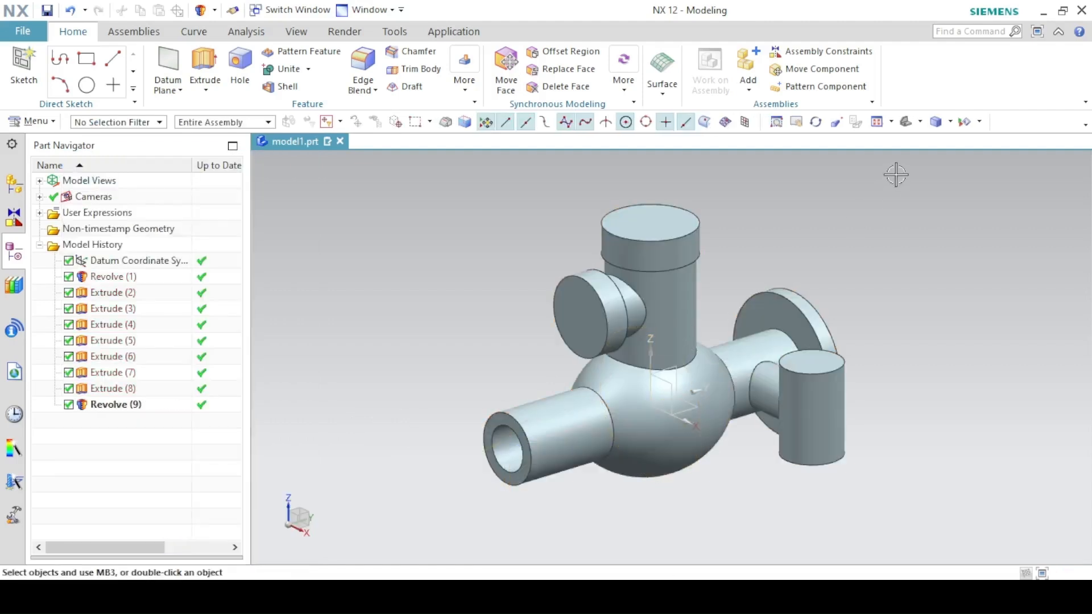
- Start a Detailed thread on the outer cylindrical face of the plain pipe end and set its minor diameter to 42 mm
{"action": "left_click", "coordinate": [471, 597]}
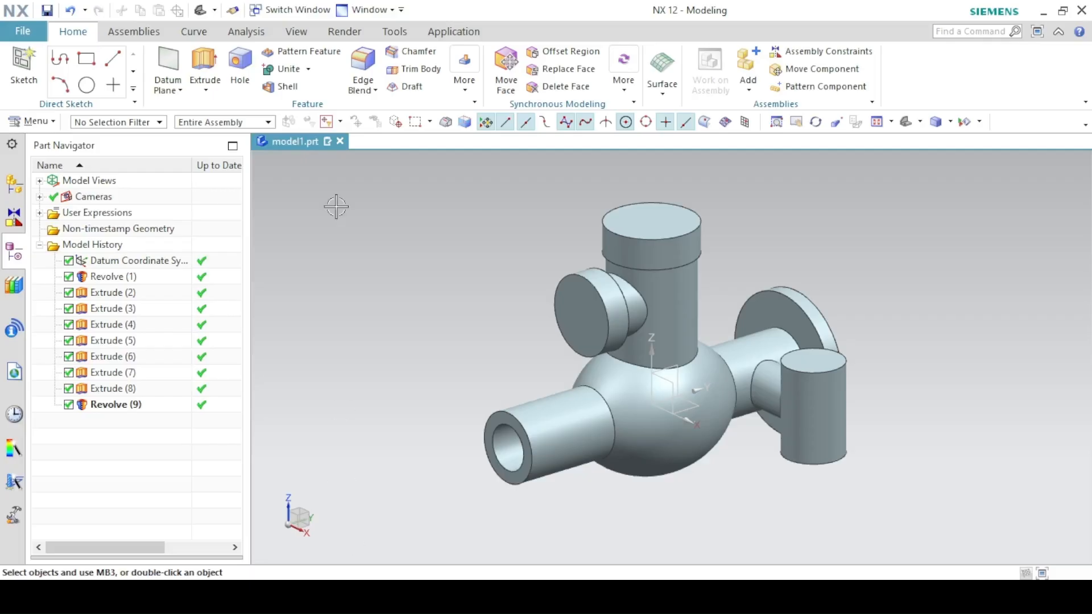
{"action": "left_click", "coordinate": [462, 91]}
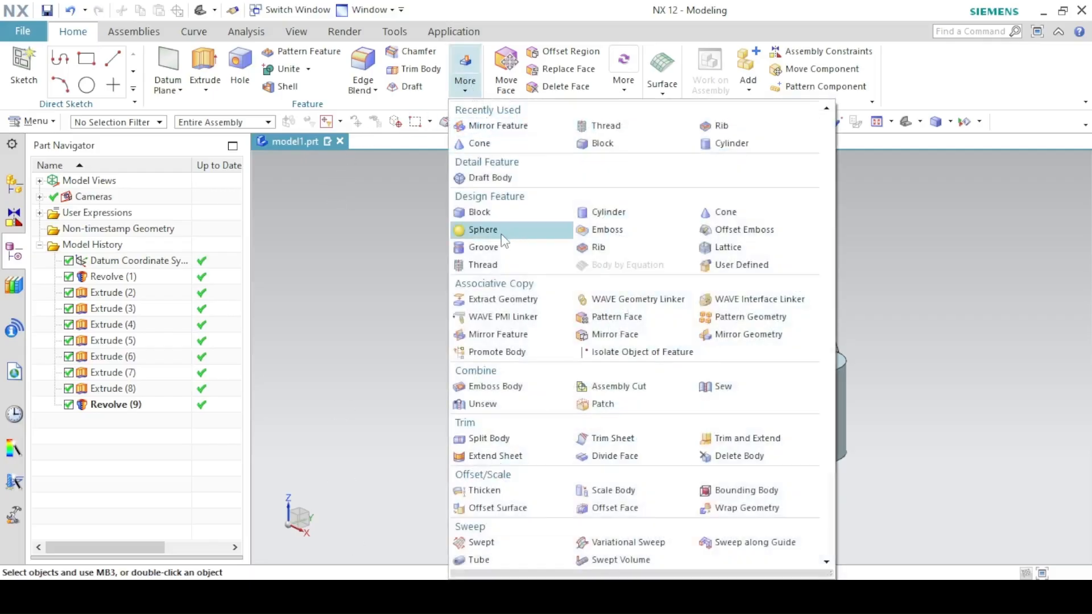
{"action": "left_click", "coordinate": [484, 264]}
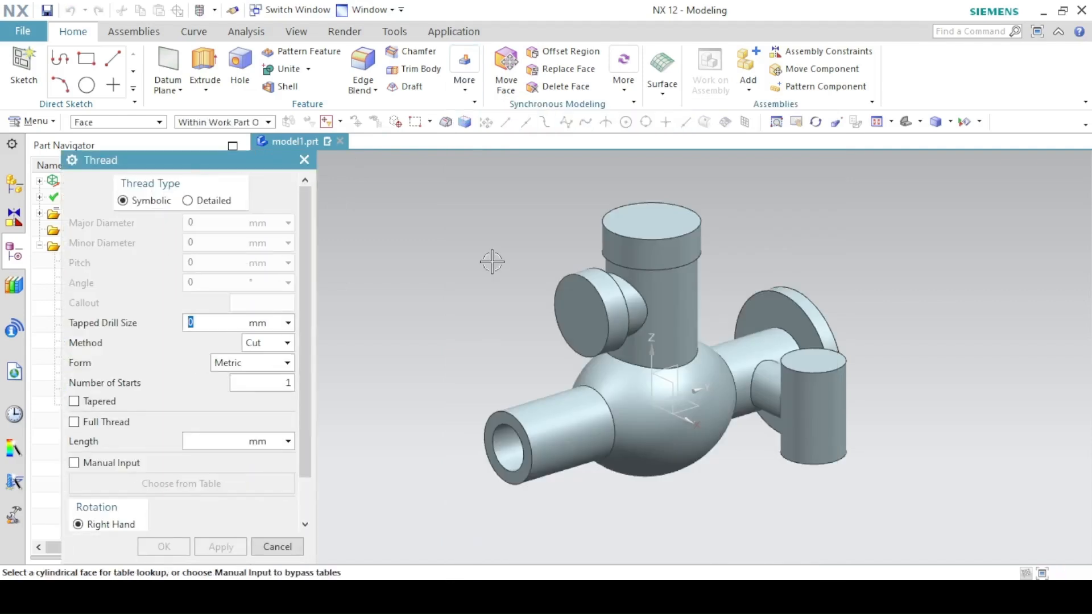
{"action": "left_click", "coordinate": [199, 204]}
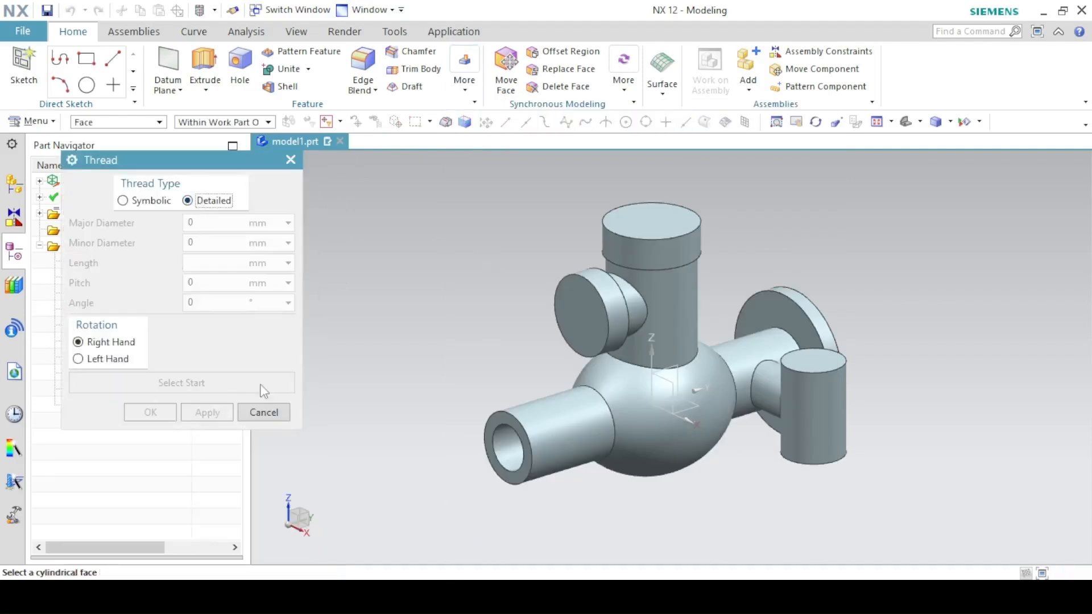
{"action": "left_click", "coordinate": [523, 411]}
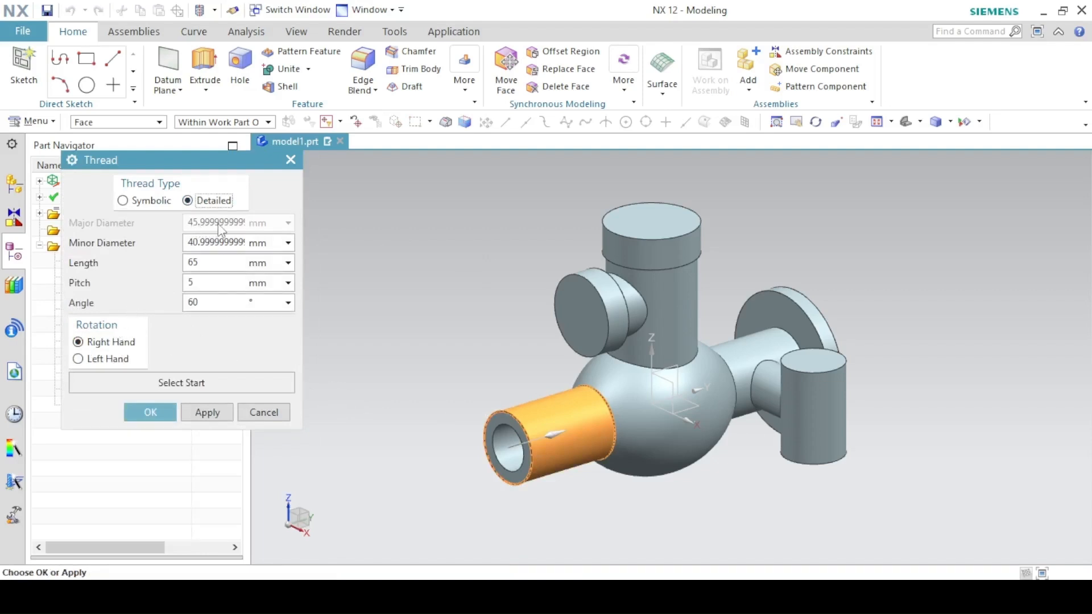
{"action": "double_click", "coordinate": [212, 242]}
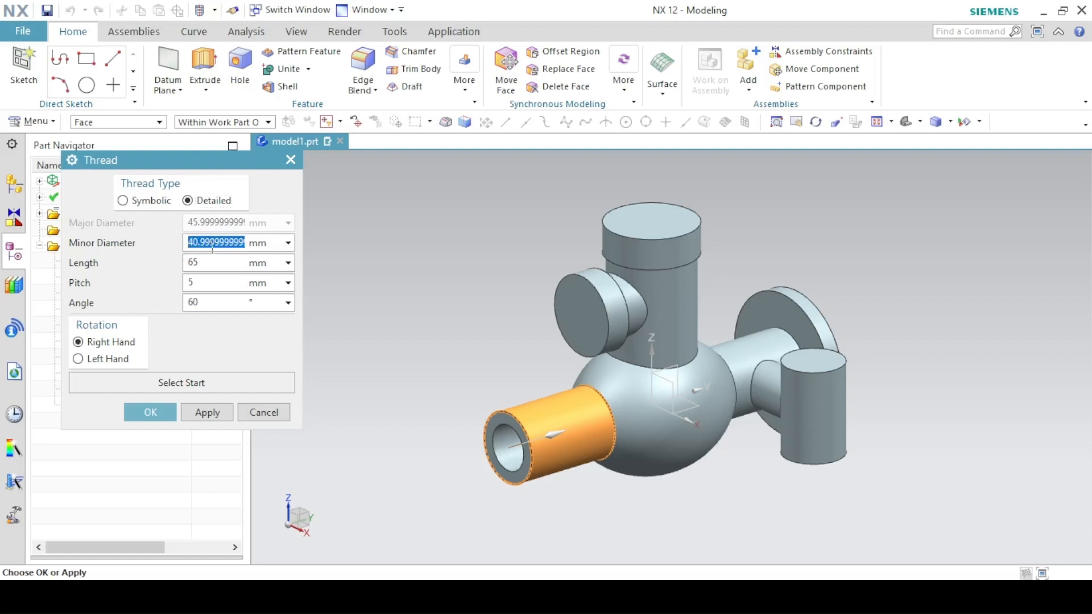
{"action": "type", "text": "42"}
{"action": "double_click", "coordinate": [213, 246]}
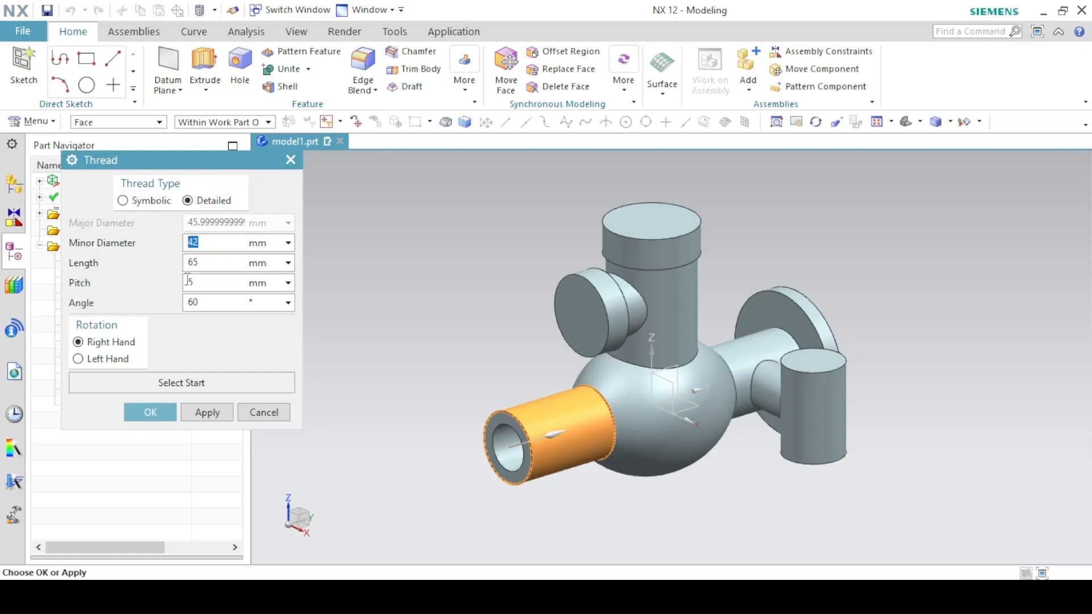
- Check the thread length in the drawing, set it to 30 mm, start the thread at the pipe's end face and create it
{"action": "key", "text": "alt+Tab"}
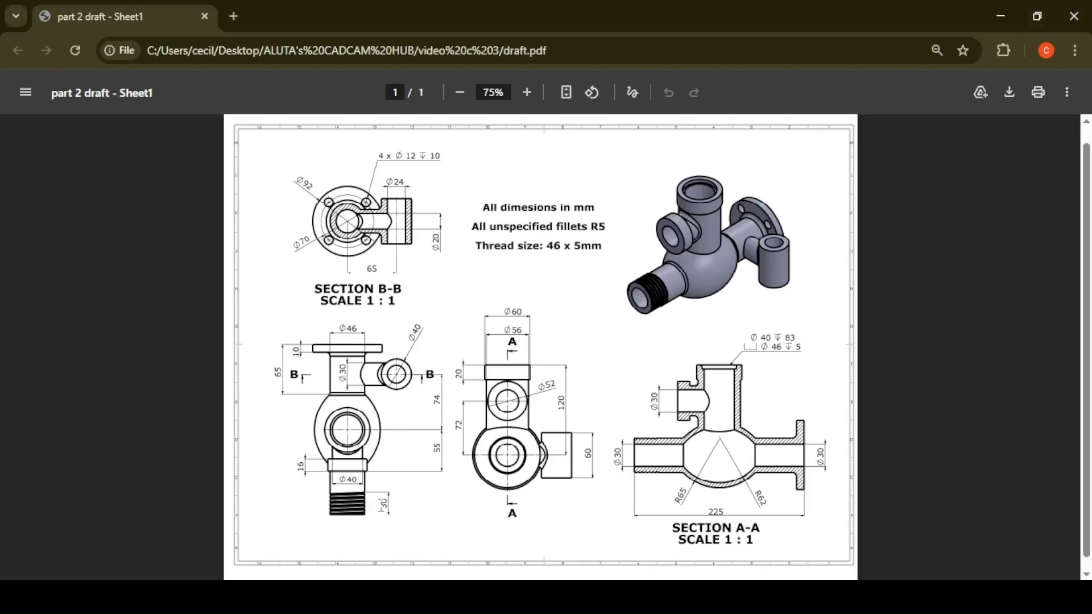
{"action": "key", "text": "alt+Tab"}
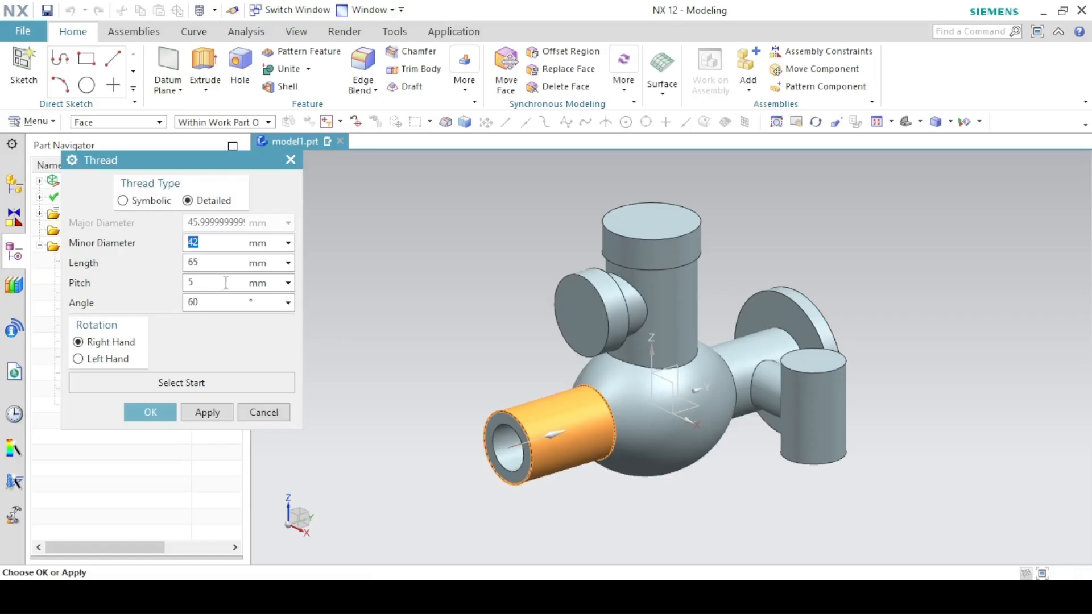
{"action": "left_click", "coordinate": [209, 262]}
{"action": "left_click", "coordinate": [203, 380]}
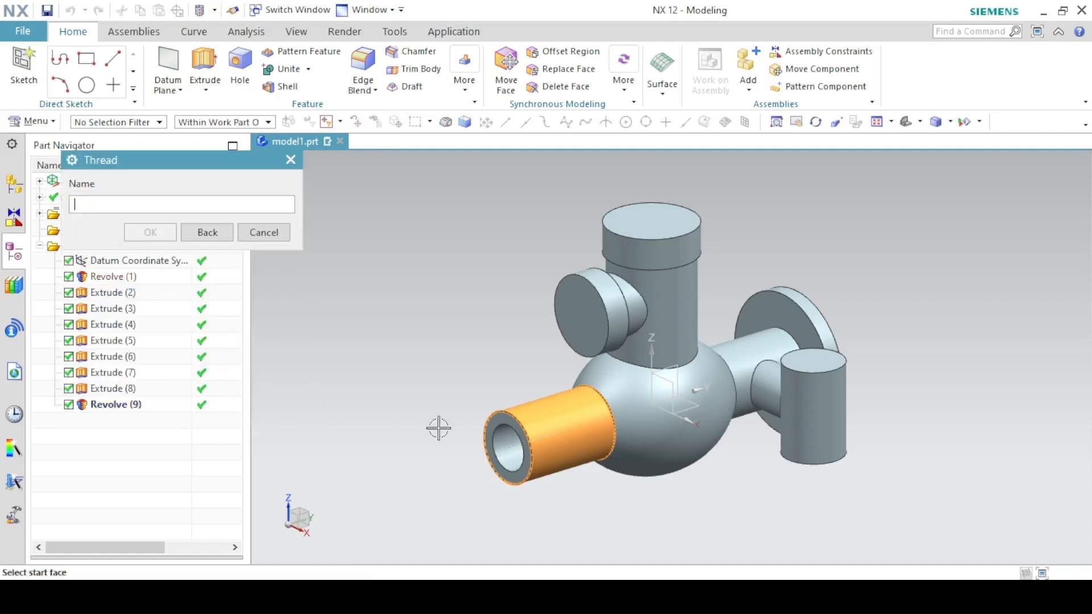
{"action": "left_click", "coordinate": [496, 421]}
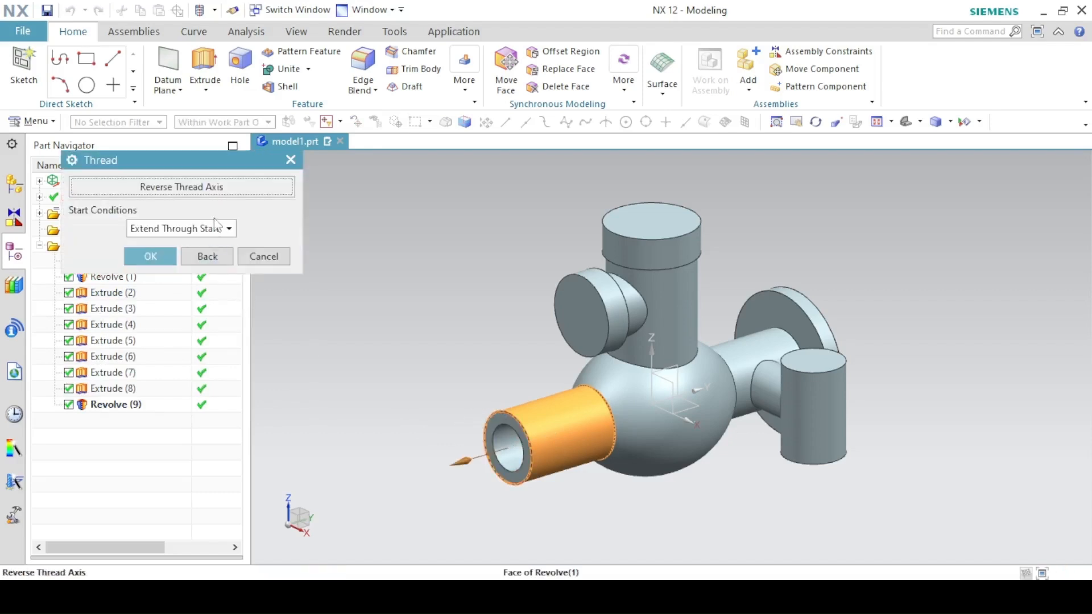
{"action": "middle_click", "coordinate": [420, 366]}
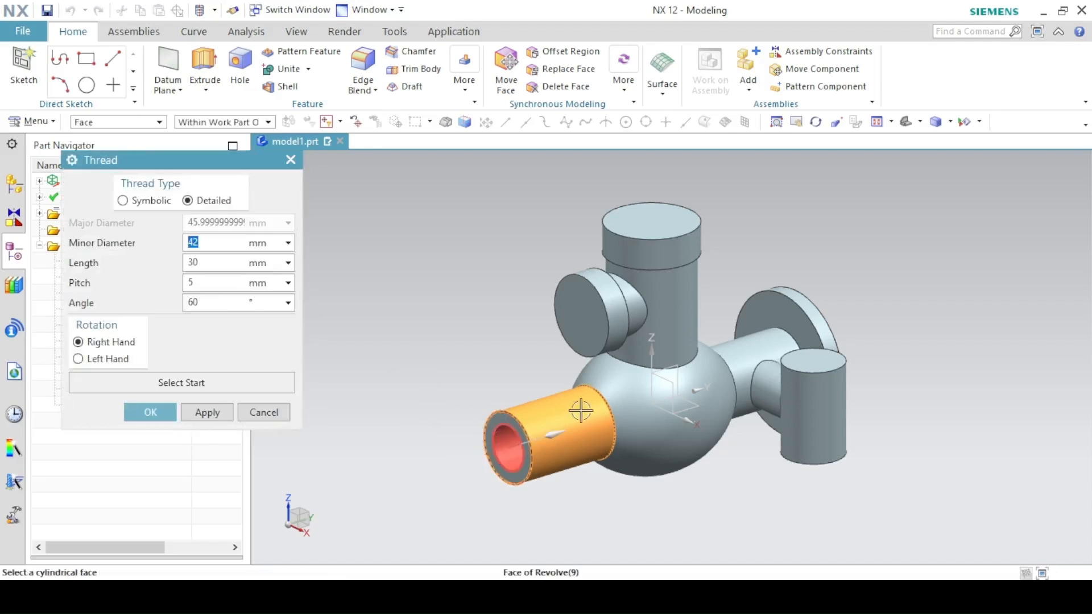
{"action": "left_click", "coordinate": [153, 413]}
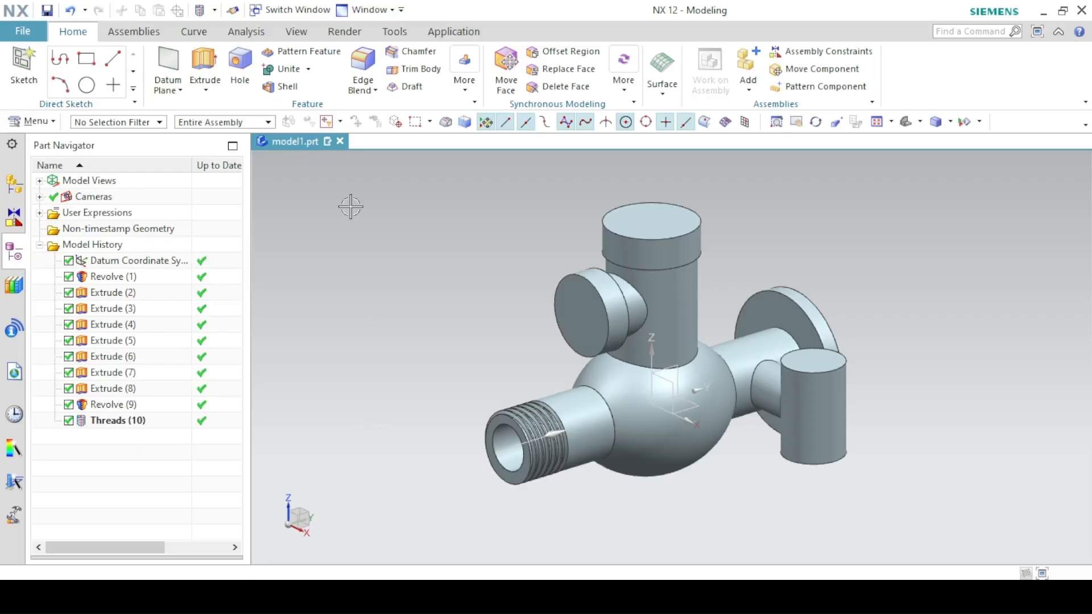
- Set up a counterbored general hole from the drawing: 46 mm counterbore diameter, 5 mm counterbore depth and 40 mm hole diameter
{"action": "left_click", "coordinate": [241, 71]}
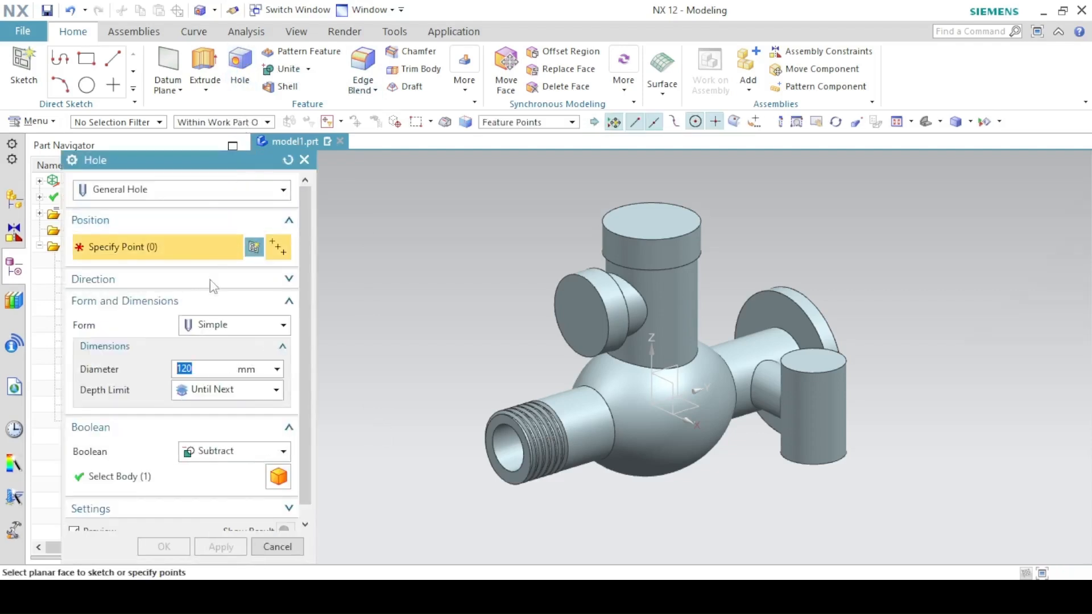
{"action": "left_click", "coordinate": [198, 341]}
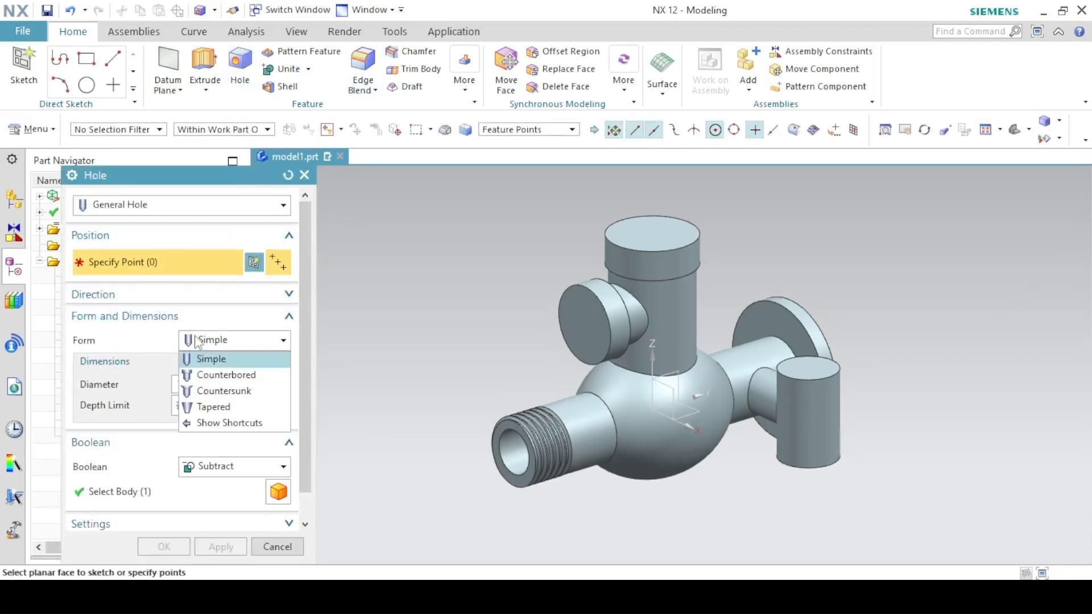
{"action": "left_click", "coordinate": [200, 374]}
{"action": "key", "text": "alt+Tab"}
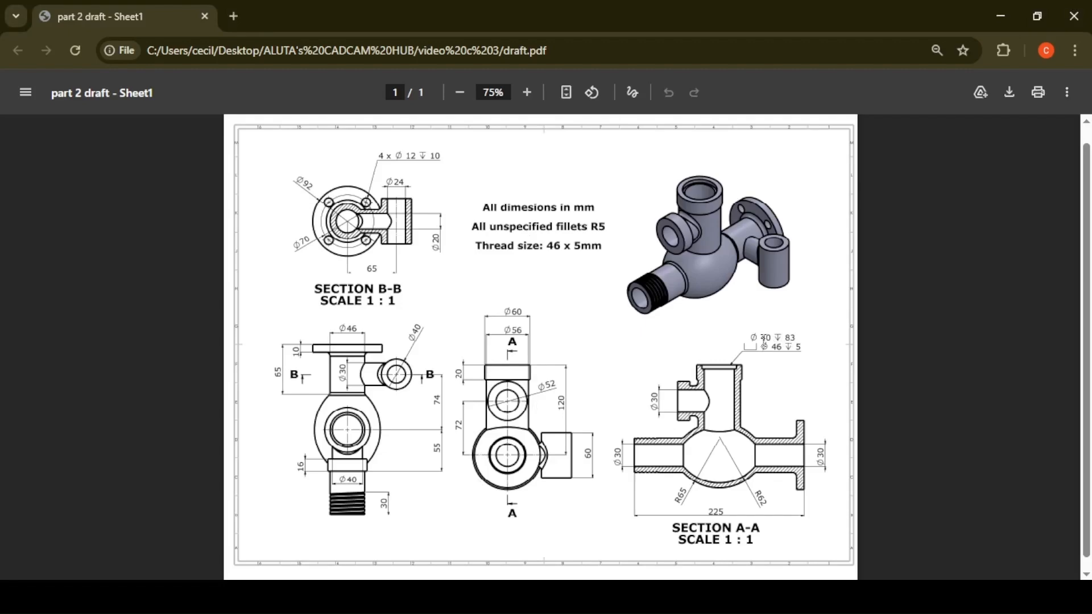
{"action": "key", "text": "alt+Tab"}
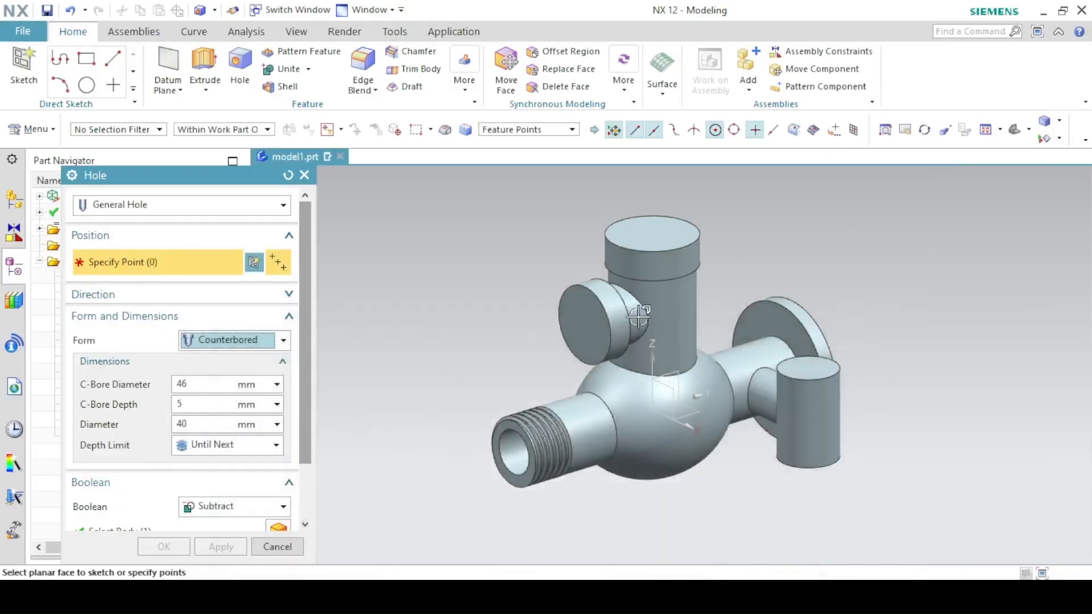
- Place the hole point at the centre of the vertical branch's top face and apply the counterbored hole with depth limit Until Next
{"action": "left_click", "coordinate": [254, 262]}
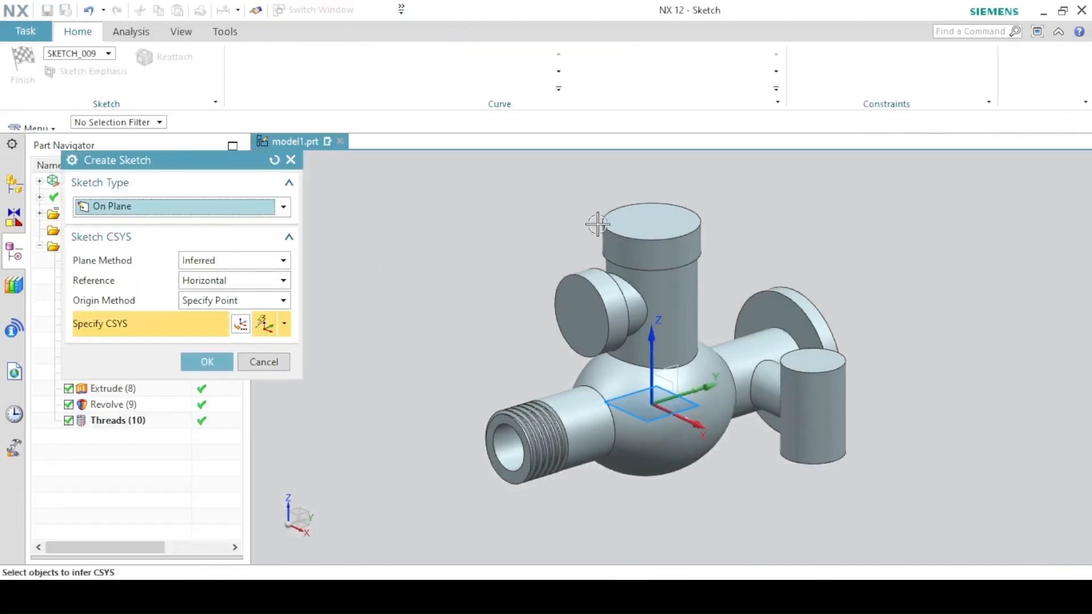
{"action": "left_click", "coordinate": [632, 222]}
{"action": "left_click", "coordinate": [207, 362]}
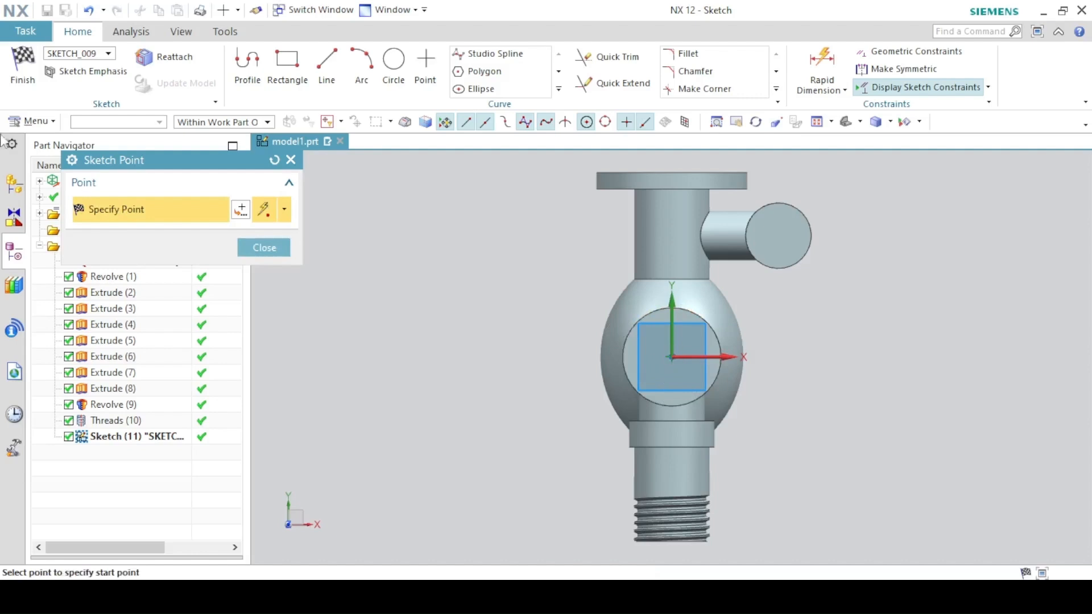
{"action": "left_click", "coordinate": [16, 88]}
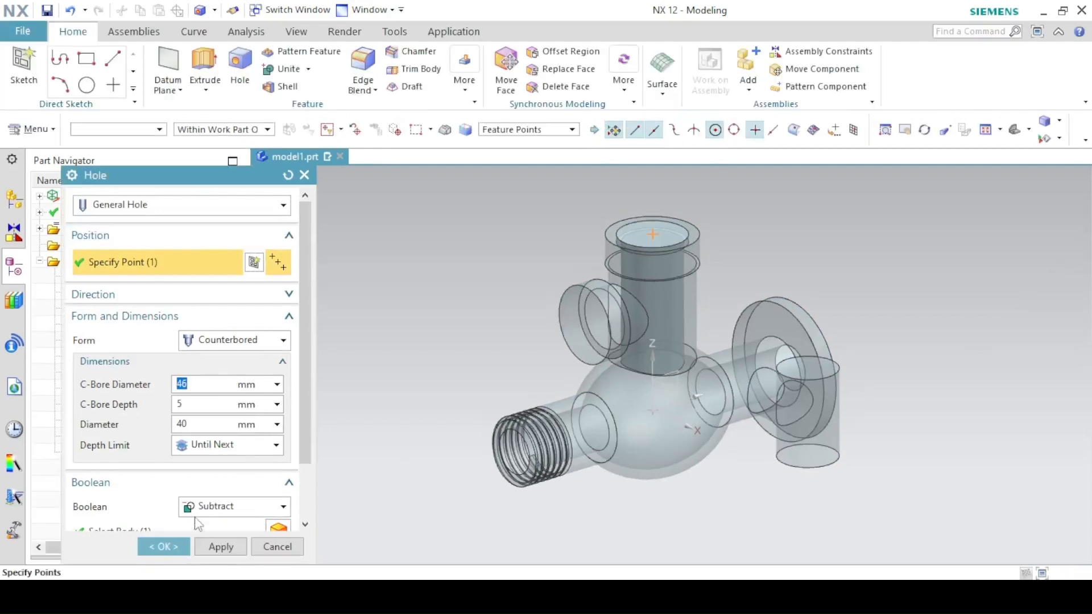
{"action": "left_click", "coordinate": [217, 547]}
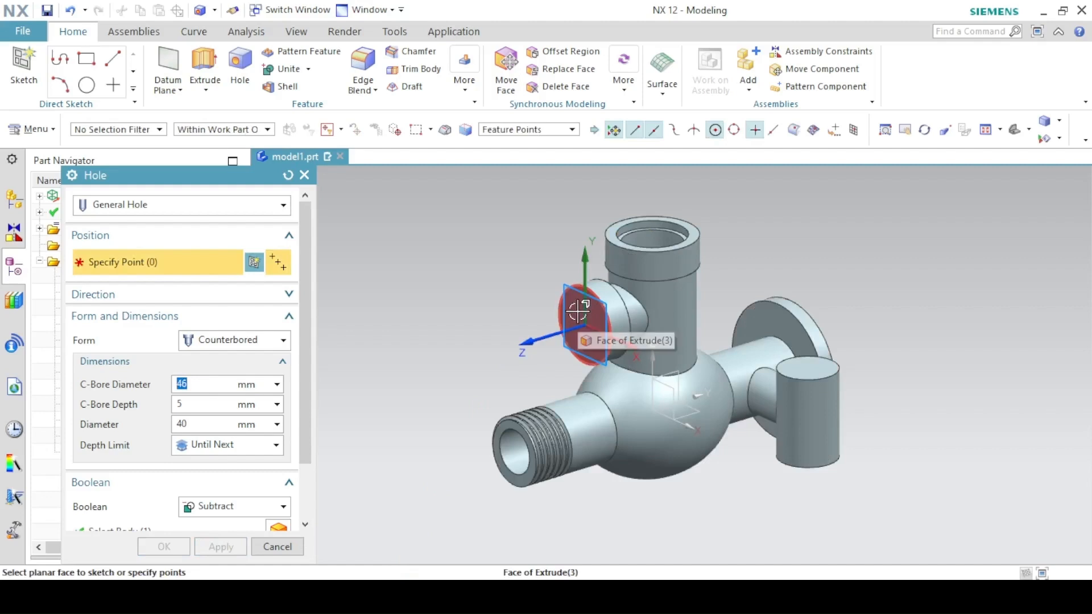
- Place the hole point at the centre of the short side branch's circular end face and finish the point sketch
{"action": "left_click", "coordinate": [258, 268]}
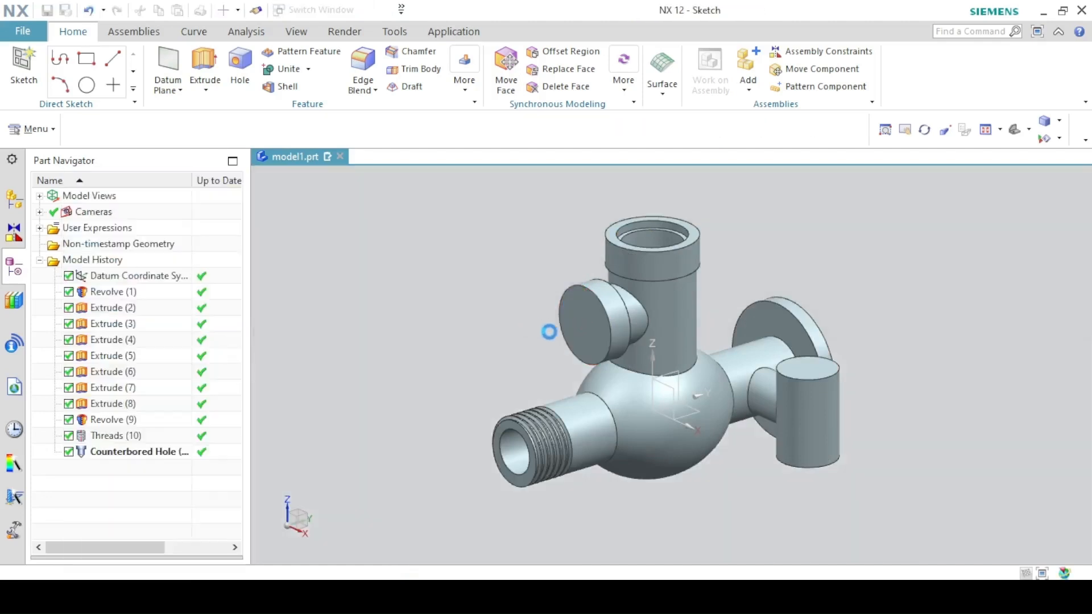
{"action": "left_click", "coordinate": [583, 316]}
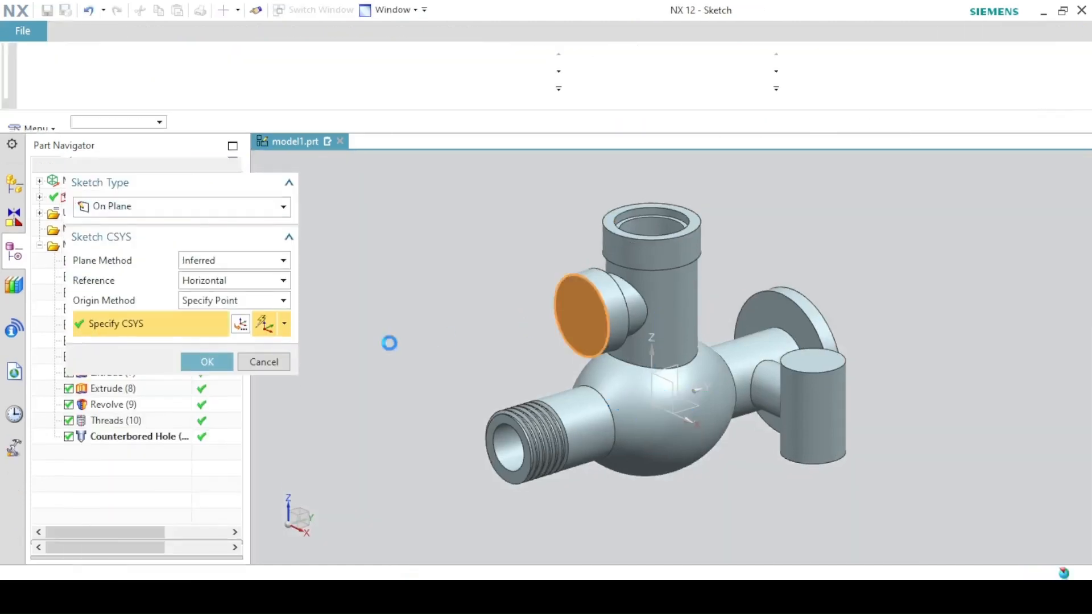
{"action": "left_click", "coordinate": [219, 363]}
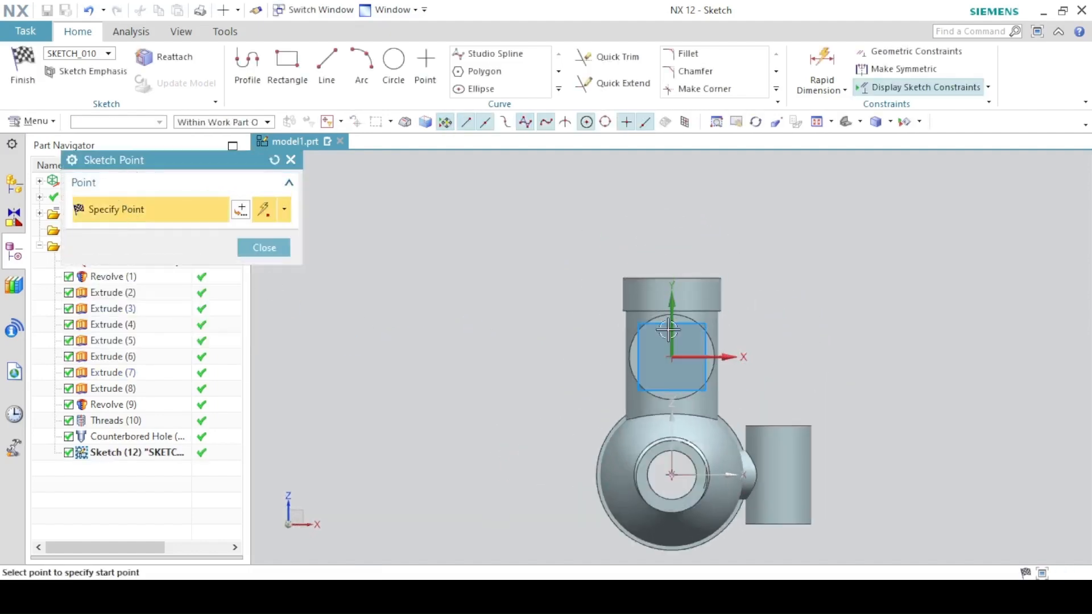
{"action": "left_click", "coordinate": [9, 80]}
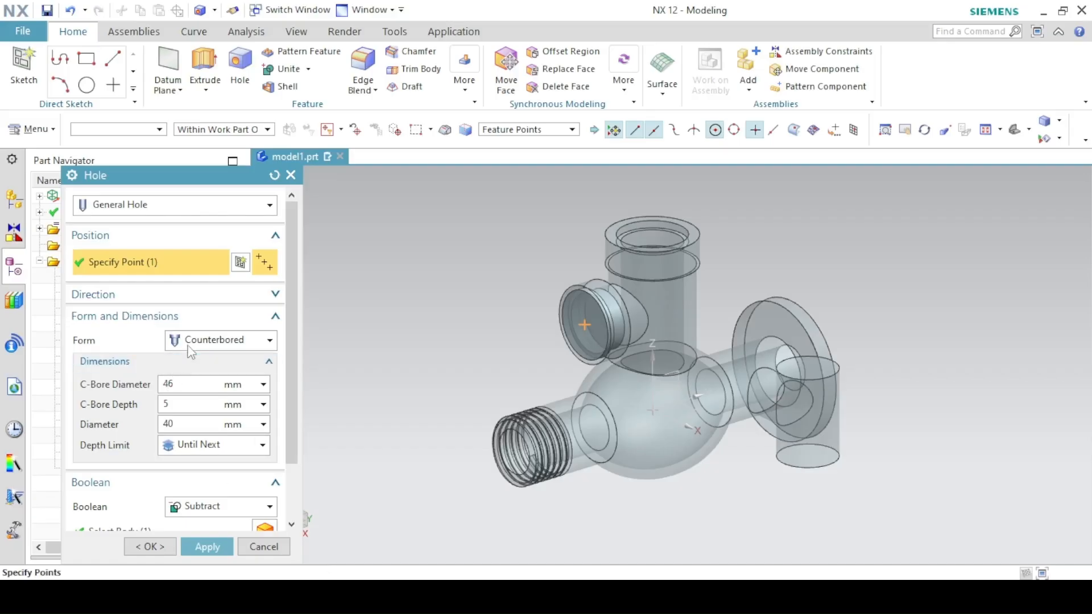
- Switch the hole form to Simple, set its diameter to 30 mm with depth limit Until Next, and apply it
{"action": "left_click", "coordinate": [189, 346]}
{"action": "left_click", "coordinate": [183, 357]}
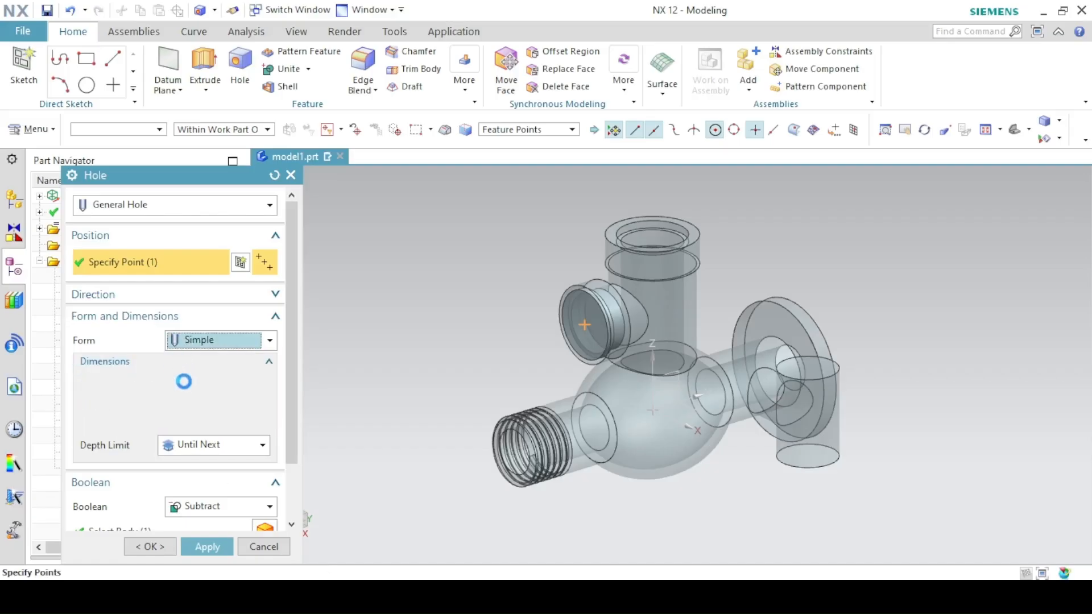
{"action": "type", "text": "3"}
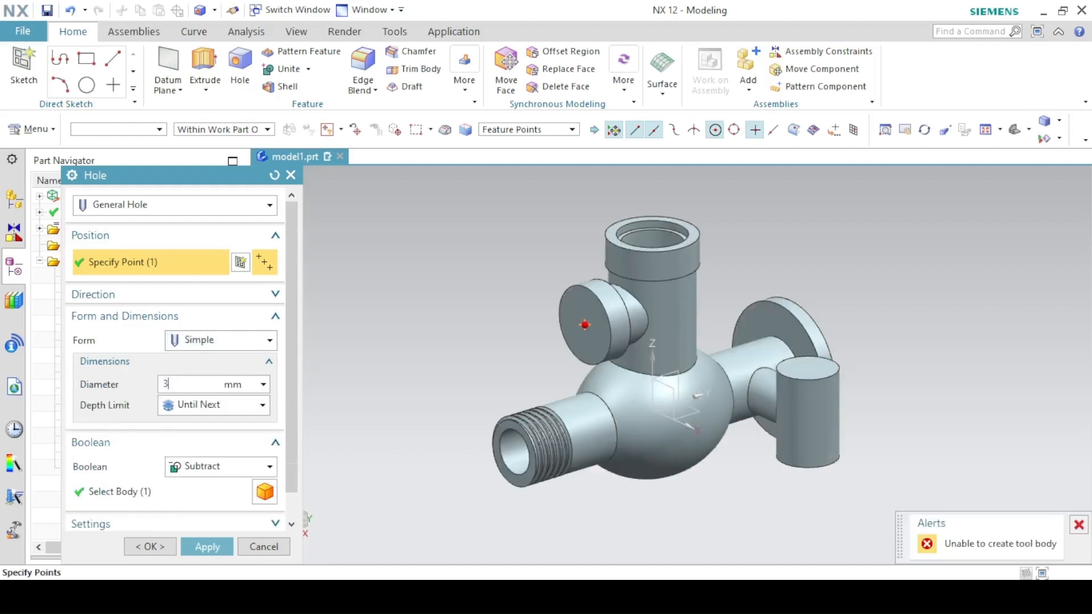
{"action": "type", "text": "0"}
{"action": "key", "text": "Return"}
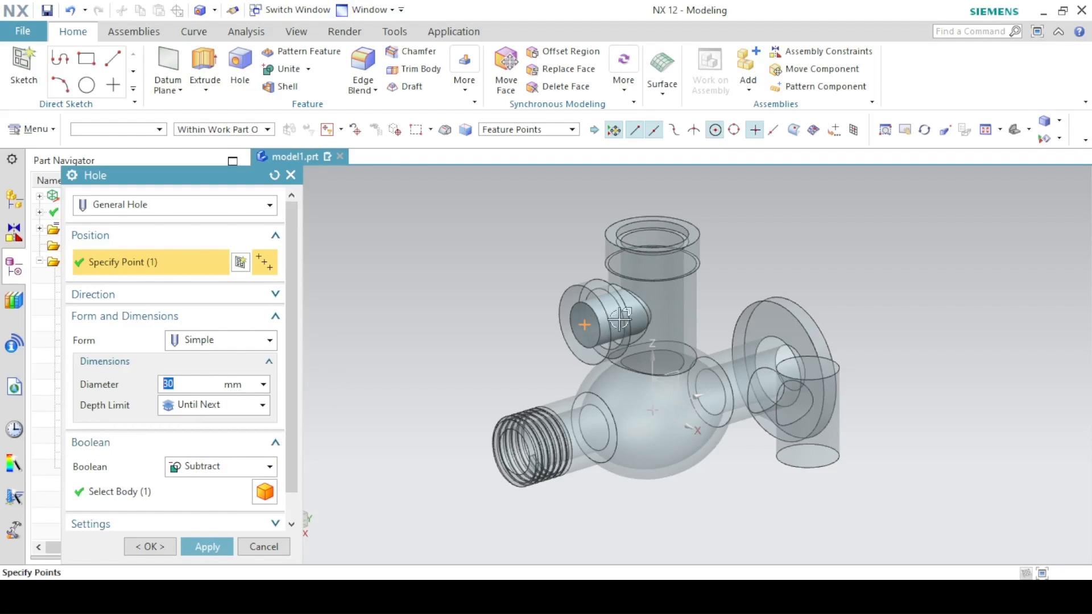
{"action": "left_click", "coordinate": [207, 547]}
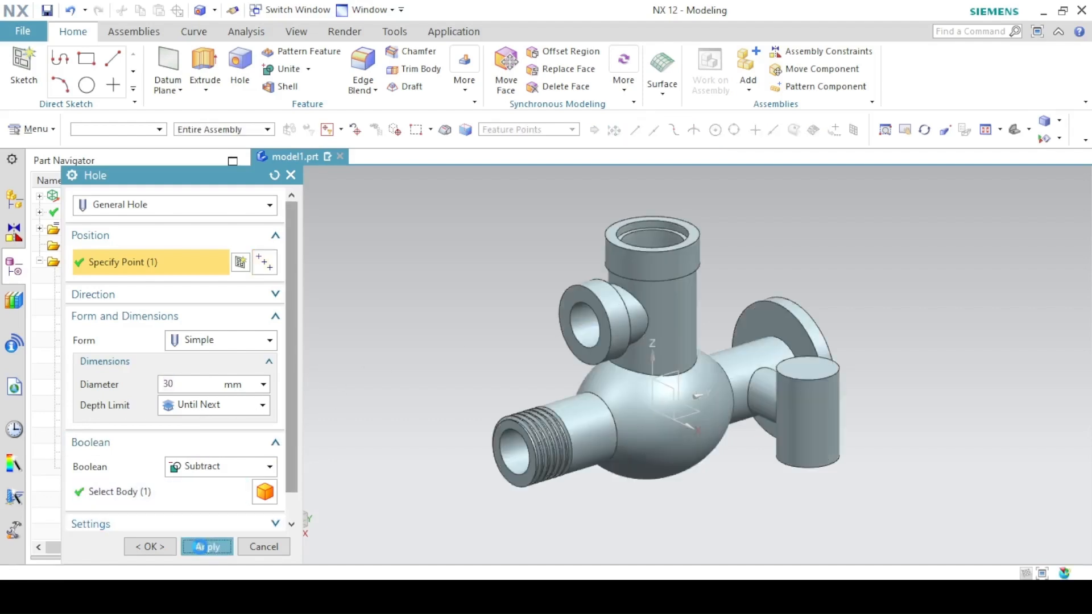
- Check the drawing and cut a simple 24 mm hole, depth limit Until Next, centred on the small upright cylinder's top face
{"action": "key", "text": "alt+Tab"}
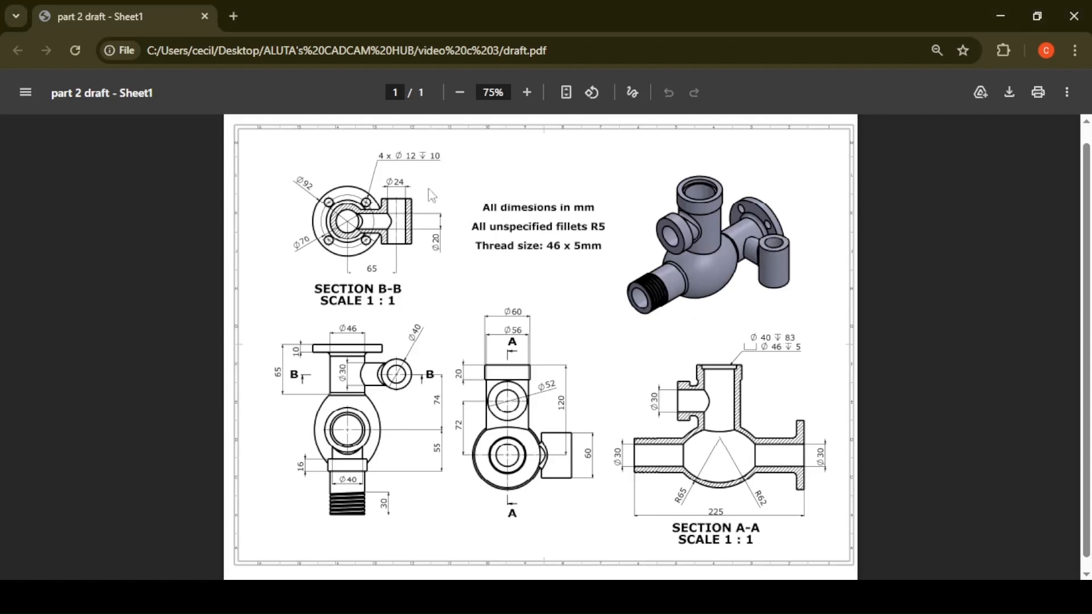
{"action": "key", "text": "alt+Tab"}
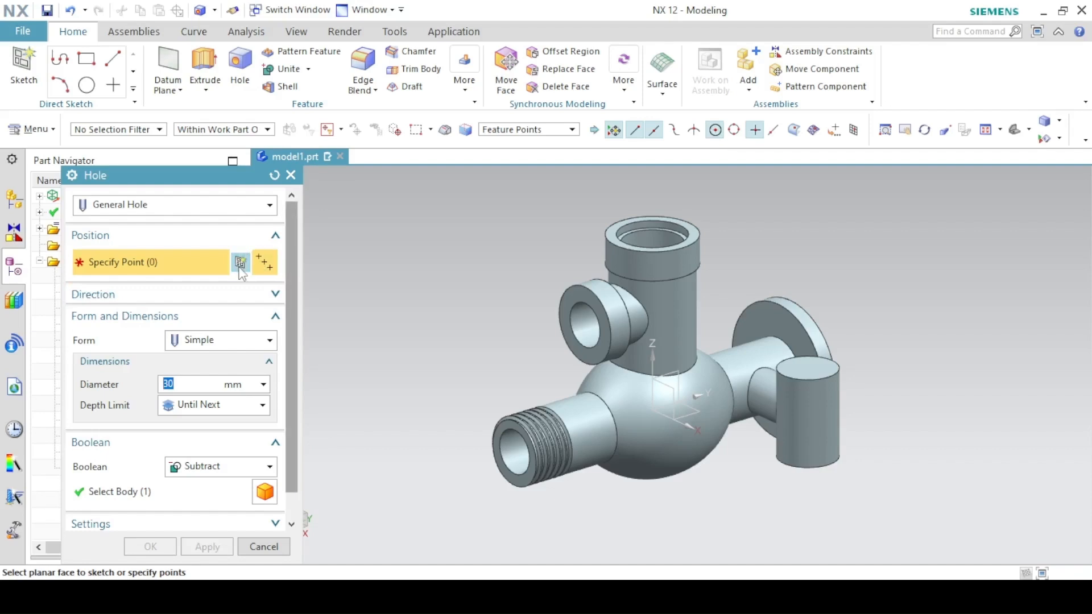
{"action": "key", "text": "Escape"}
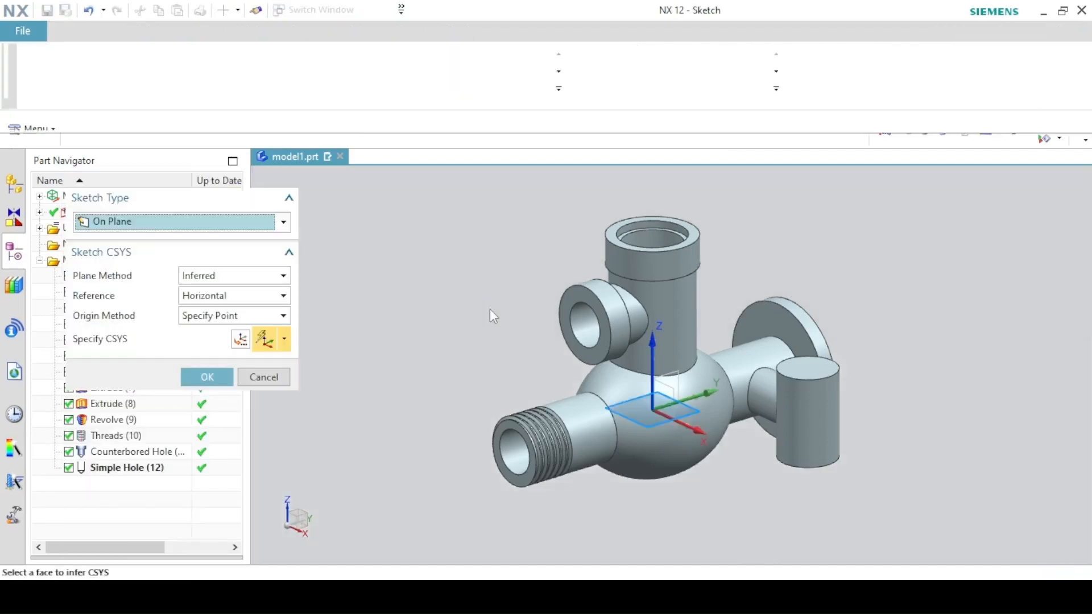
{"action": "left_click", "coordinate": [810, 360]}
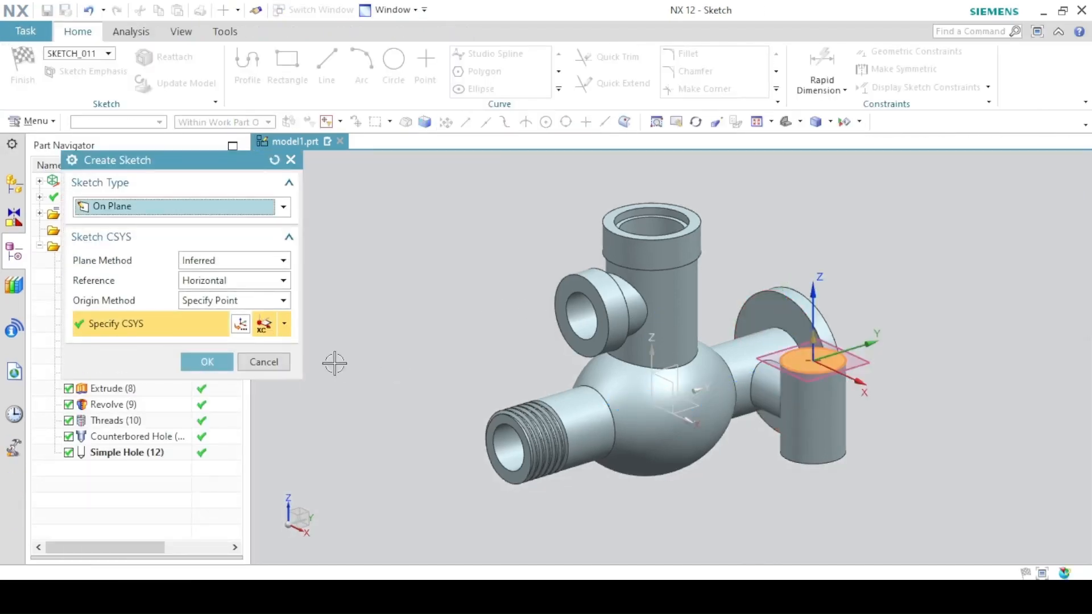
{"action": "left_click", "coordinate": [207, 362]}
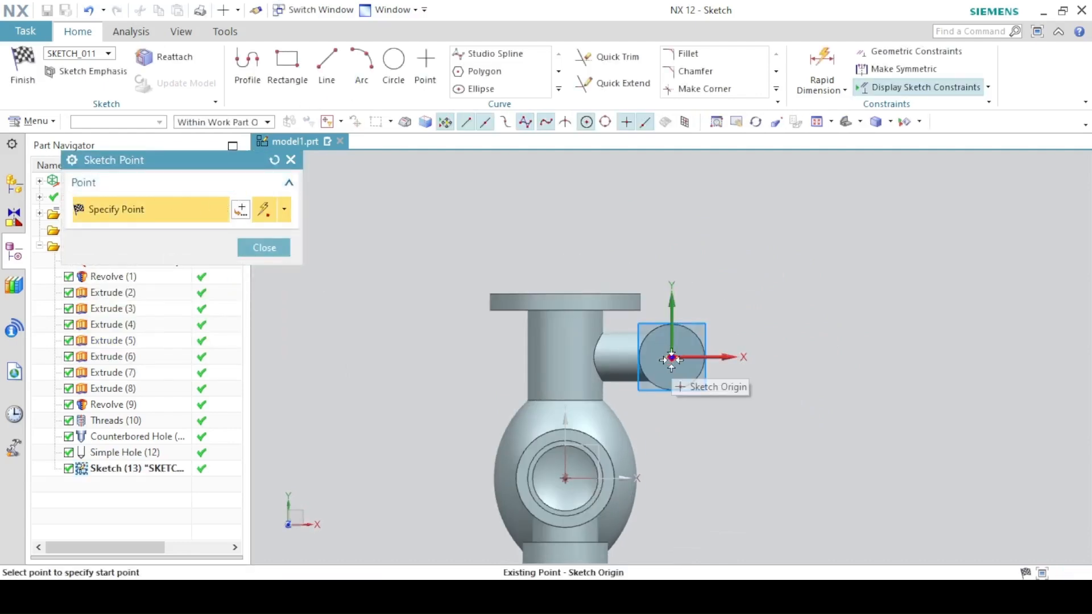
{"action": "left_click", "coordinate": [22, 67]}
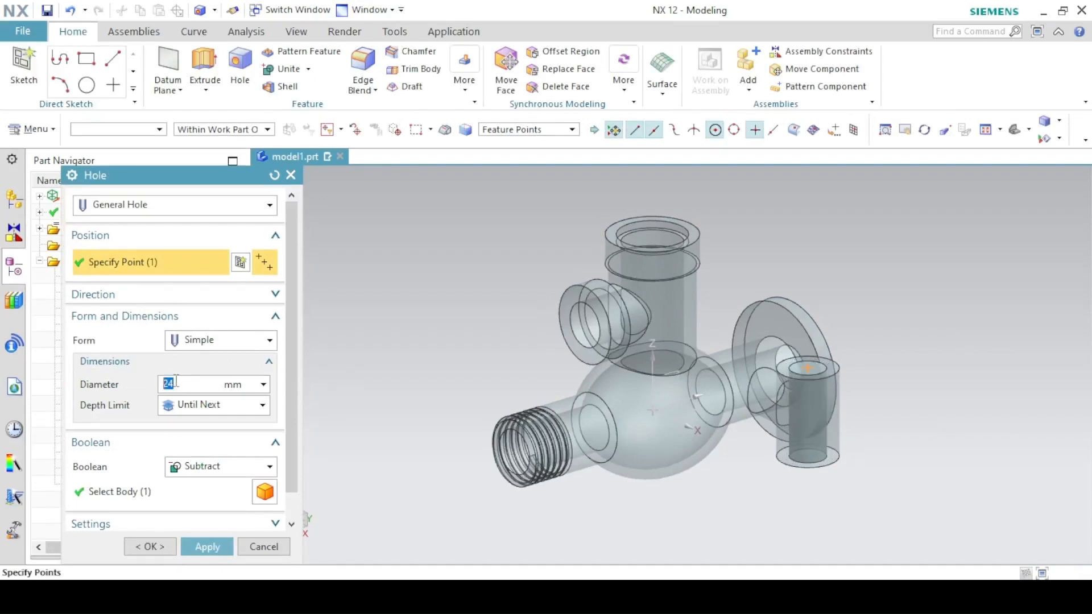
{"action": "left_click", "coordinate": [206, 546]}
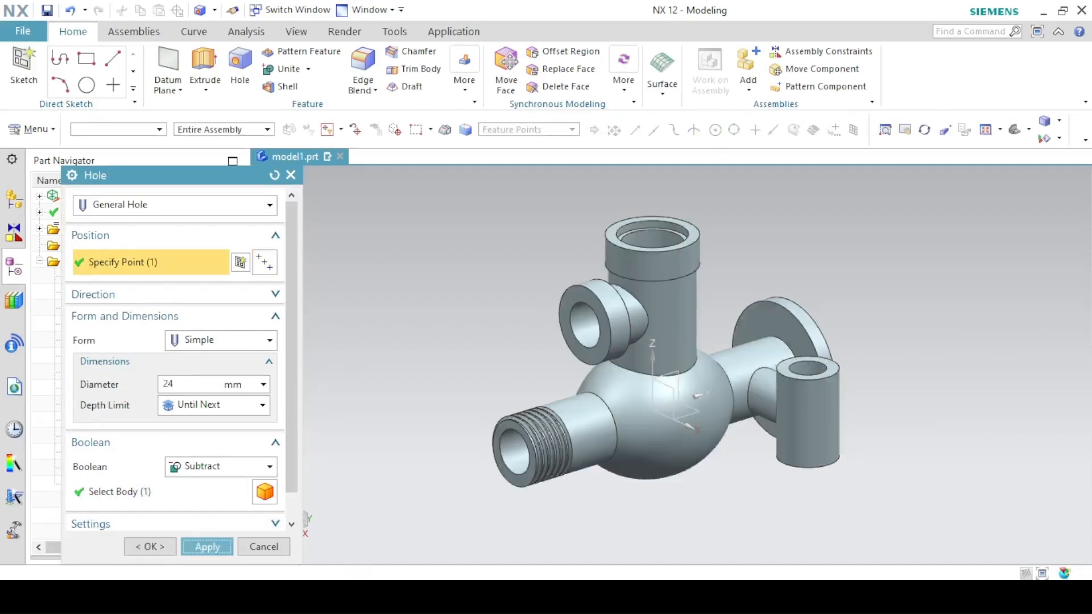
- Check the flange holes in the drawing, set the hole diameter to 12 mm and start its position sketch on the flange's outer face
{"action": "key", "text": "alt+Tab"}
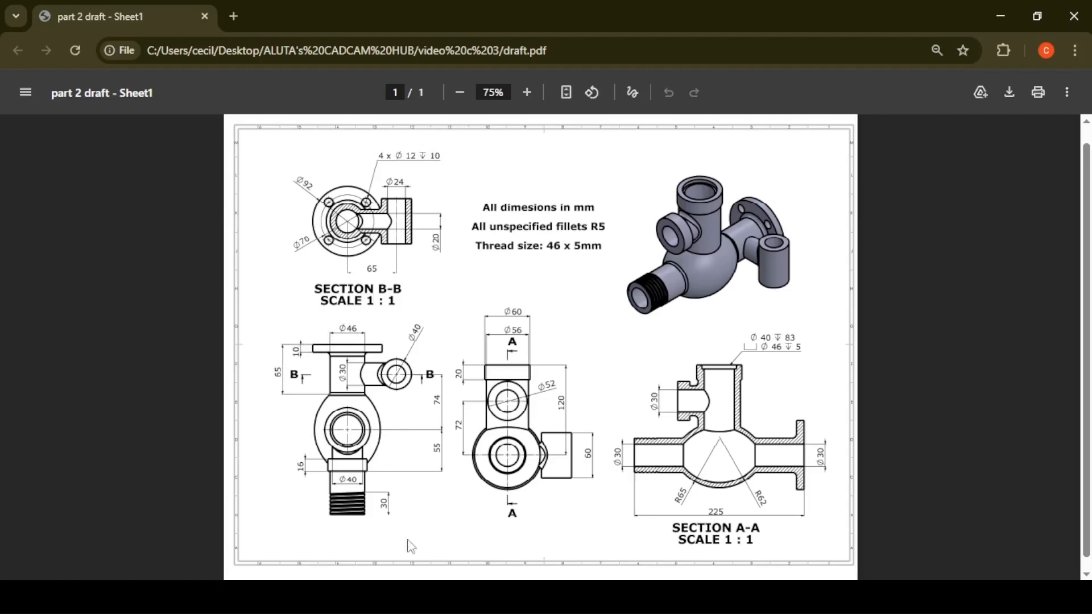
{"action": "key", "text": "alt+Tab"}
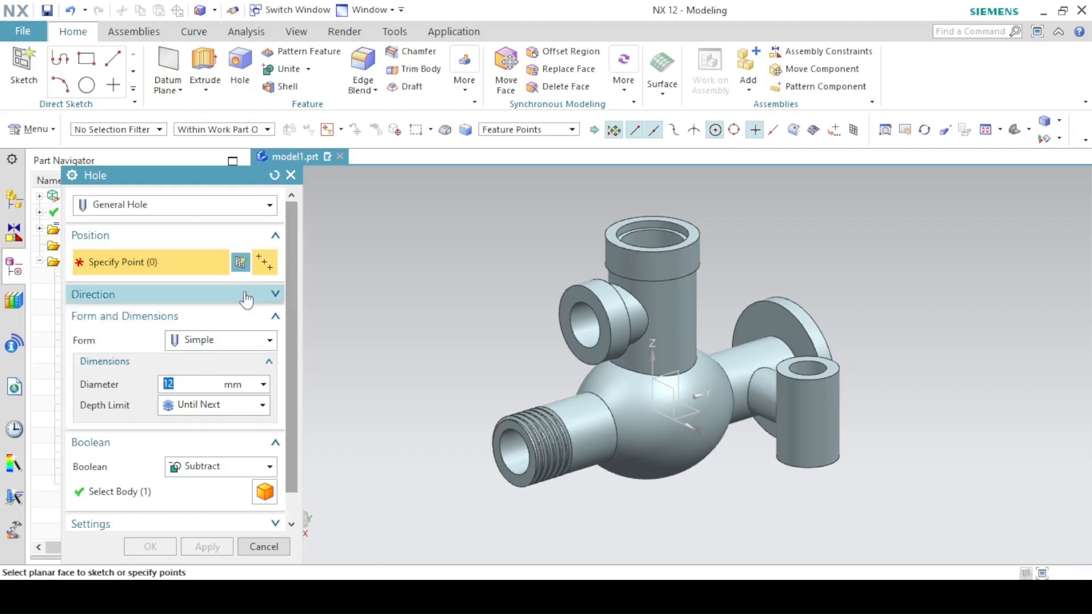
{"action": "left_click", "coordinate": [239, 262]}
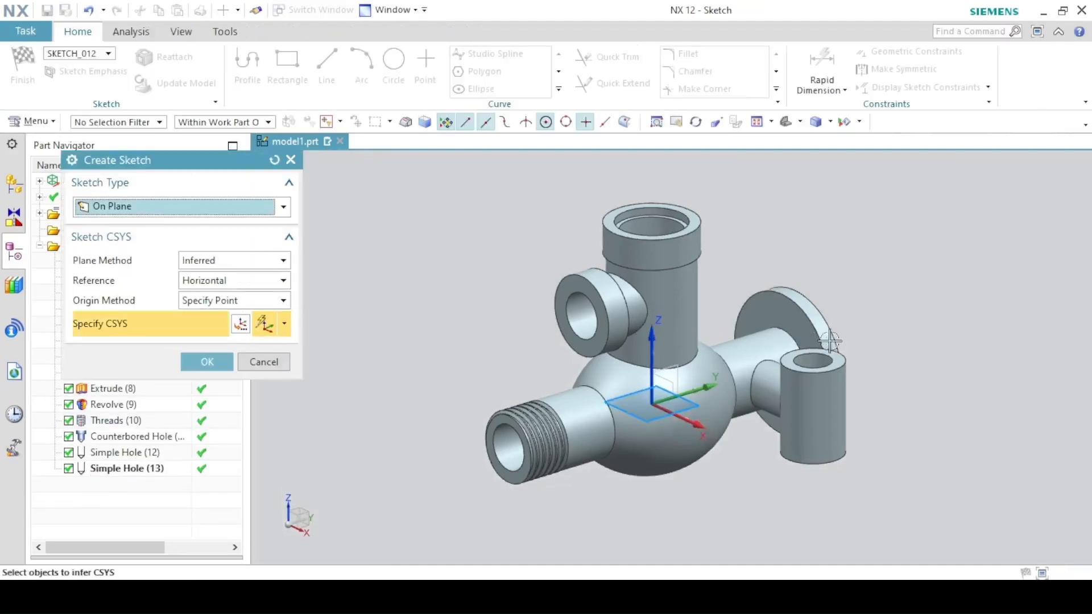
{"action": "middle_click_drag", "start_coordinate": [830, 342], "coordinate": [818, 364]}
{"action": "left_click", "coordinate": [830, 364]}
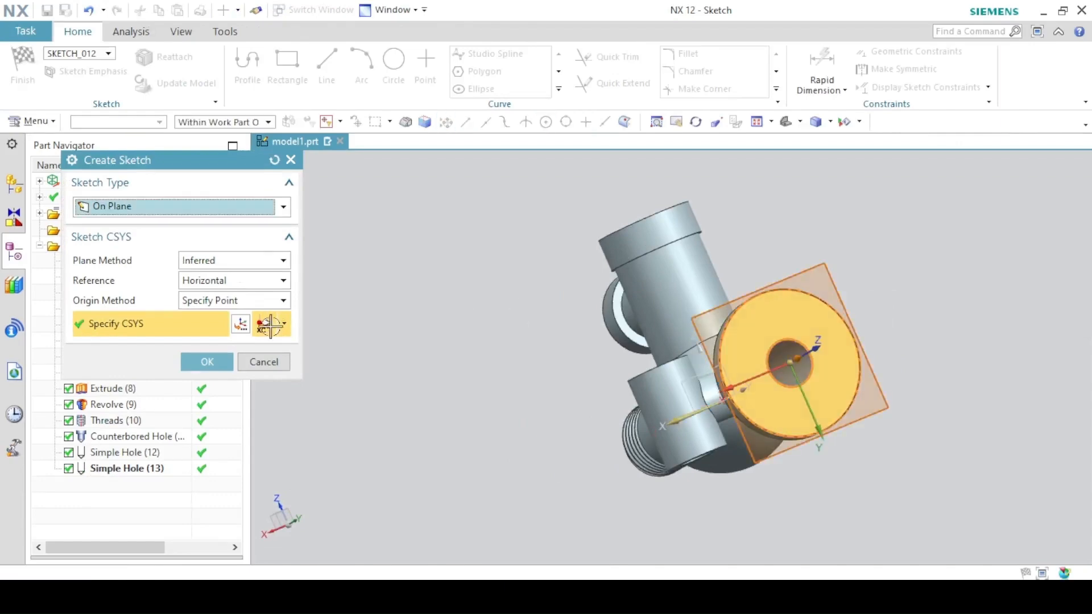
{"action": "left_click", "coordinate": [207, 362]}
- Check the bolt circle in the drawing, sketch a 70 mm circle centred on the flange and convert it to a reference curve
{"action": "key", "text": "alt+Tab"}
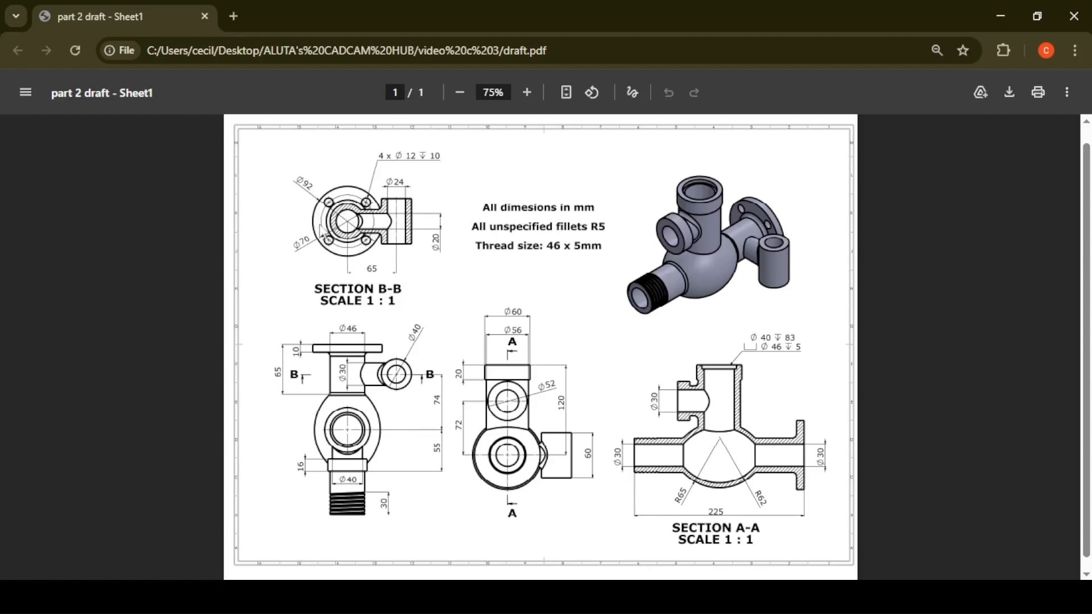
{"action": "key", "text": "alt+Tab"}
{"action": "left_click", "coordinate": [394, 67]}
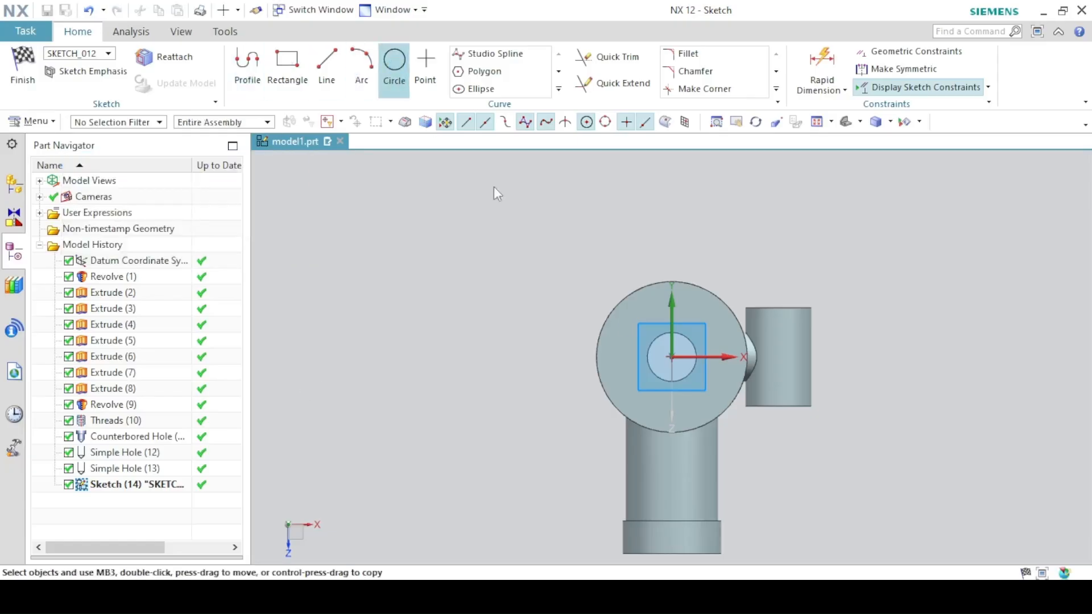
{"action": "left_click", "coordinate": [670, 362]}
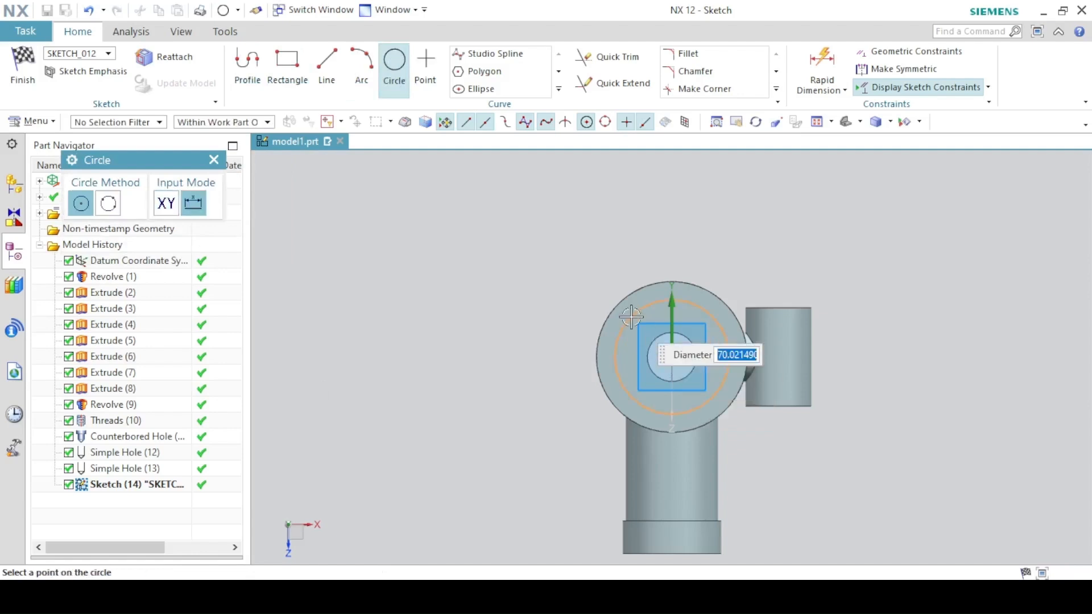
{"action": "type", "text": "70"}
{"action": "key", "text": "Return"}
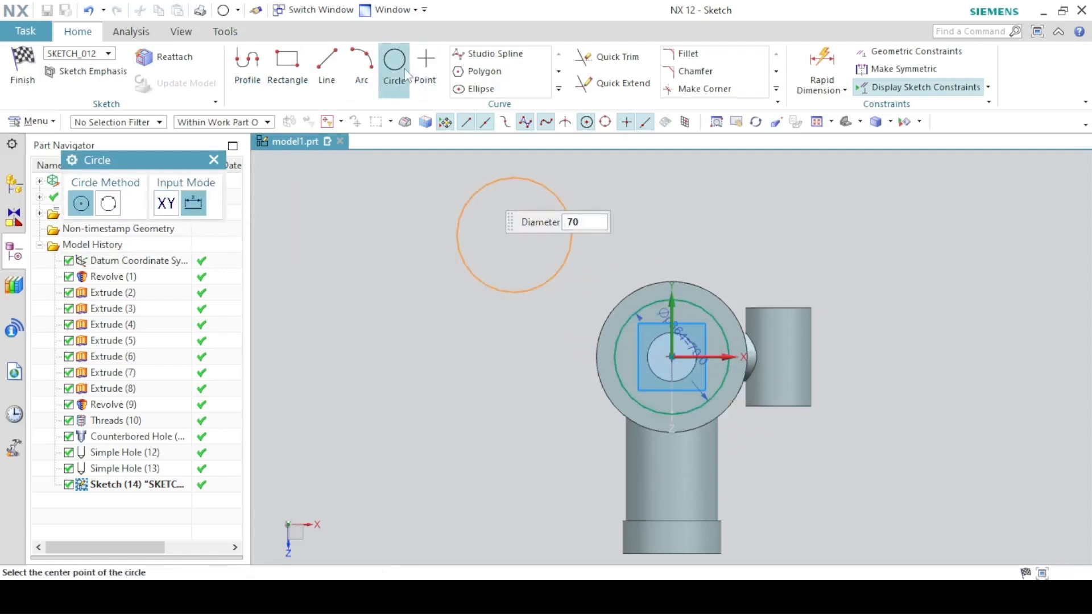
{"action": "key", "text": "Escape"}
{"action": "left_click", "coordinate": [714, 316]}
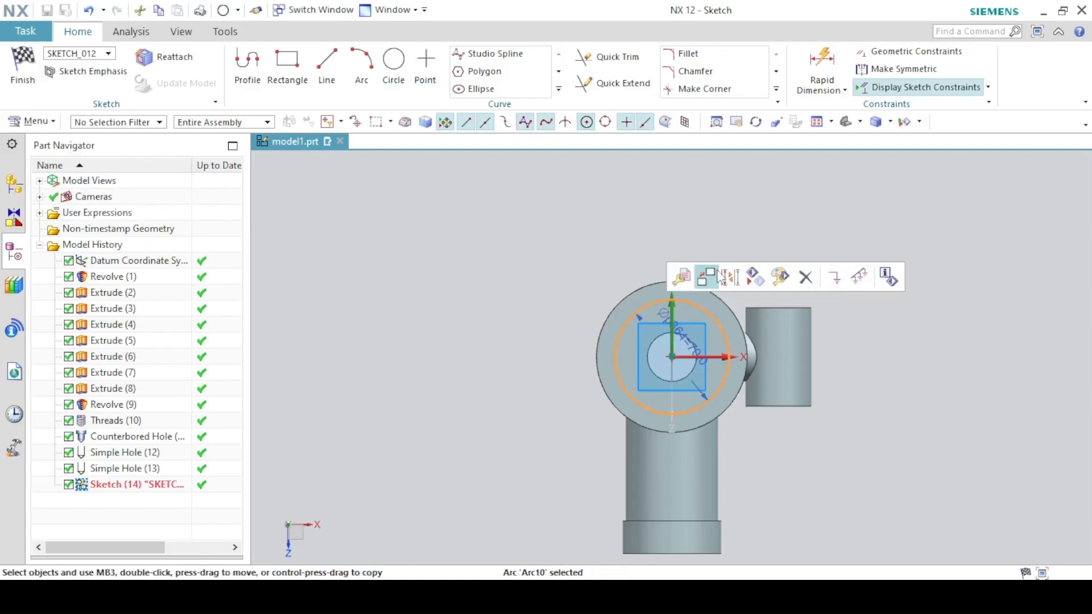
- Check the hole layout in the drawing and draw two 35 mm lines from the flange centre to the reference circle, one upward and one downward
{"action": "key", "text": "alt+Tab"}
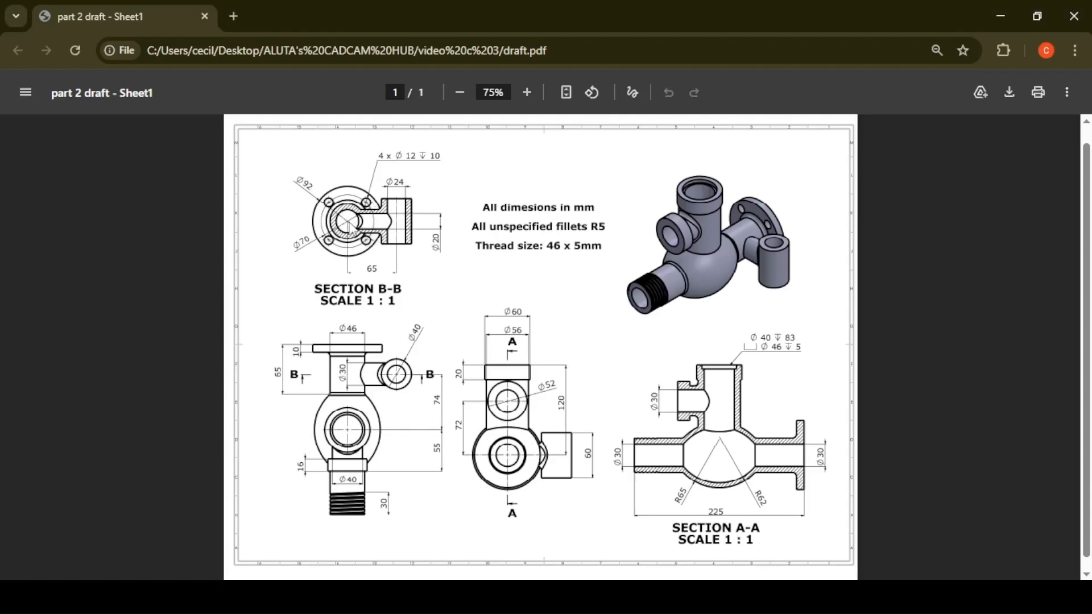
{"action": "key", "text": "alt+Tab"}
{"action": "left_click", "coordinate": [327, 71]}
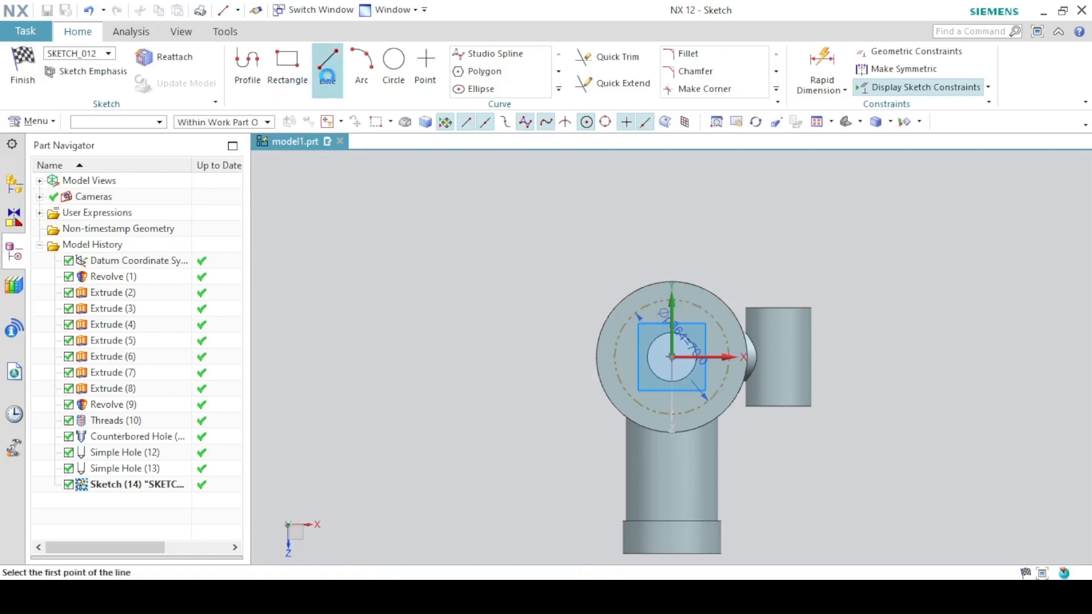
{"action": "left_click", "coordinate": [672, 357]}
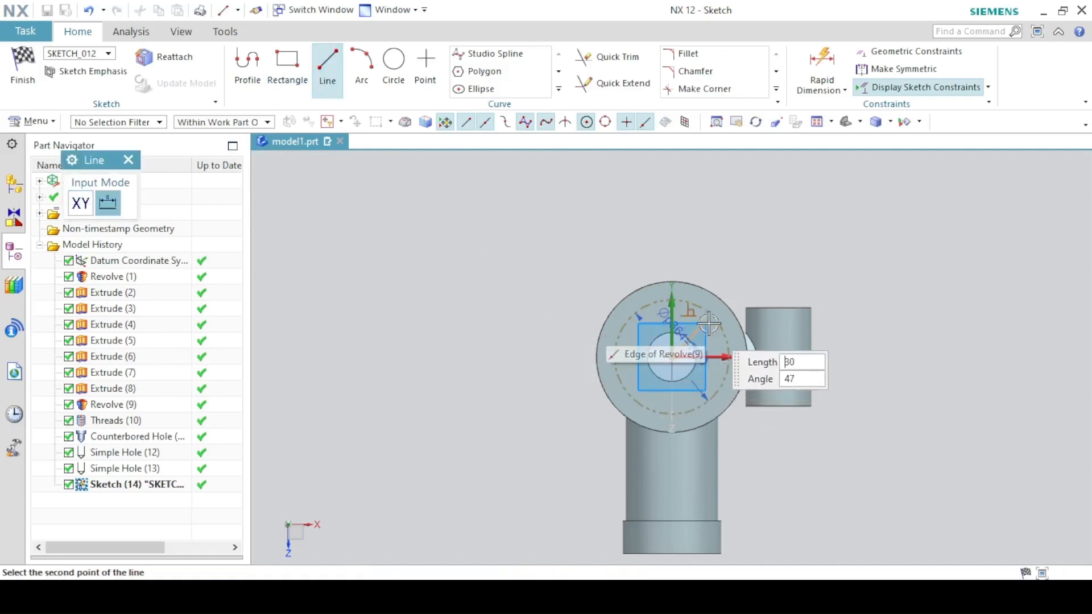
{"action": "left_click", "coordinate": [717, 320]}
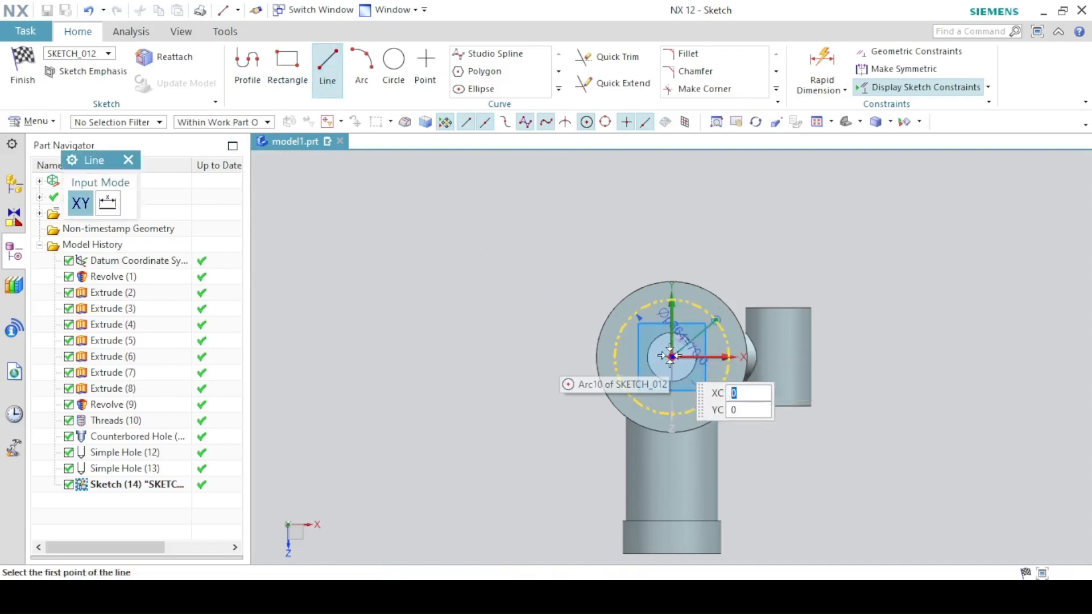
{"action": "left_click", "coordinate": [671, 356]}
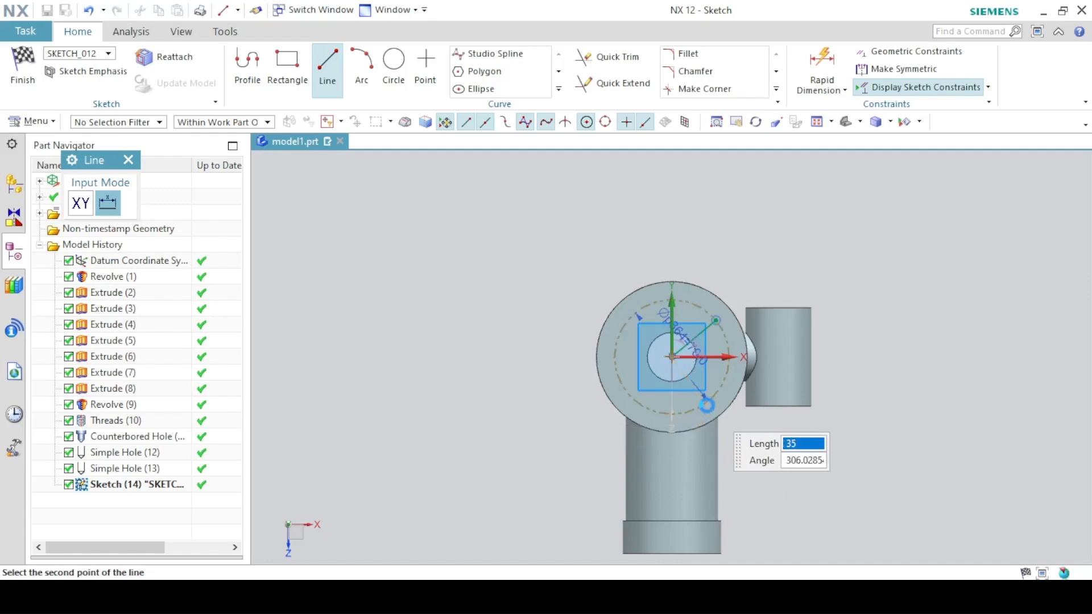
{"action": "left_click", "coordinate": [705, 402]}
{"action": "key", "text": "Escape"}
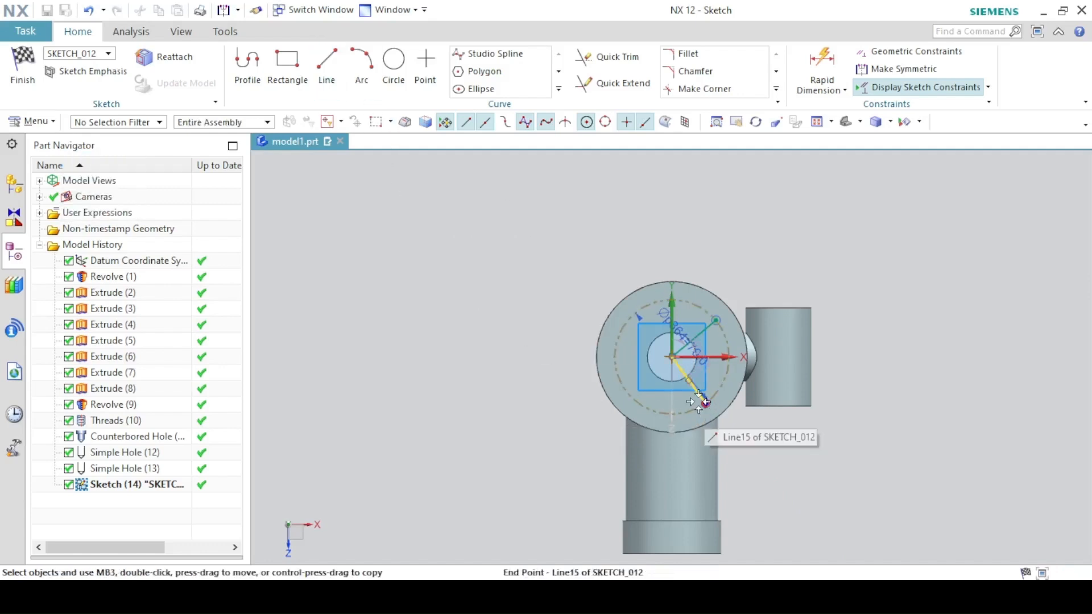
- Add an angular dimension between the two radial lines and set it to 90 degrees
{"action": "scroll", "coordinate": [684, 367], "scroll_direction": "up", "scroll_amount": 5}
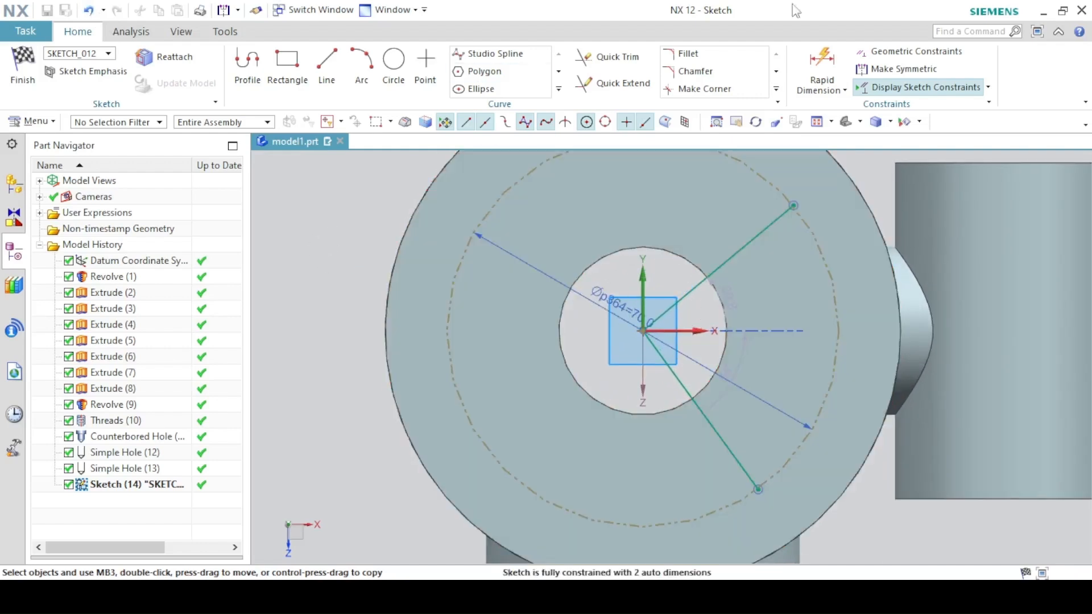
{"action": "left_click", "coordinate": [845, 90]}
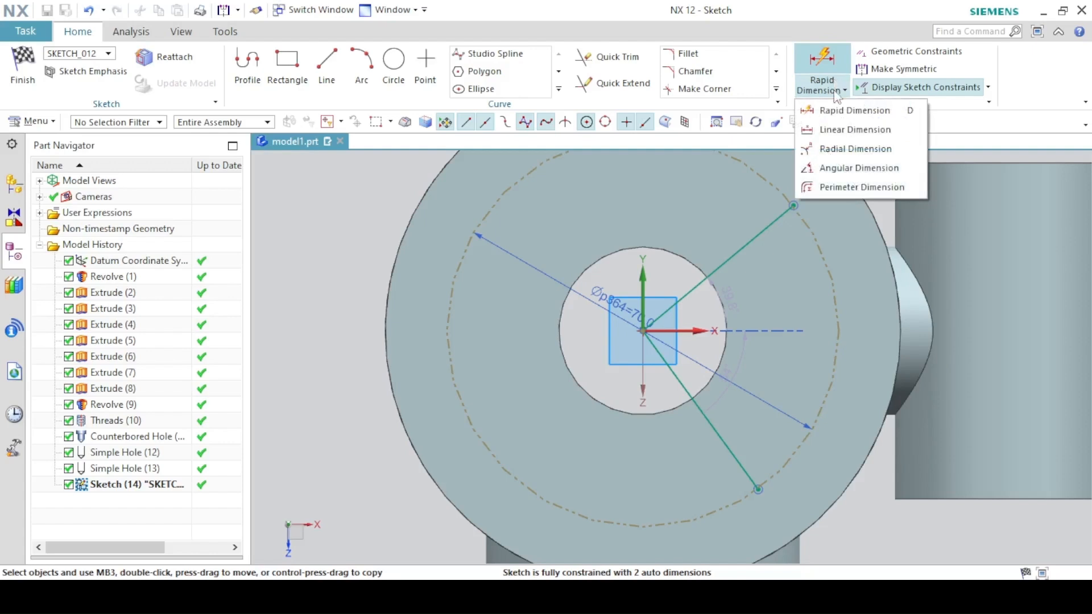
{"action": "left_click", "coordinate": [819, 146]}
{"action": "left_click", "coordinate": [717, 268]}
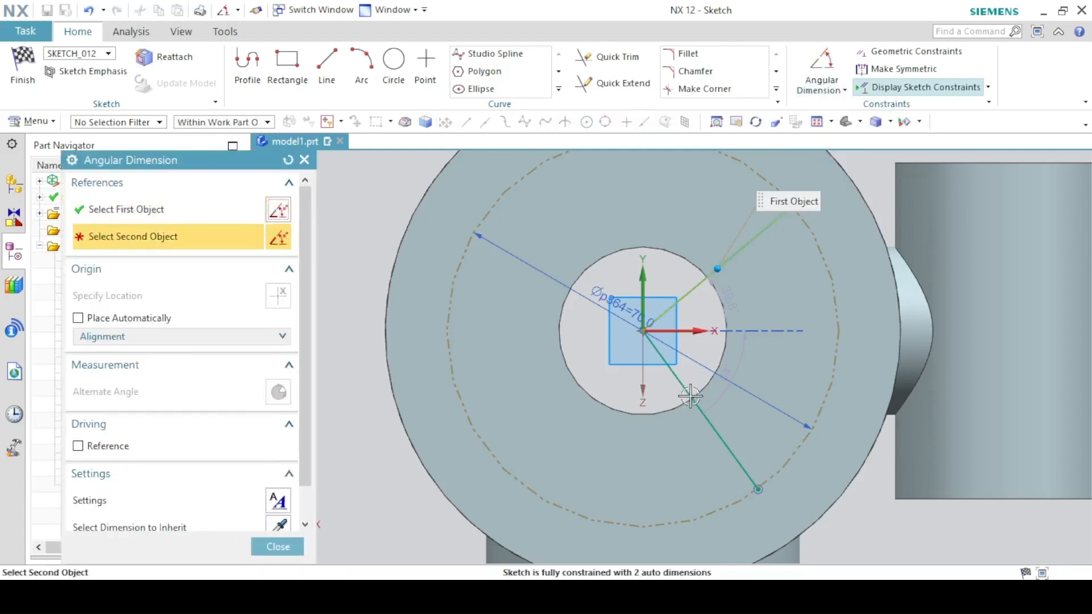
{"action": "left_click", "coordinate": [689, 397]}
{"action": "left_click", "coordinate": [779, 340]}
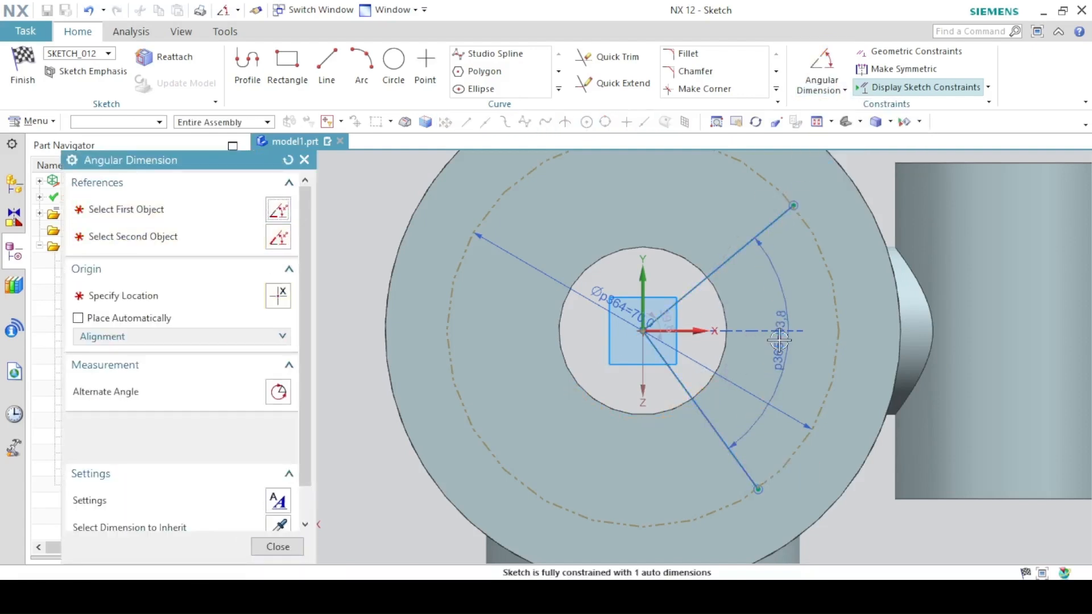
{"action": "type", "text": "90"}
{"action": "key", "text": "Return"}
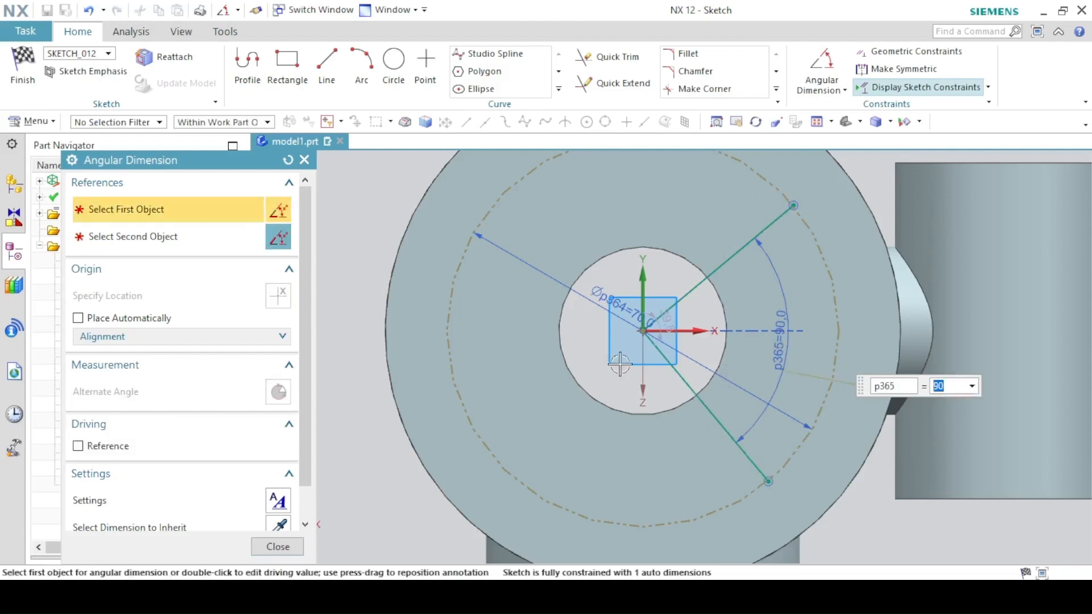
- Try swinging the two constrained radial lines around the flange centre by moving the upper line's endpoint
{"action": "left_click", "coordinate": [278, 547]}
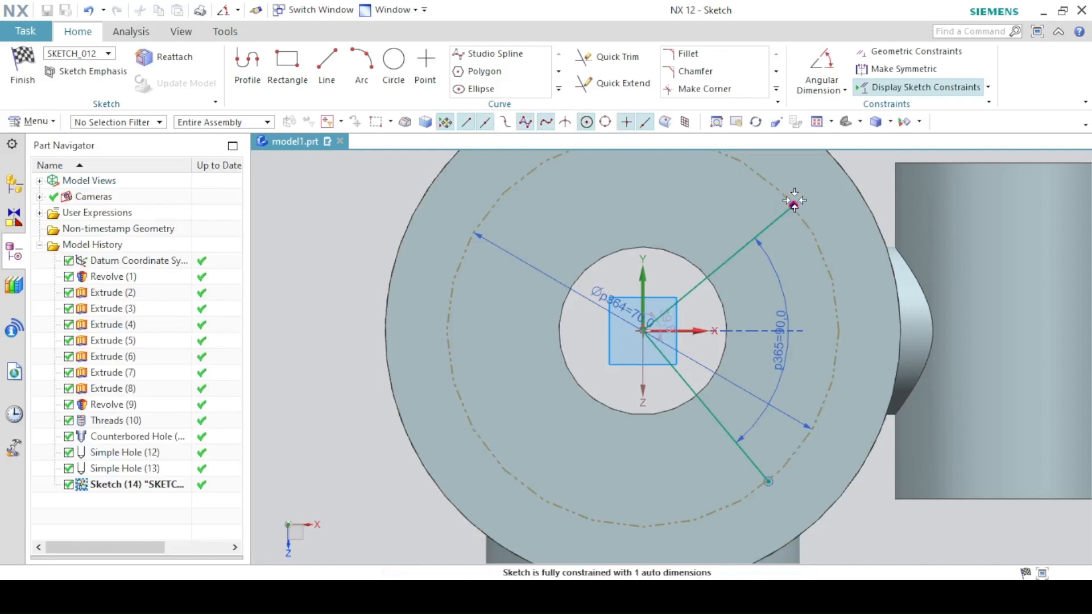
{"action": "left_click_drag", "start_coordinate": [795, 202], "coordinate": [753, 220]}
{"action": "left_click", "coordinate": [722, 177]}
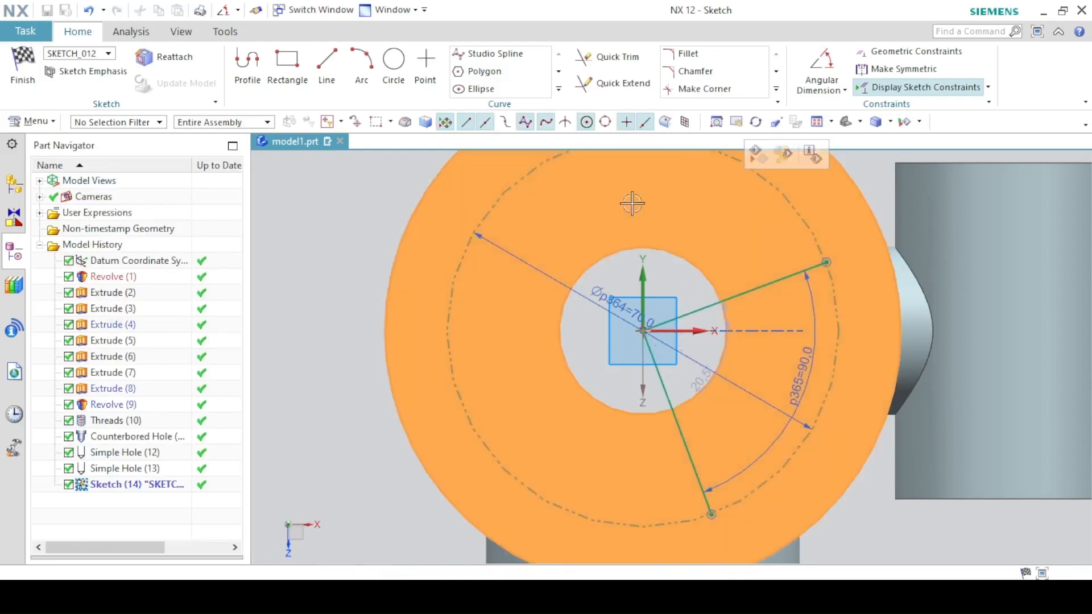
{"action": "left_click", "coordinate": [337, 201]}
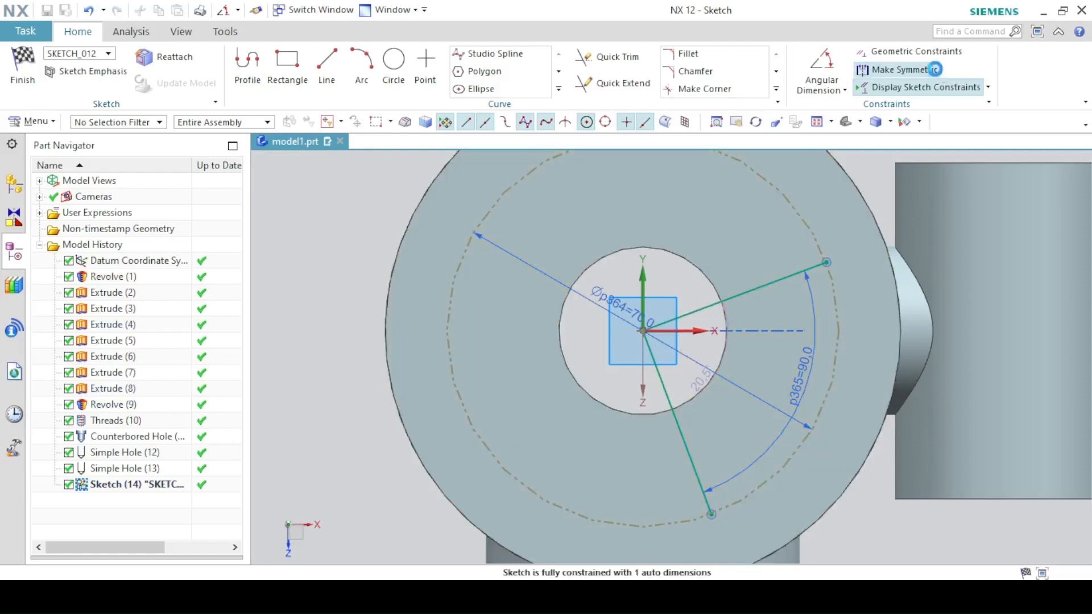
- Make the upper and lower radial lines symmetric about the sketch's horizontal axis
{"action": "left_click", "coordinate": [934, 70]}
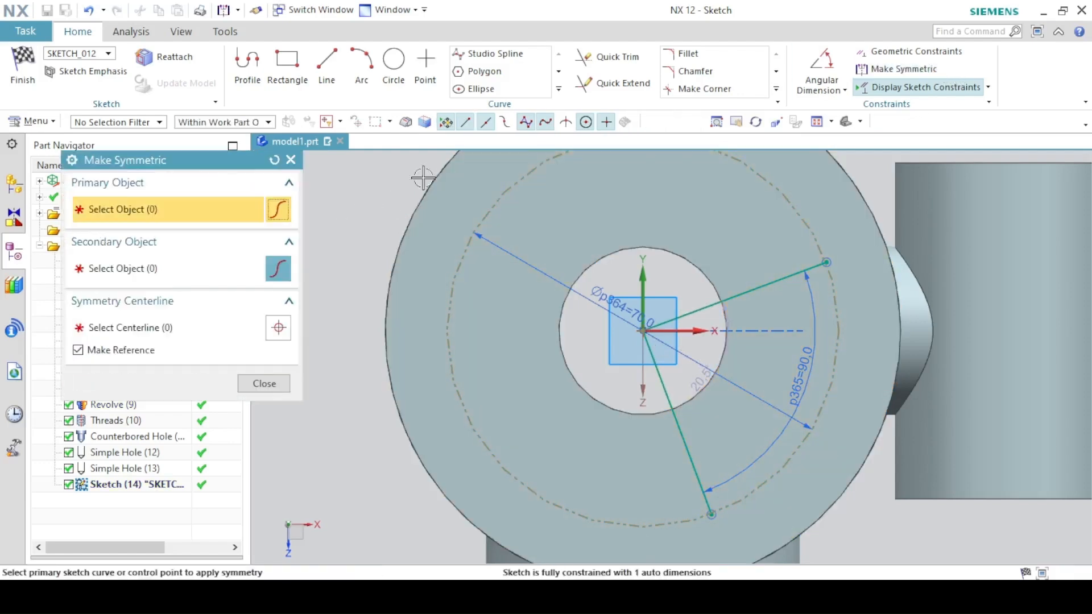
{"action": "left_click", "coordinate": [730, 294]}
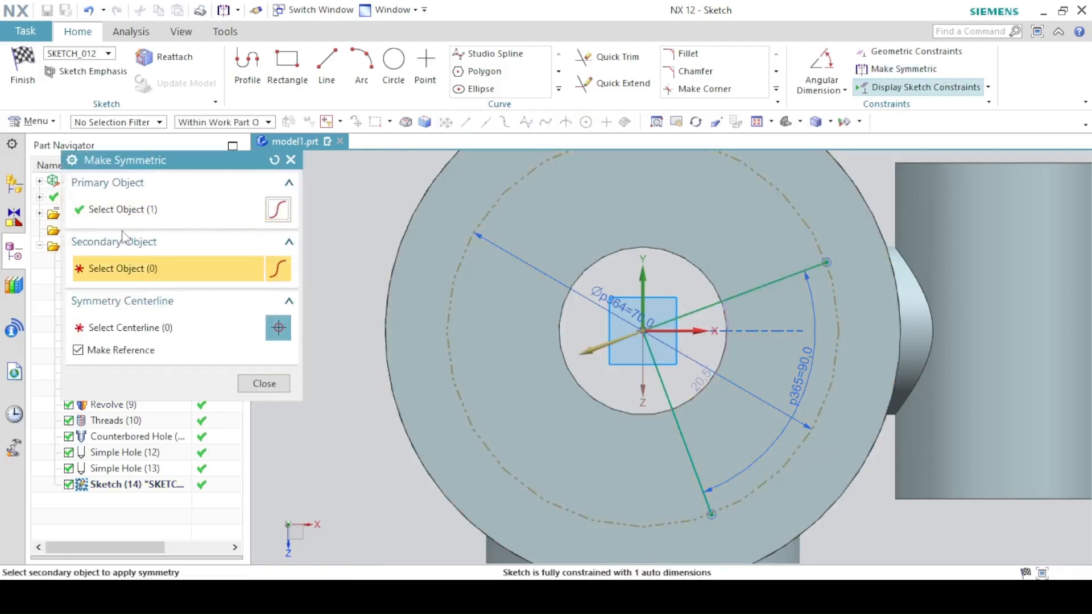
{"action": "left_click", "coordinate": [678, 422]}
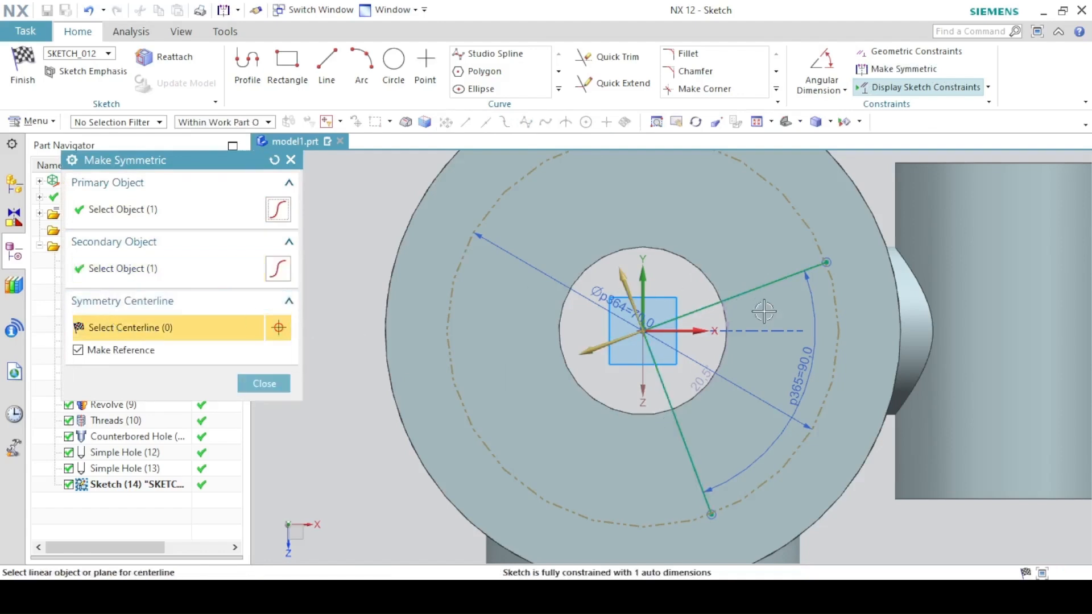
{"action": "left_click", "coordinate": [698, 332]}
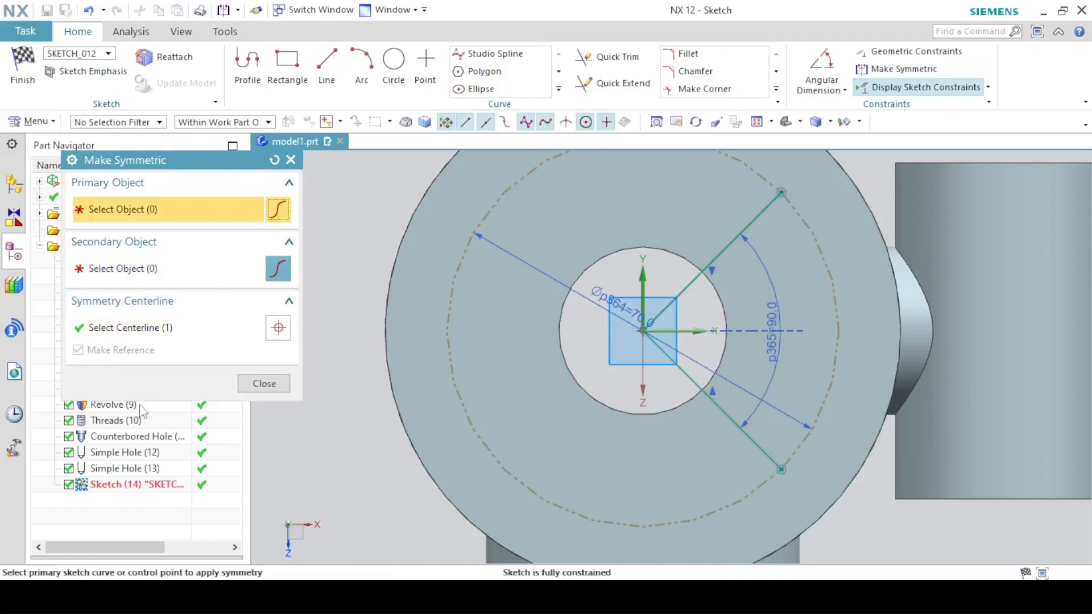
{"action": "left_click", "coordinate": [250, 384]}
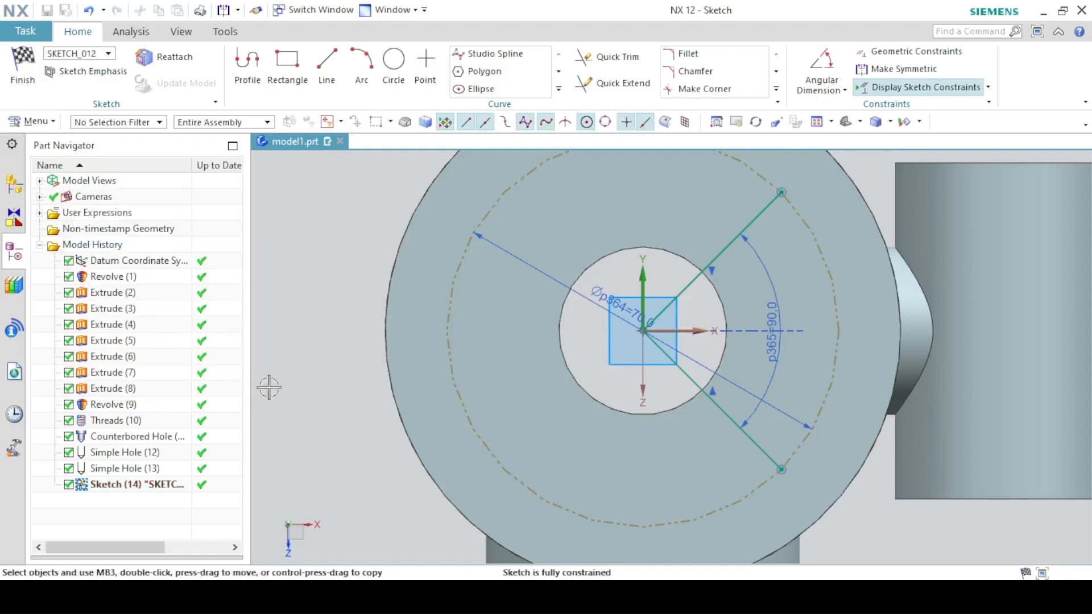
- Convert both radial lines to reference curves
{"action": "left_click", "coordinate": [732, 240]}
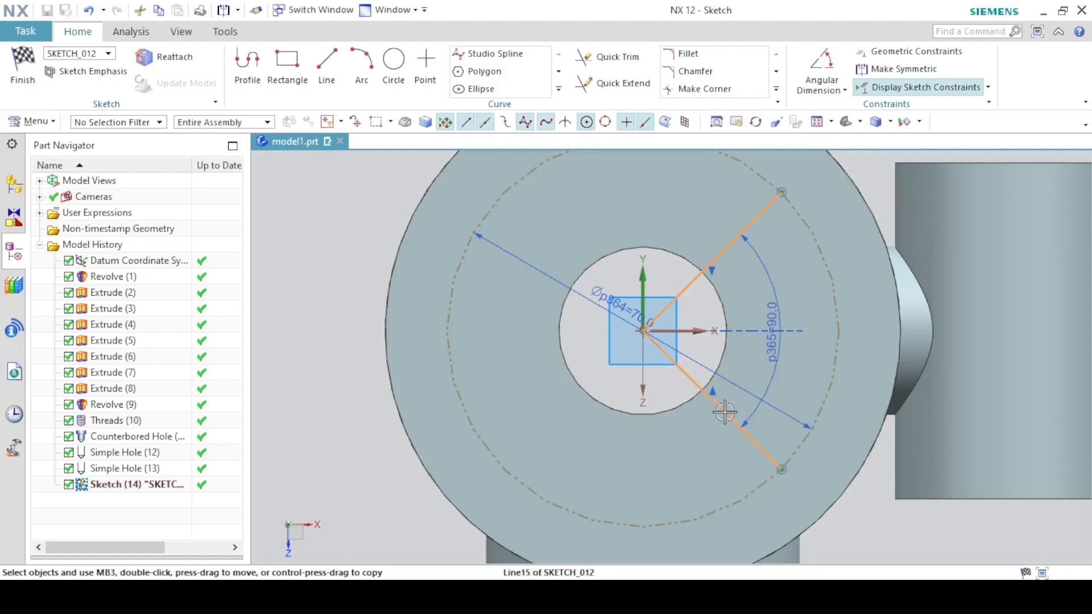
{"action": "left_click", "coordinate": [725, 412]}
{"action": "left_click", "coordinate": [779, 360]}
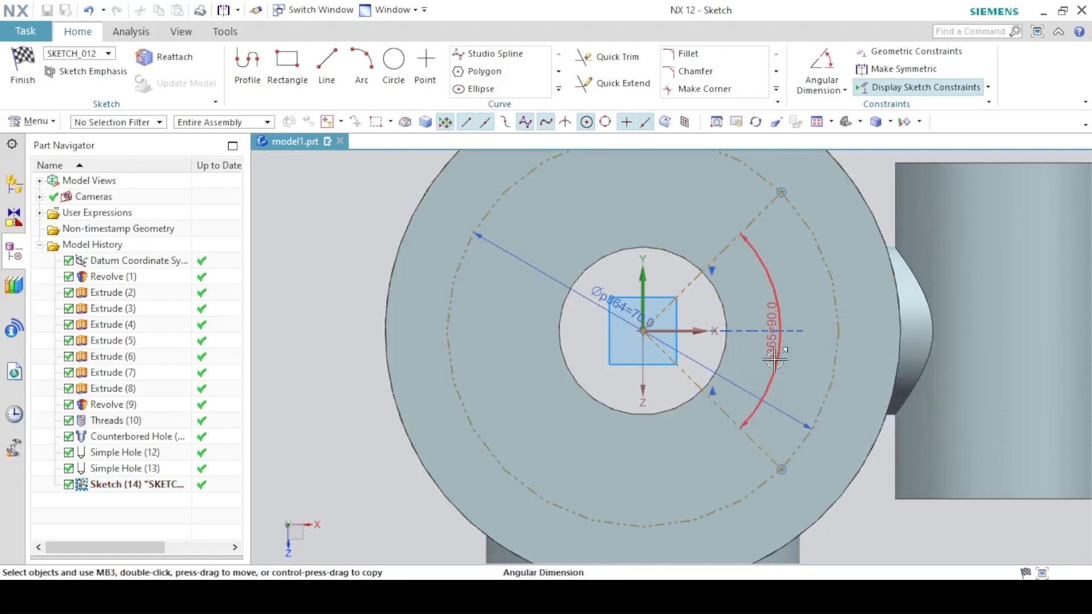
- Place sketch points where the two radial reference lines meet the 70 mm bolt circle
{"action": "left_click", "coordinate": [426, 64]}
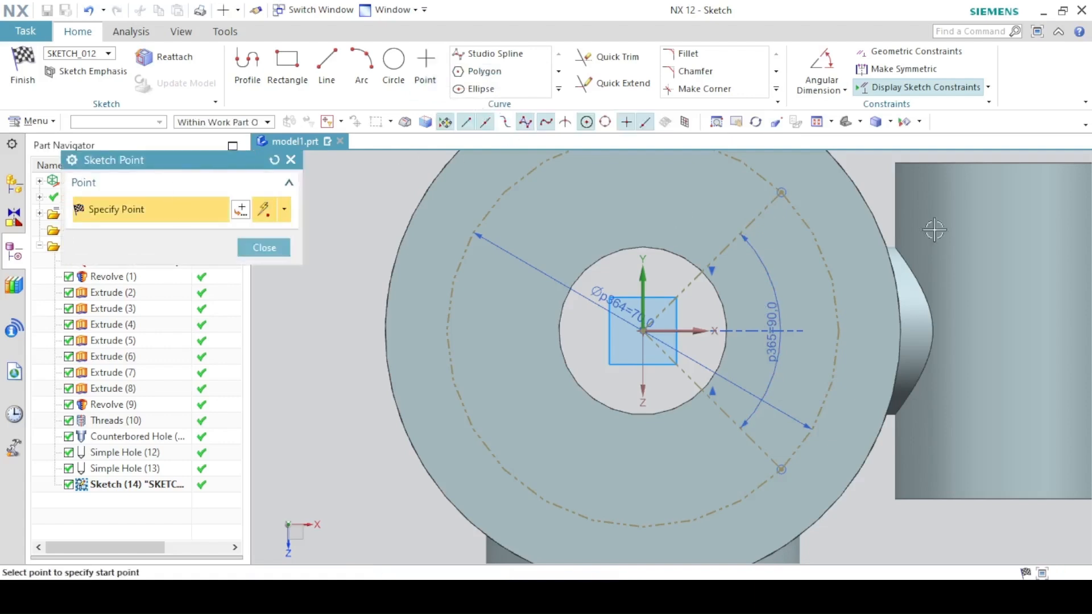
{"action": "left_click", "coordinate": [780, 191]}
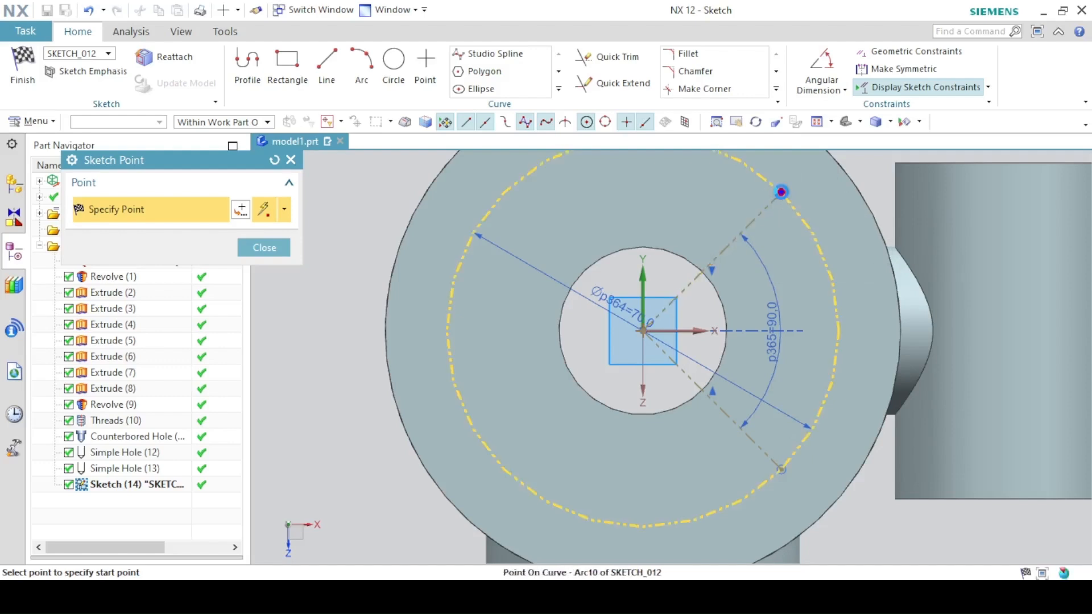
{"action": "left_click", "coordinate": [782, 469]}
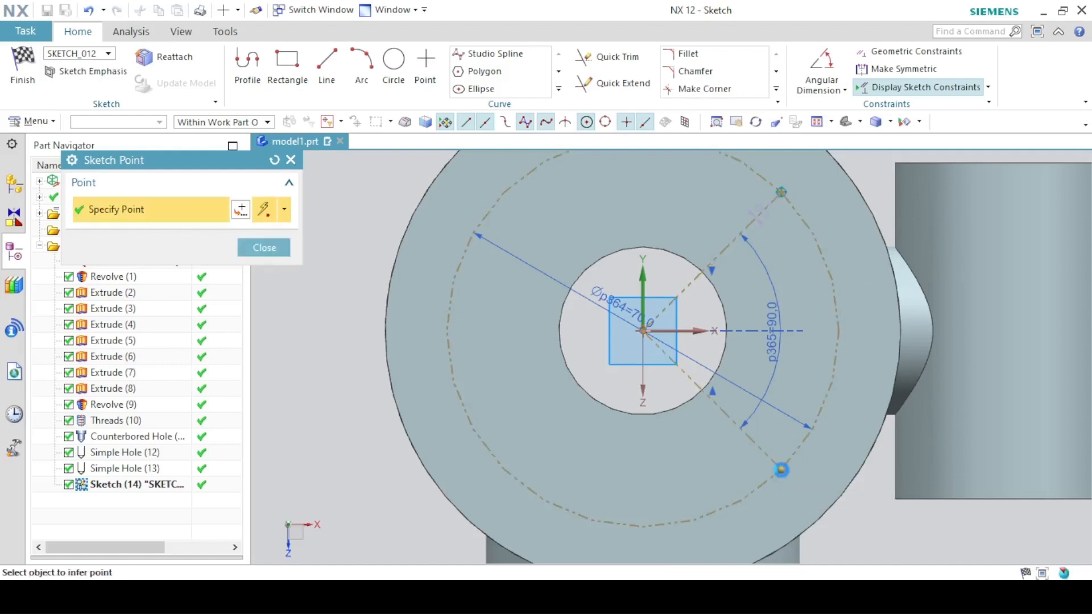
{"action": "left_click", "coordinate": [272, 251]}
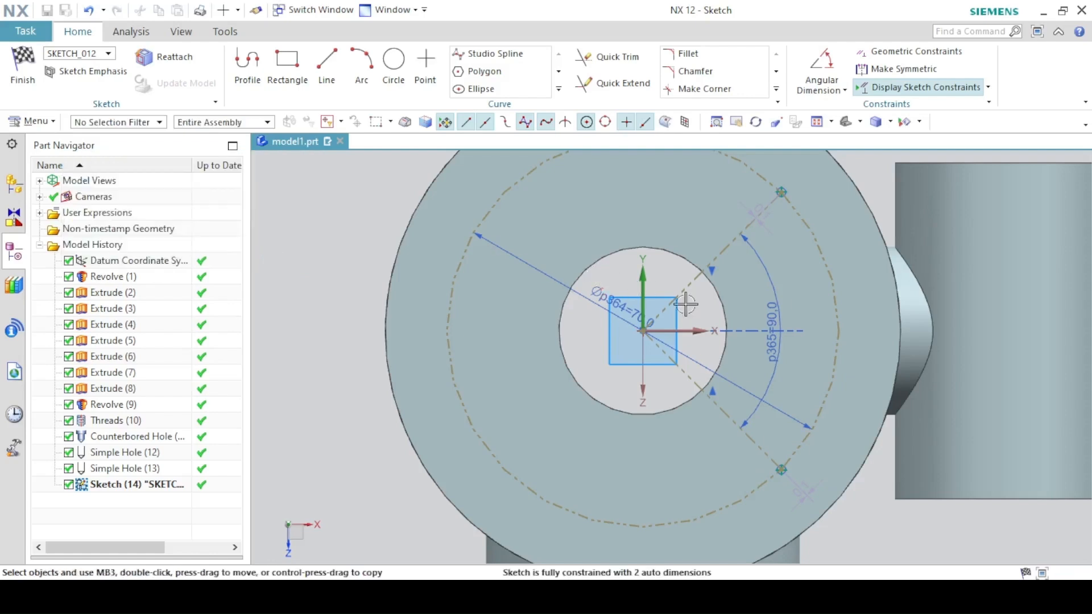
- Mirror the two sketch points about the sketch's vertical axis using Mirror Curve
{"action": "left_click", "coordinate": [559, 88]}
{"action": "left_click", "coordinate": [493, 106]}
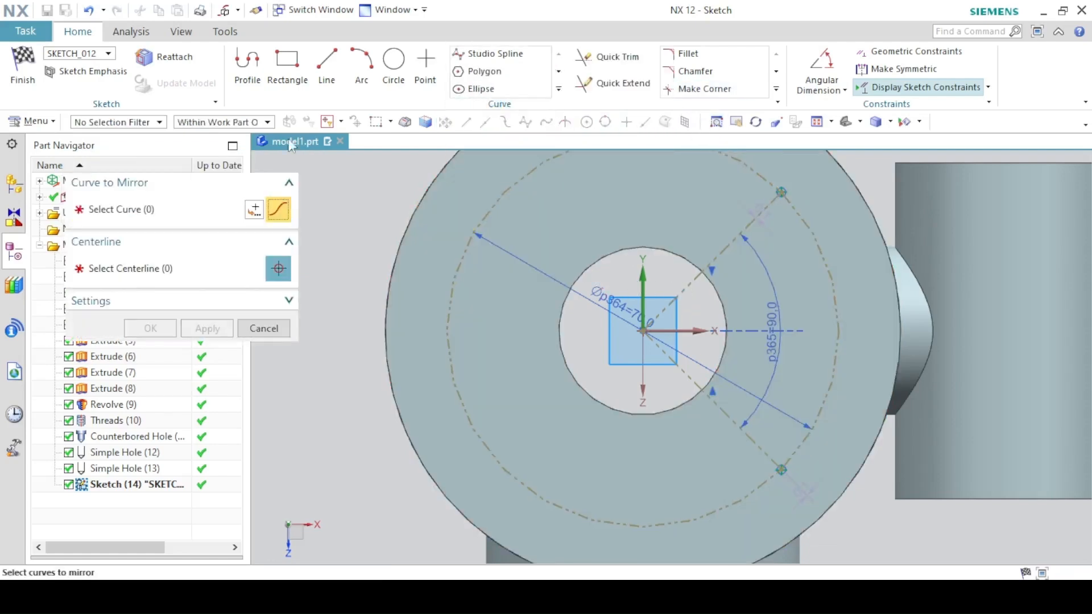
{"action": "left_click", "coordinate": [782, 481]}
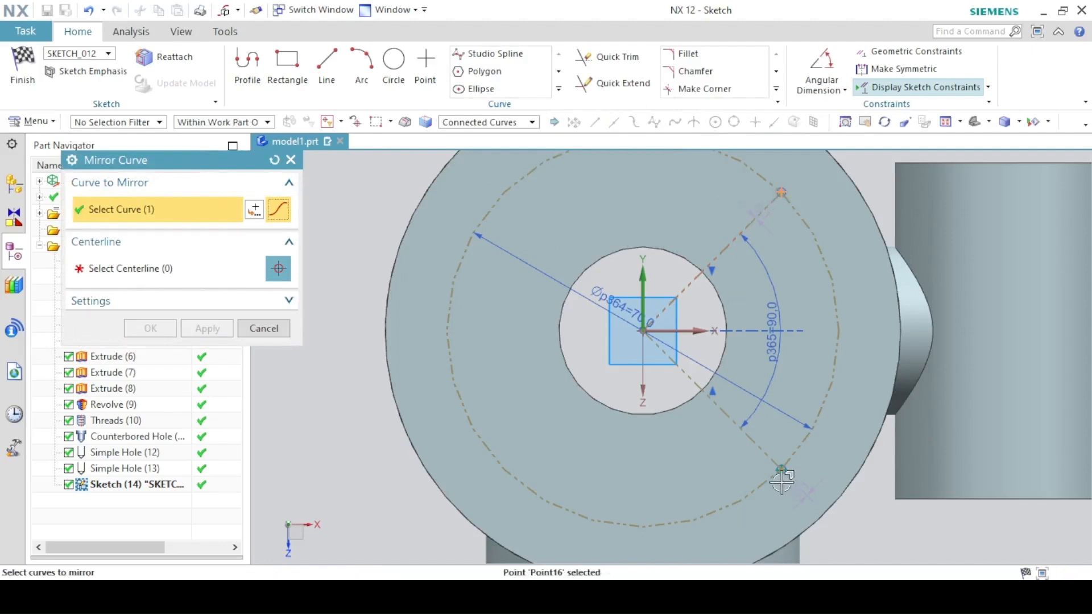
{"action": "left_click", "coordinate": [766, 472]}
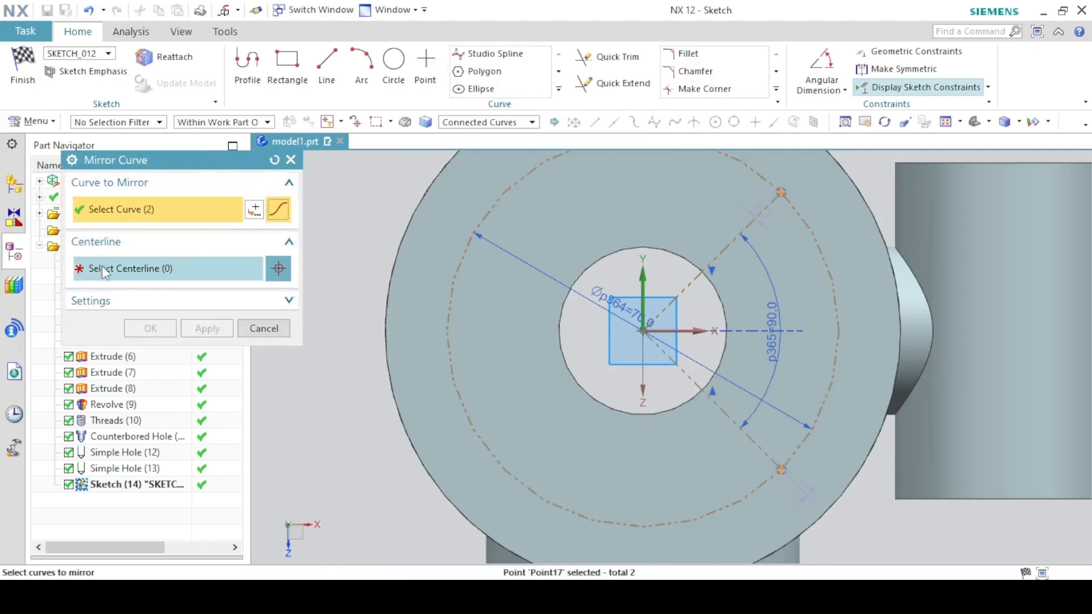
{"action": "left_click", "coordinate": [639, 273]}
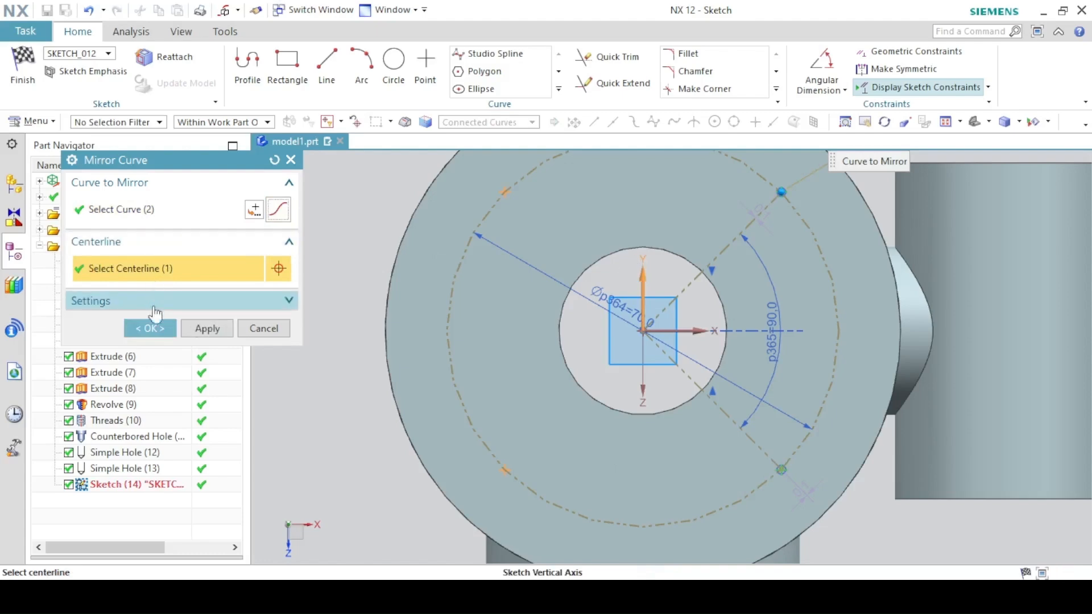
{"action": "left_click", "coordinate": [150, 328]}
- Finish the position sketch and cut the four simple 12 mm flange holes, subtracted with depth limit Until Next
{"action": "left_click", "coordinate": [23, 66]}
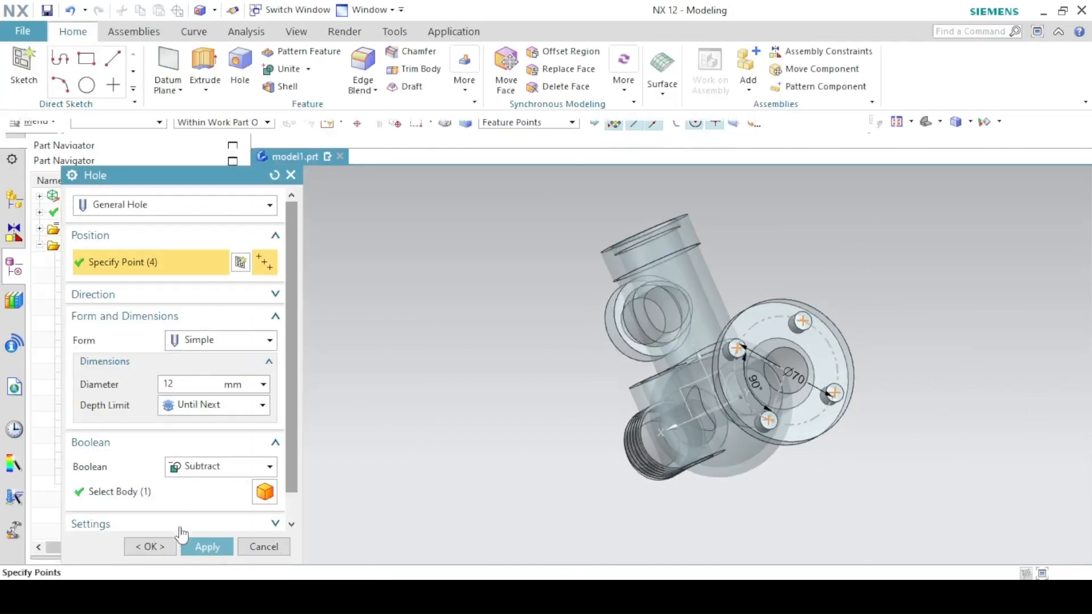
{"action": "left_click", "coordinate": [166, 545]}
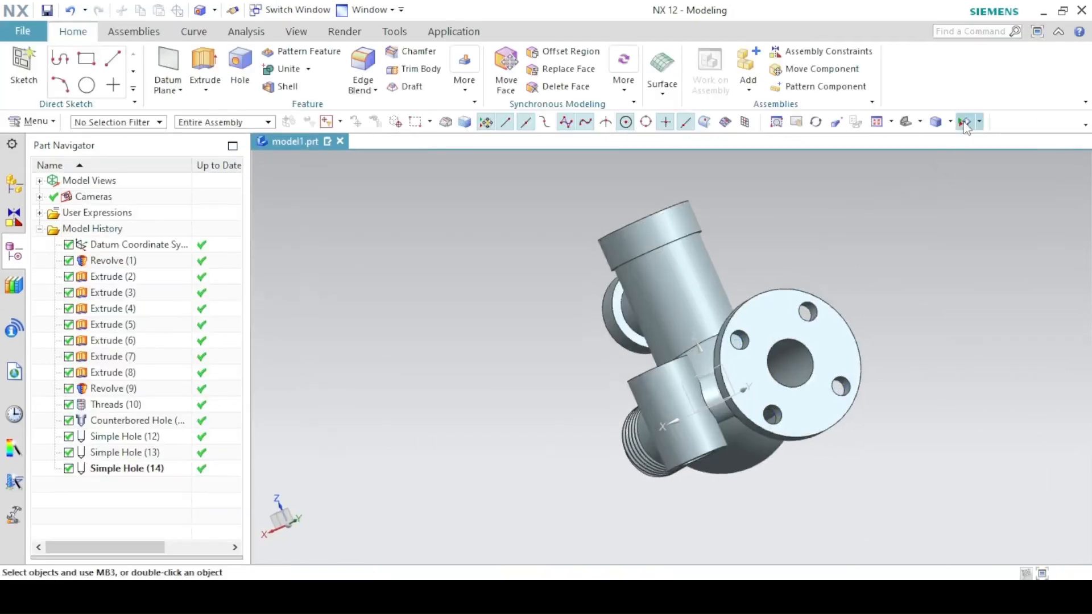
{"action": "left_click", "coordinate": [909, 124]}
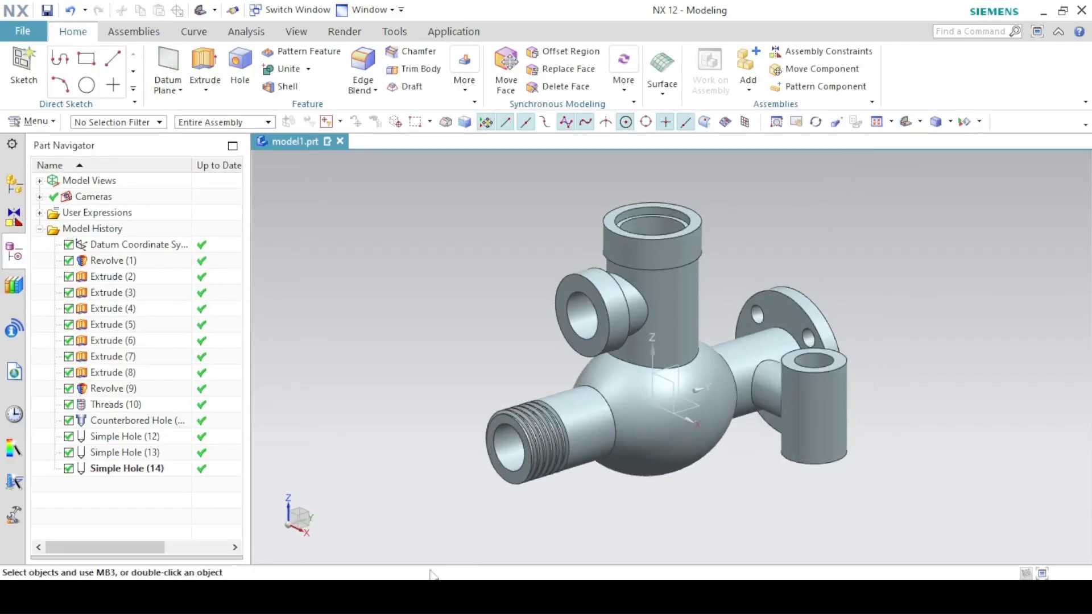
- Check the branch bore in the drawing and start an extrude sketch on the YZ datum plane
{"action": "left_click", "coordinate": [433, 593]}
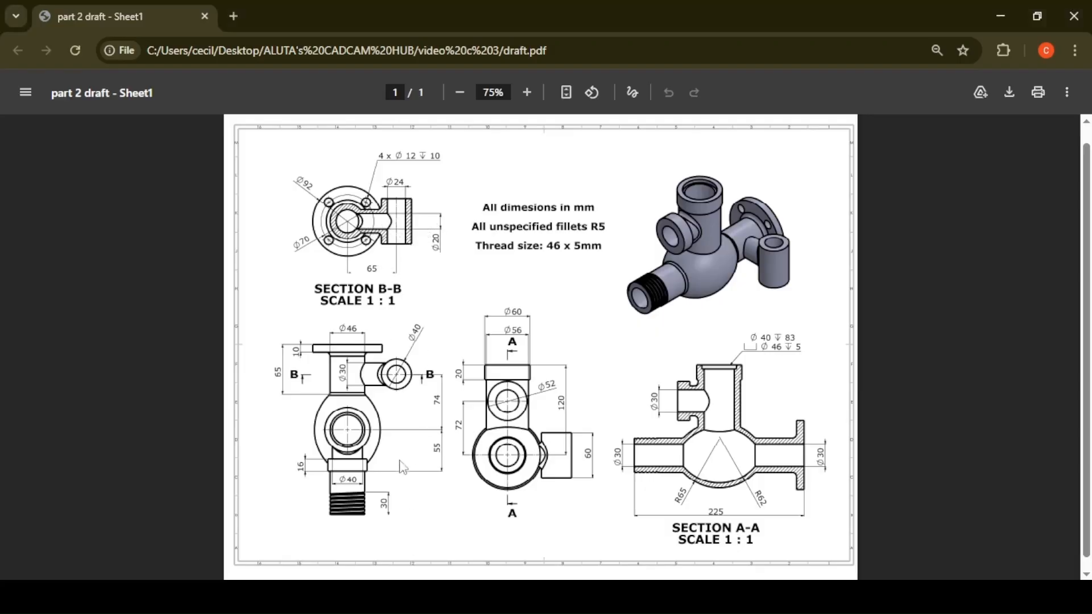
{"action": "left_click", "coordinate": [373, 594]}
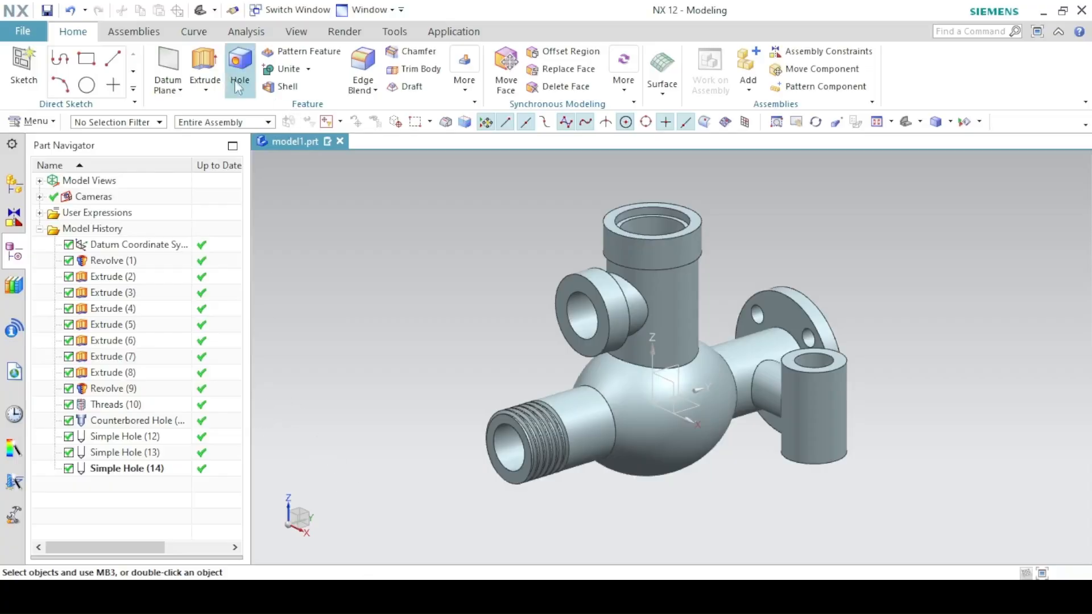
{"action": "left_click", "coordinate": [204, 62]}
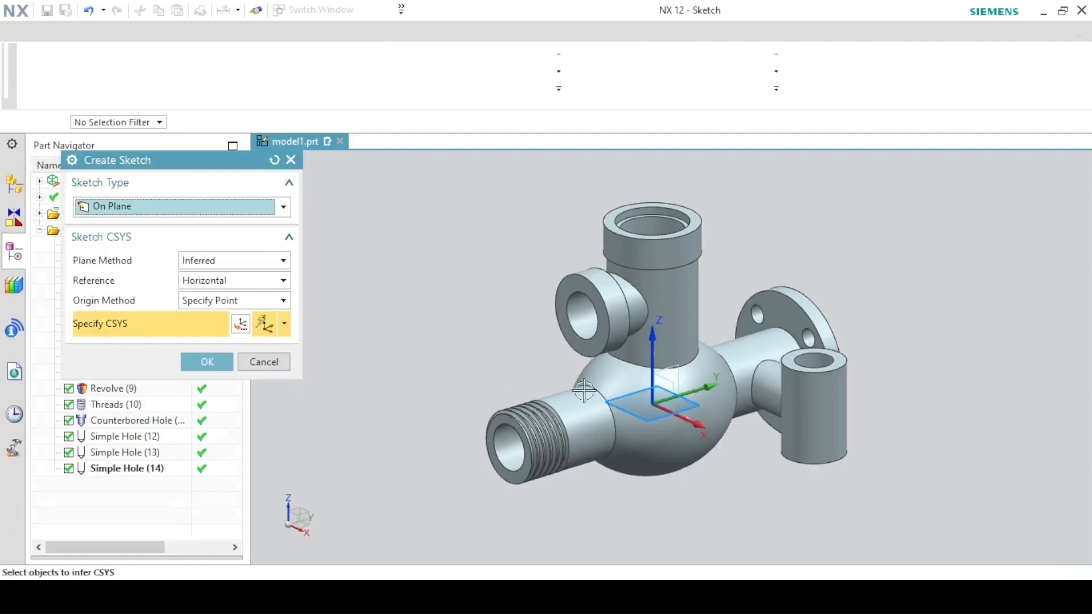
{"action": "left_click", "coordinate": [670, 378]}
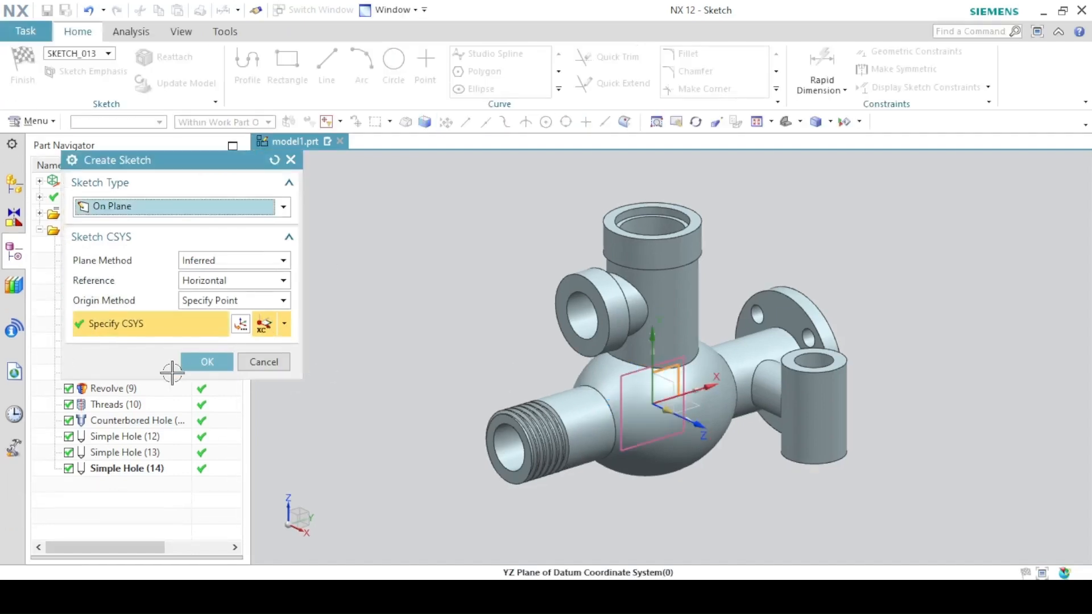
{"action": "left_click", "coordinate": [204, 362]}
- Sketch a 20 mm diameter circle just below the vertical side cylinder
{"action": "left_click", "coordinate": [389, 85]}
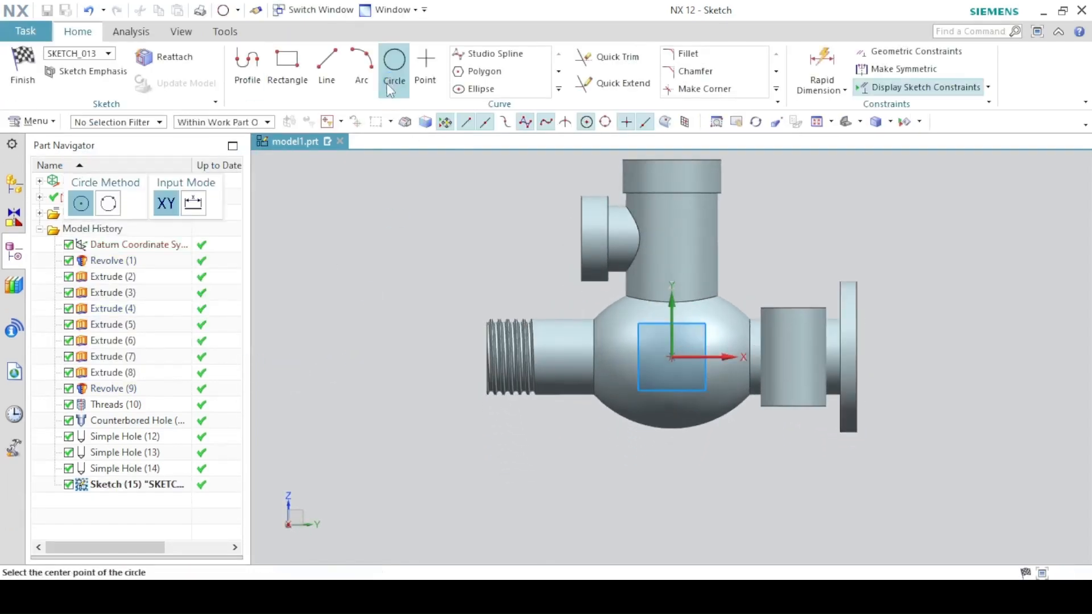
{"action": "left_click", "coordinate": [786, 449]}
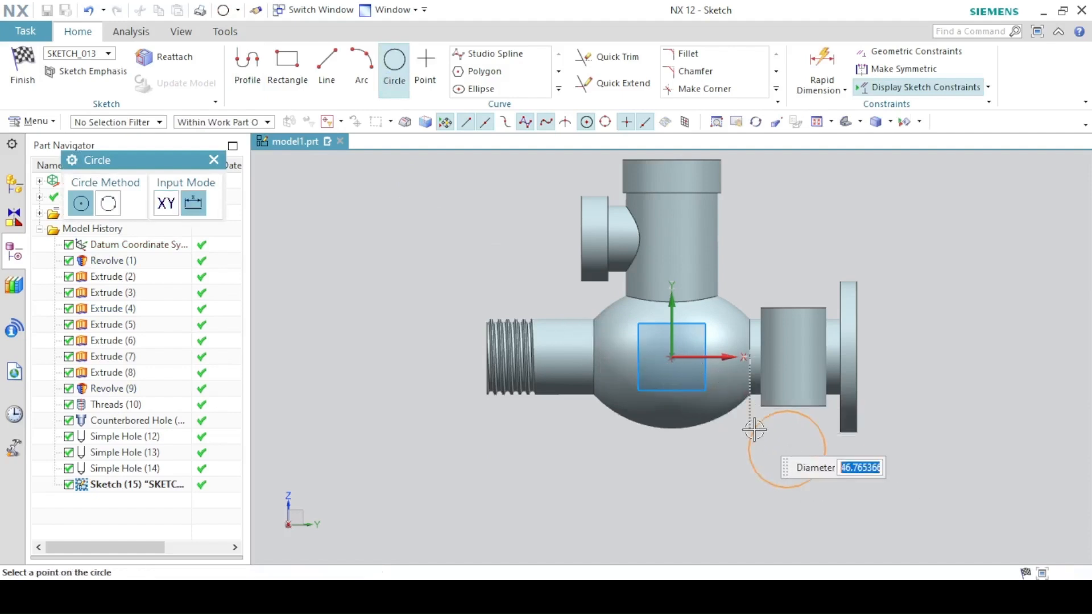
{"action": "key", "text": "Return"}
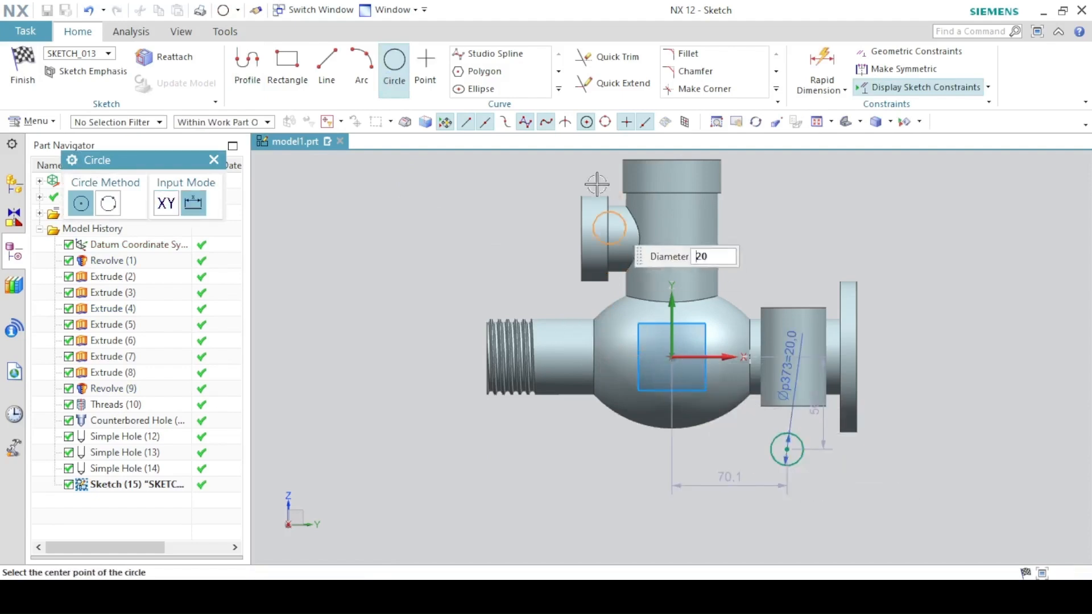
{"action": "key", "text": "Escape"}
- Check the branch position in the drawing and dimension the circle's centre 74 mm horizontally from the sketch origin
{"action": "left_click", "coordinate": [399, 596]}
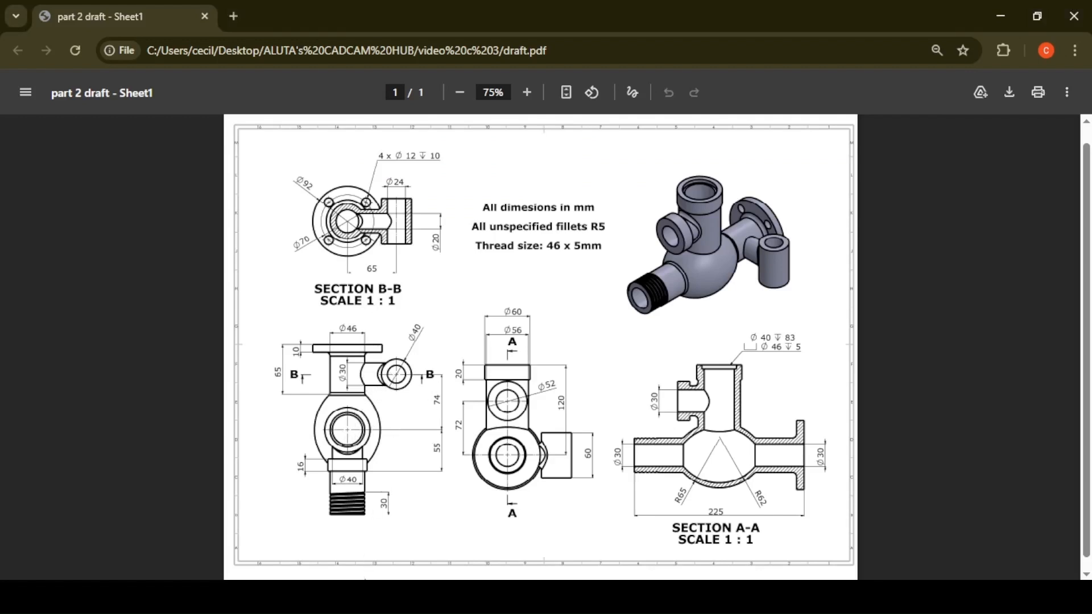
{"action": "left_click", "coordinate": [363, 596]}
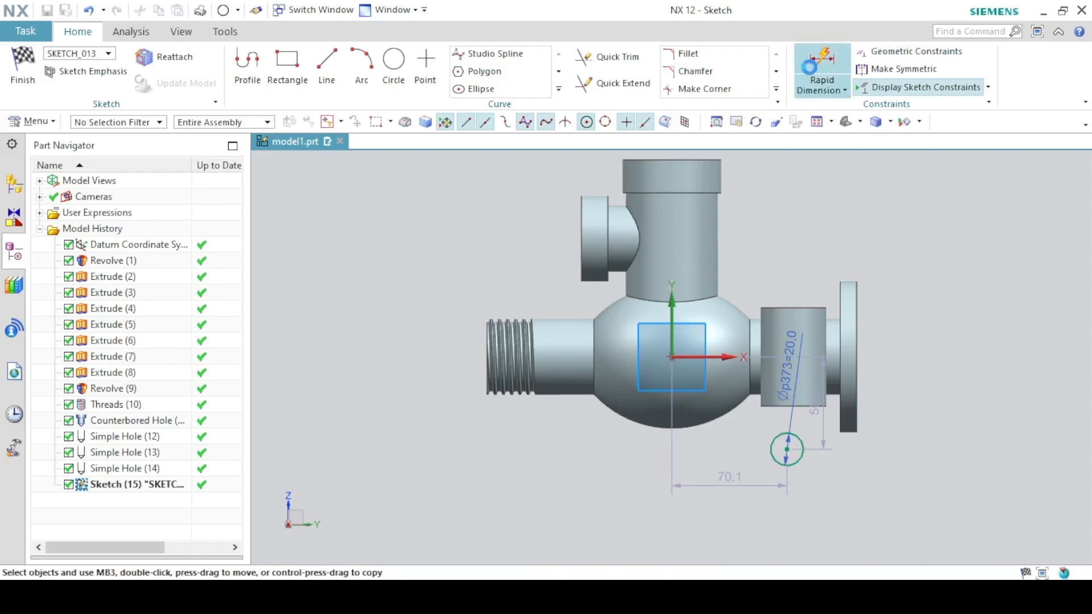
{"action": "left_click", "coordinate": [813, 70]}
{"action": "left_click", "coordinate": [787, 451]}
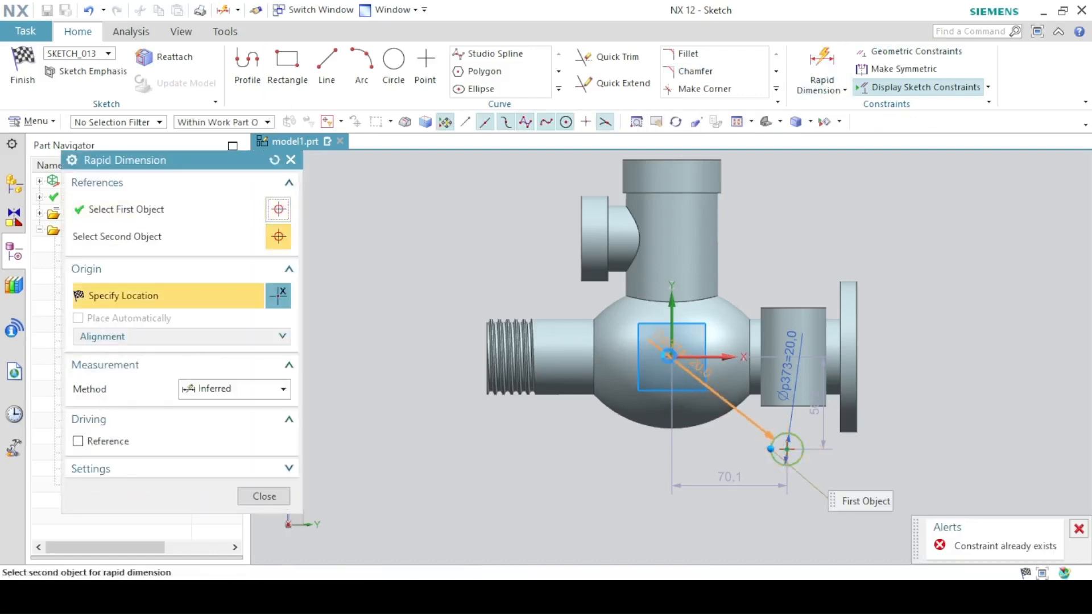
{"action": "left_click", "coordinate": [668, 356]}
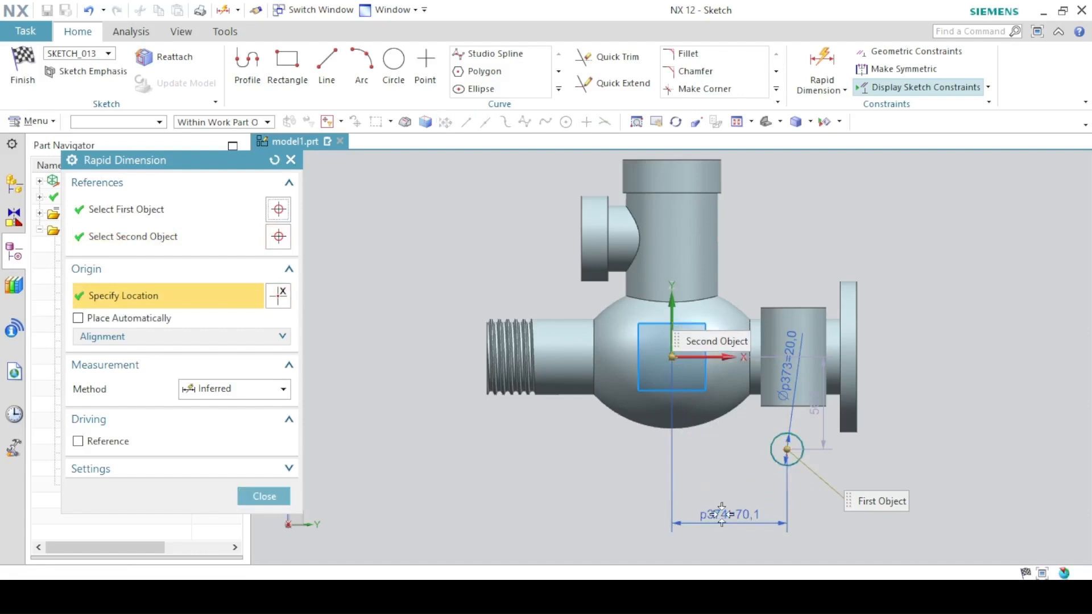
{"action": "left_click", "coordinate": [721, 514]}
{"action": "type", "text": "74"}
{"action": "key", "text": "Return"}
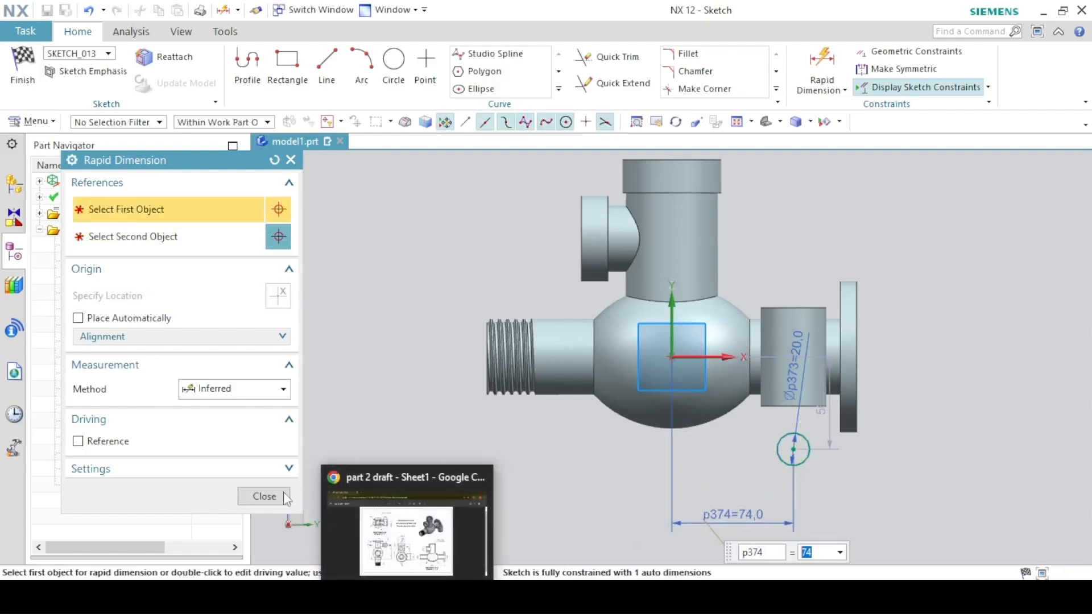
{"action": "left_click", "coordinate": [264, 496]}
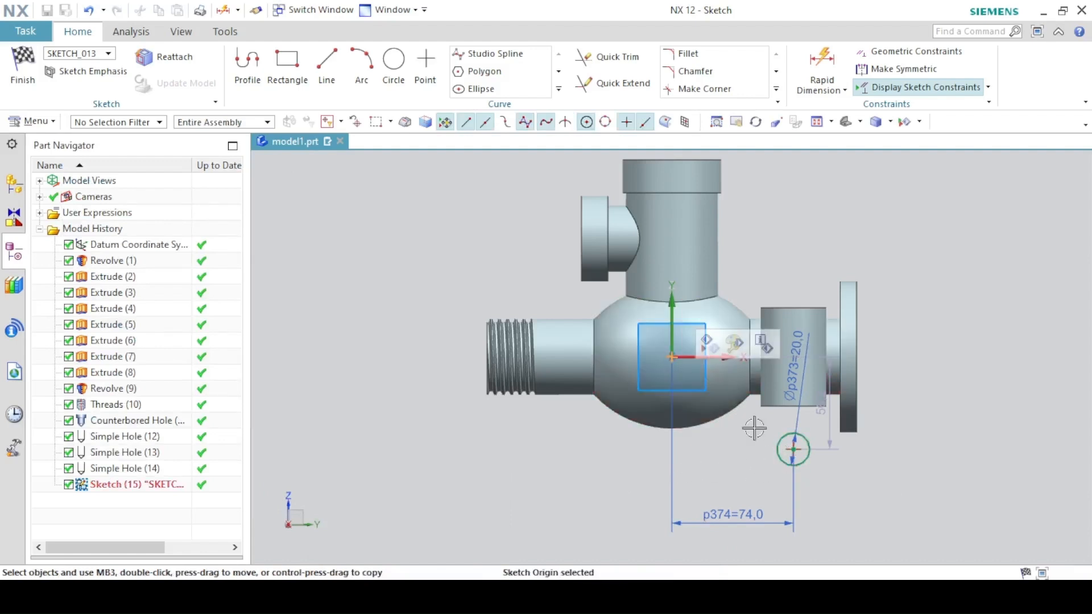
- Align the 20 mm circle's centre horizontally with the sketch origin and finish the sketch
{"action": "left_click", "coordinate": [792, 451]}
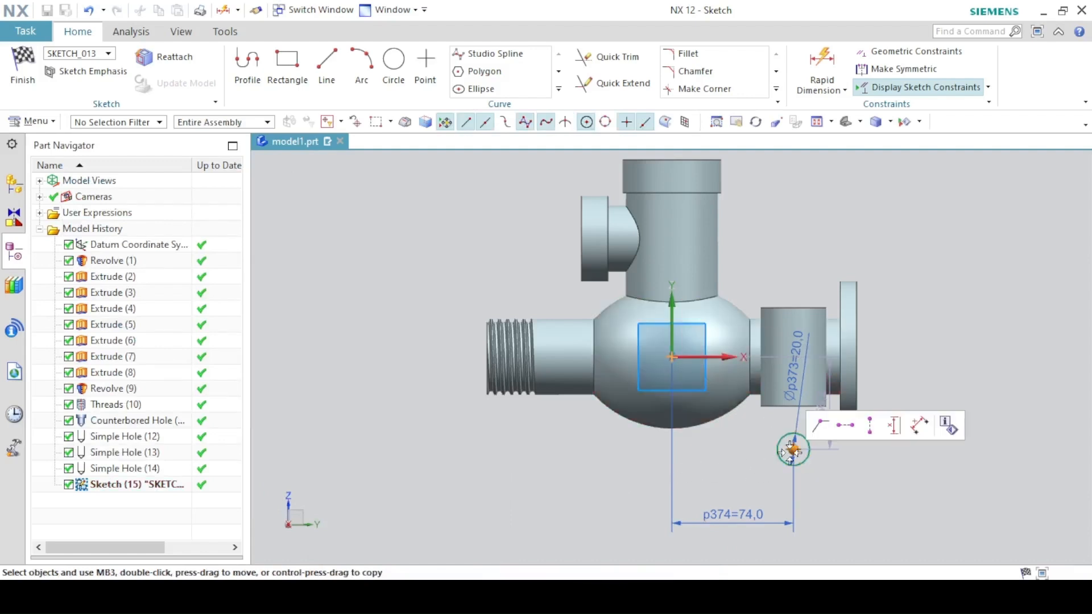
{"action": "left_click", "coordinate": [839, 427]}
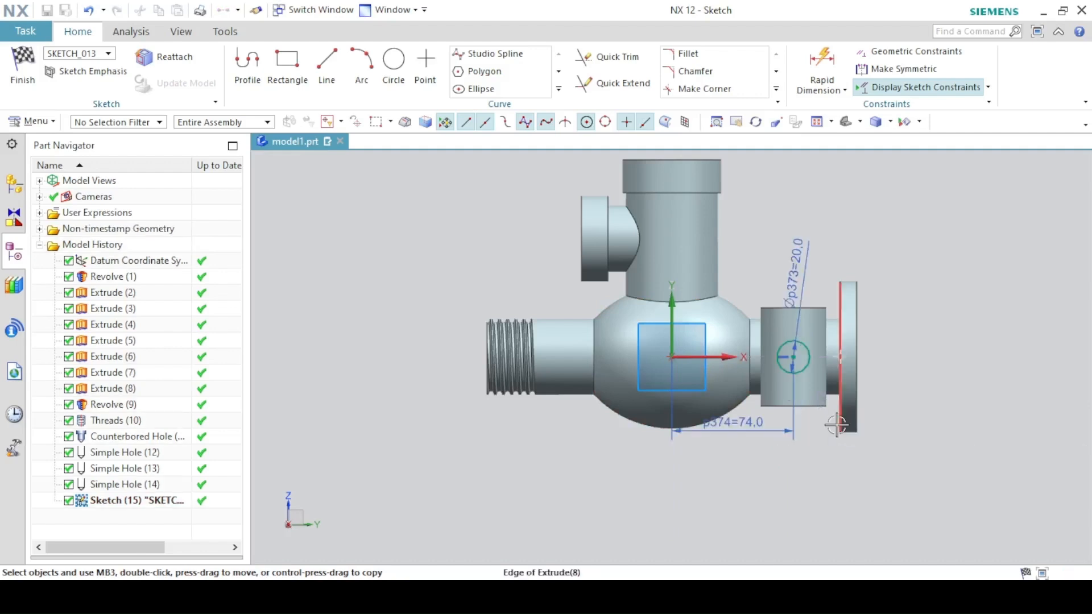
{"action": "left_click", "coordinate": [14, 80]}
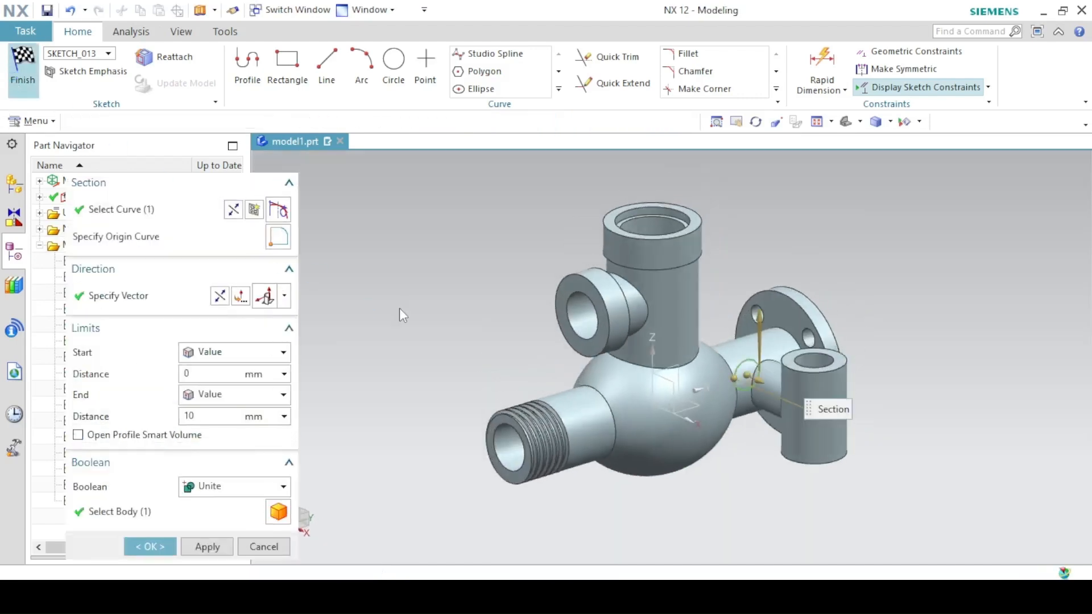
- Extrude the circle as a Subtract cut with its end limit Until Extended at the vertical side cylinder's bore face
{"action": "middle_click_drag", "start_coordinate": [775, 222], "coordinate": [775, 273]}
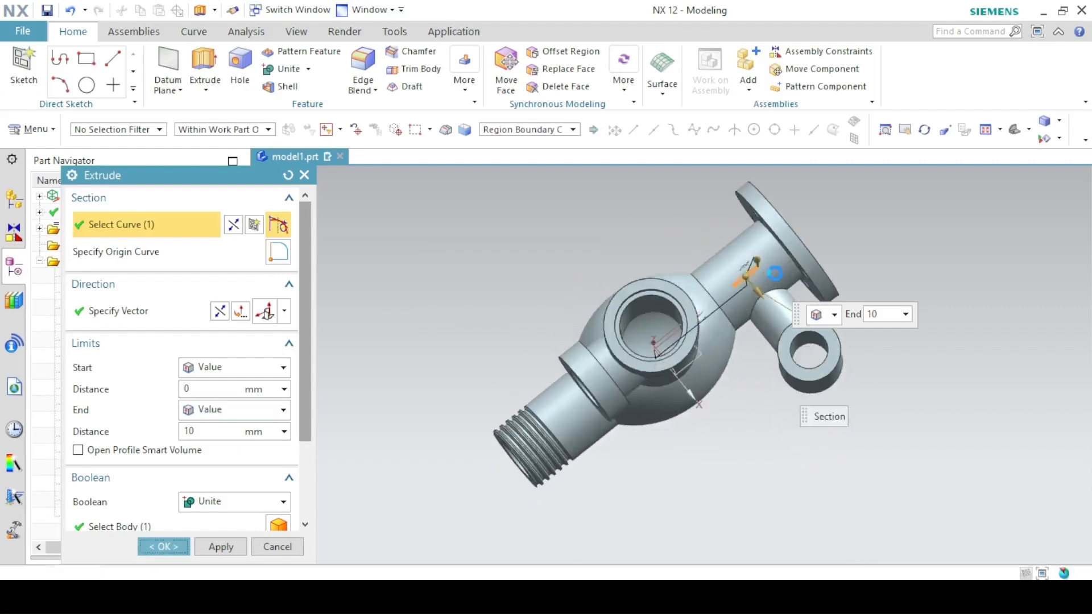
{"action": "left_click", "coordinate": [545, 318]}
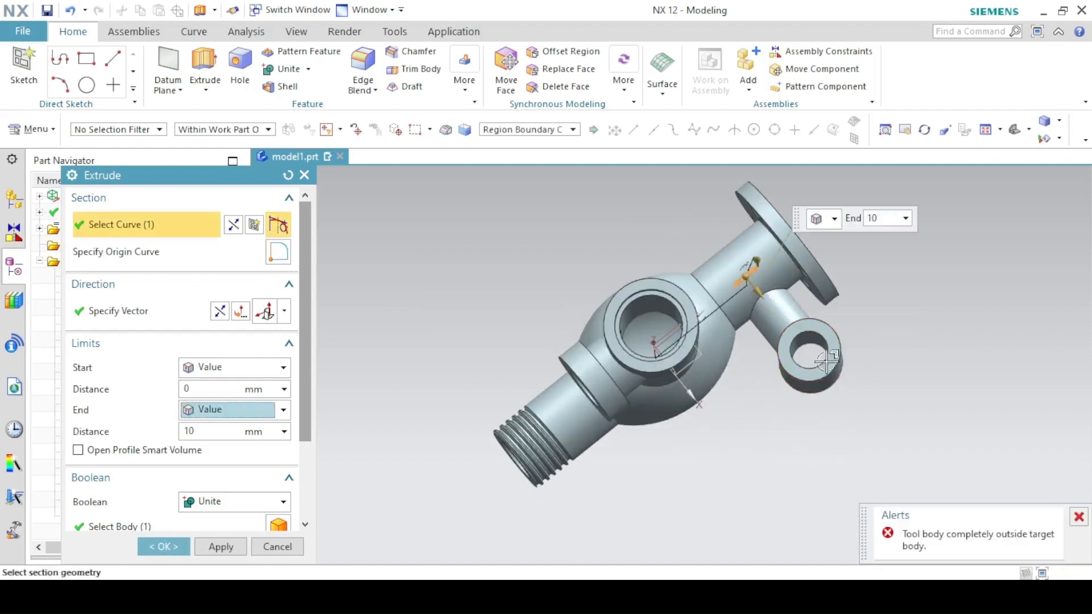
{"action": "left_click", "coordinate": [220, 410]}
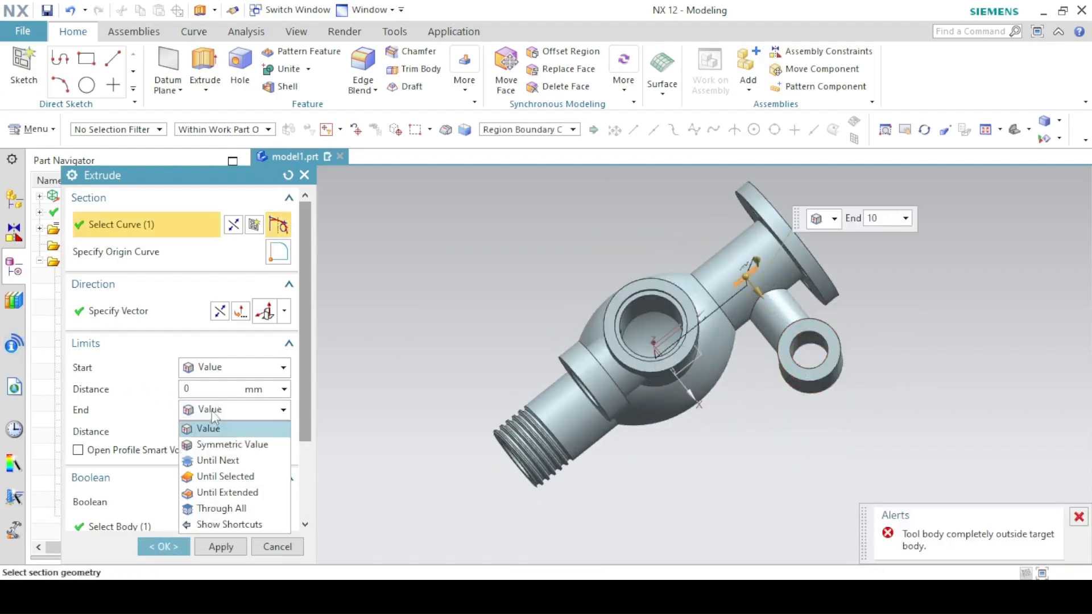
{"action": "left_click", "coordinate": [216, 493]}
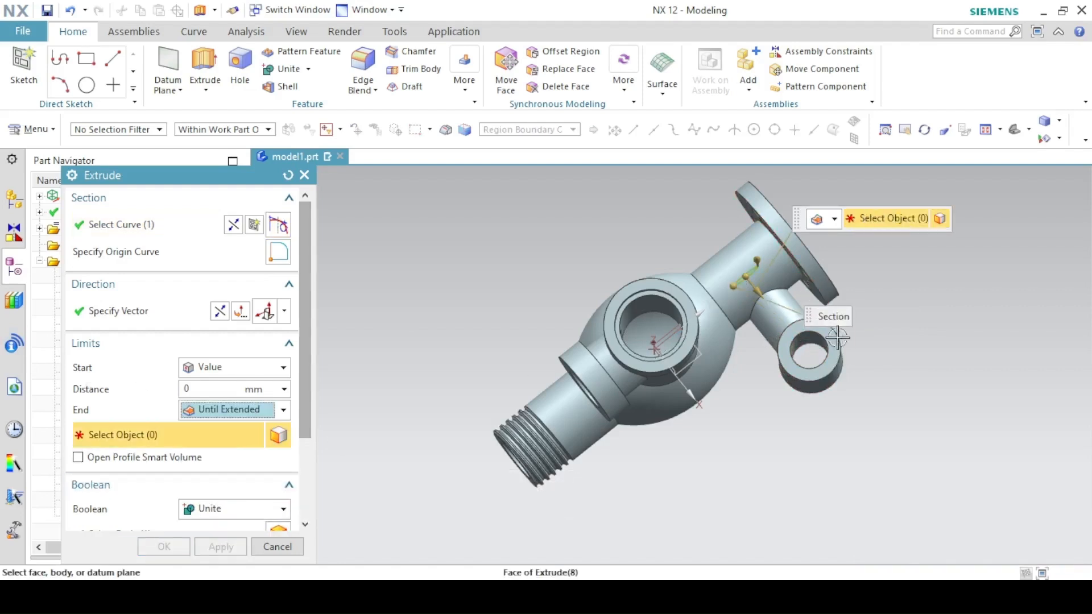
{"action": "left_click", "coordinate": [794, 339]}
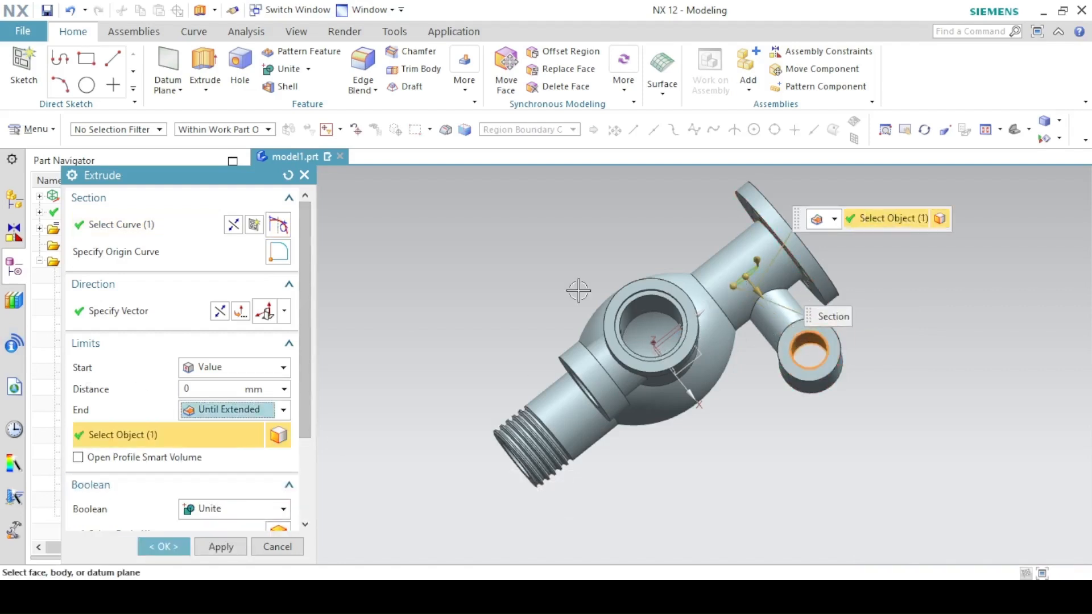
{"action": "left_click", "coordinate": [222, 509]}
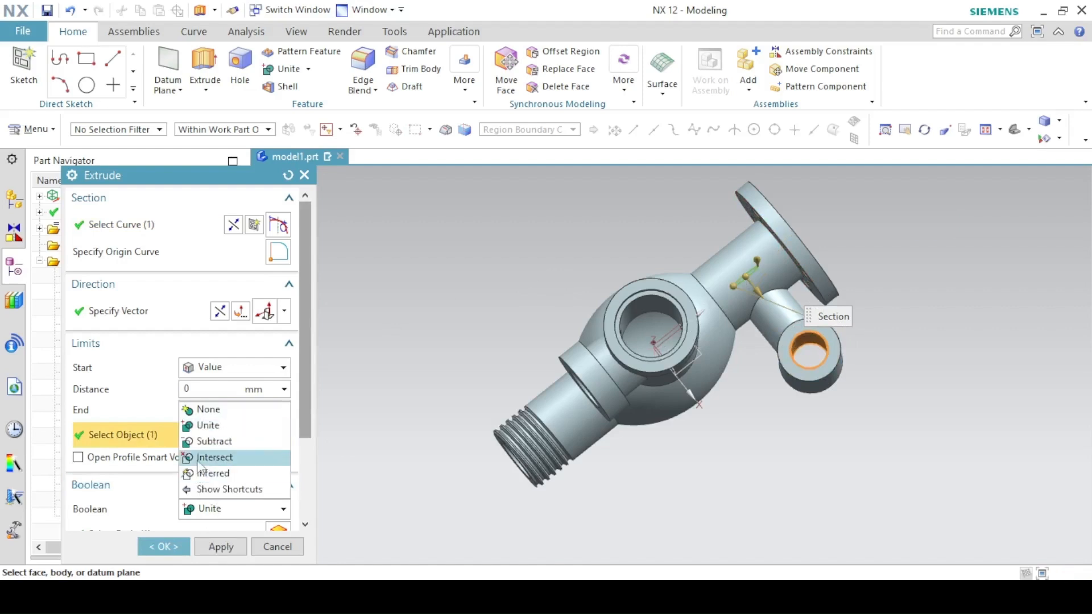
{"action": "left_click", "coordinate": [199, 443]}
{"action": "left_click", "coordinate": [156, 546]}
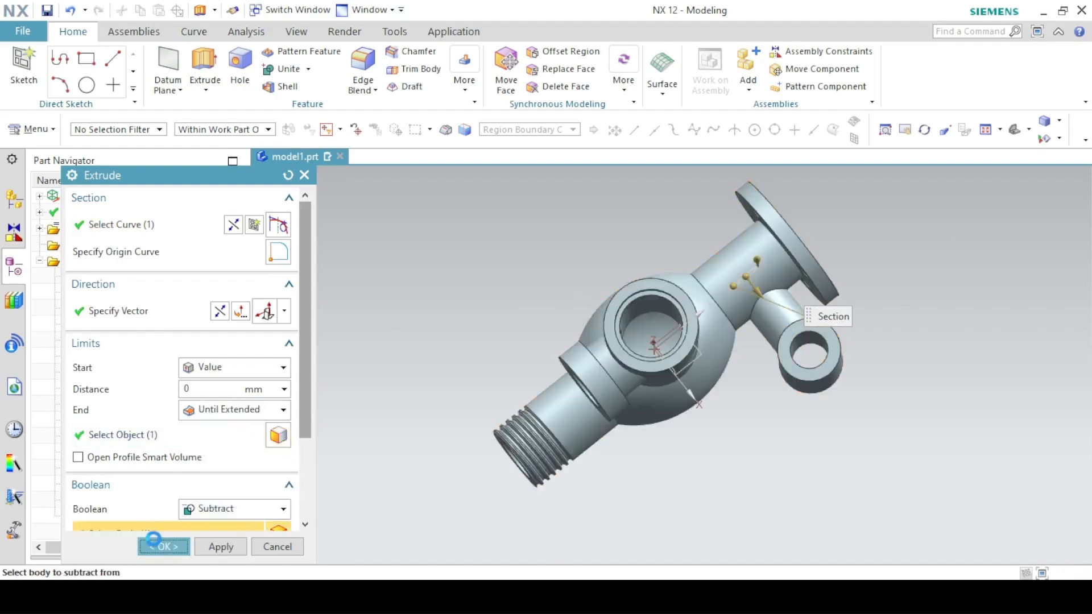
{"action": "left_click", "coordinate": [905, 123]}
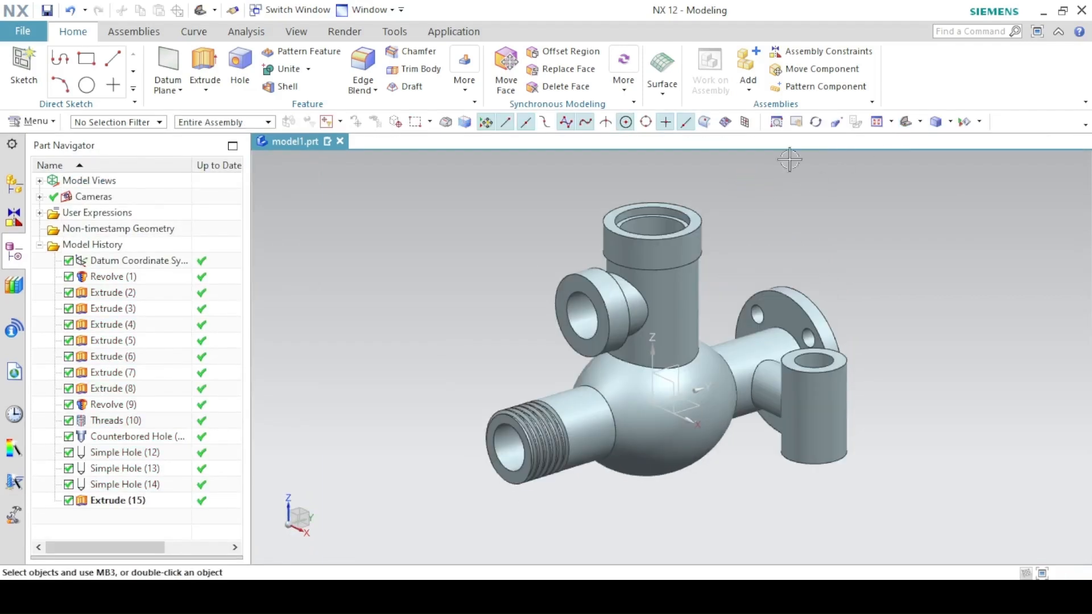
- Check the fillet radius in the drawing and select the sphere's junctions with both horizontal pipes and the vertical neck for a 5 mm edge blend
{"action": "left_click", "coordinate": [422, 596]}
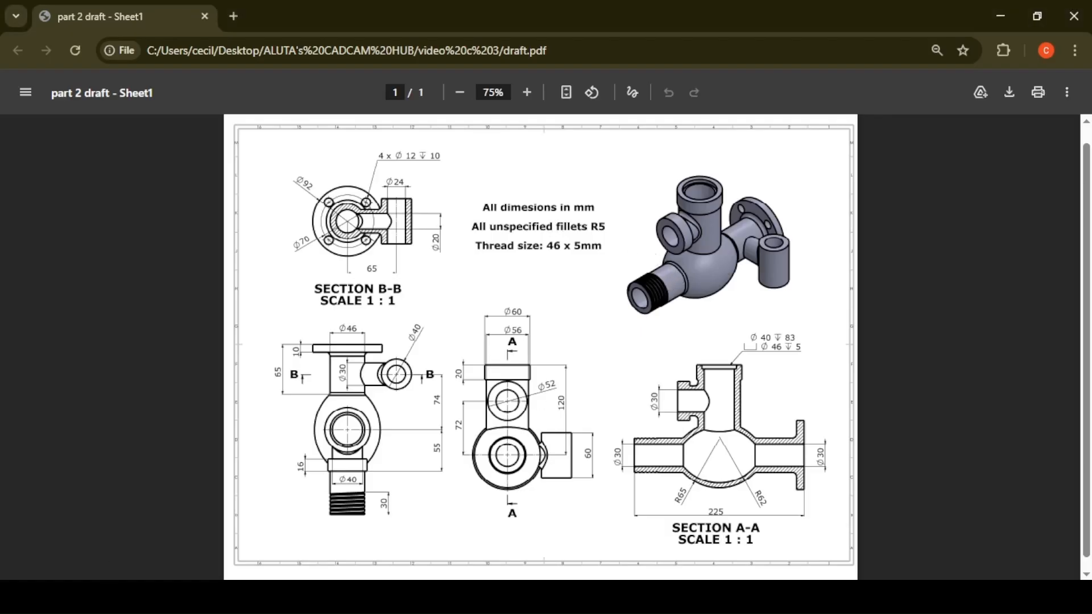
{"action": "left_click", "coordinate": [422, 595]}
{"action": "left_click", "coordinate": [362, 63]}
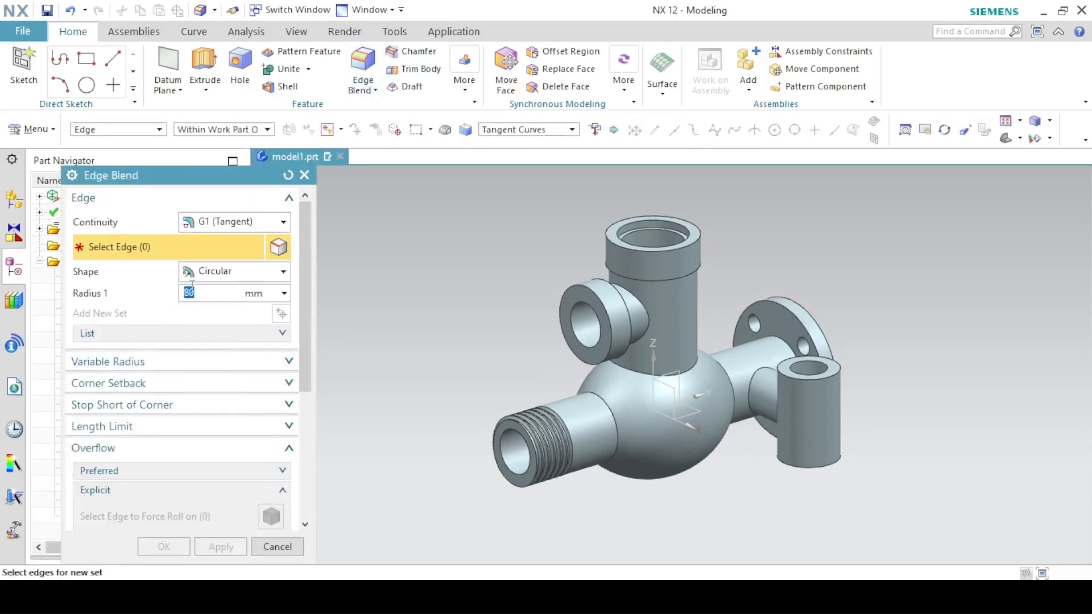
{"action": "left_click", "coordinate": [595, 393]}
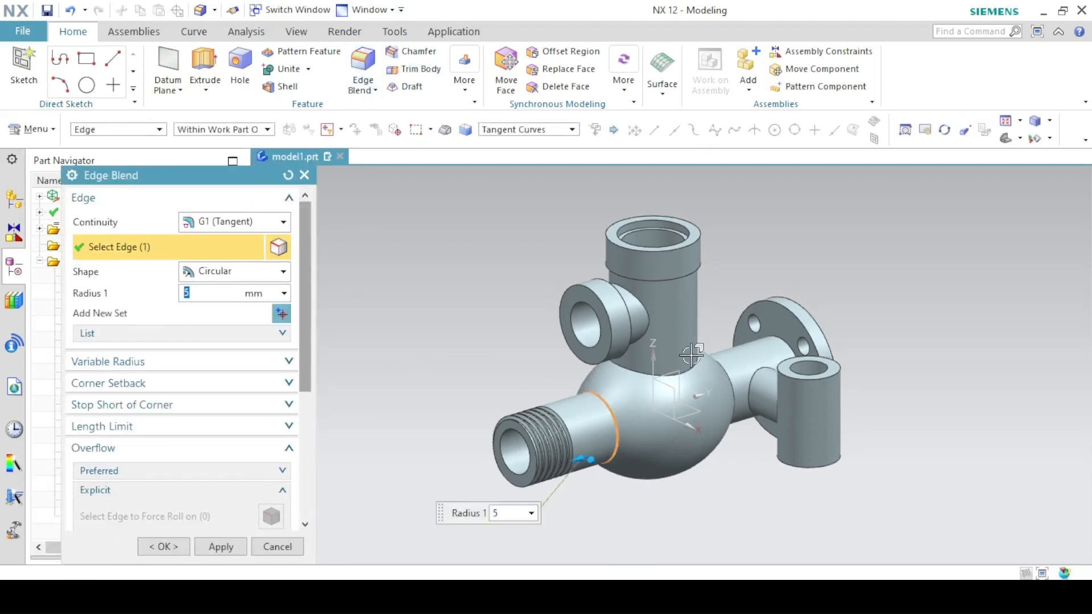
{"action": "middle_click_drag", "start_coordinate": [610, 380], "coordinate": [577, 370]}
{"action": "middle_click", "coordinate": [665, 366]}
{"action": "left_click", "coordinate": [753, 372]}
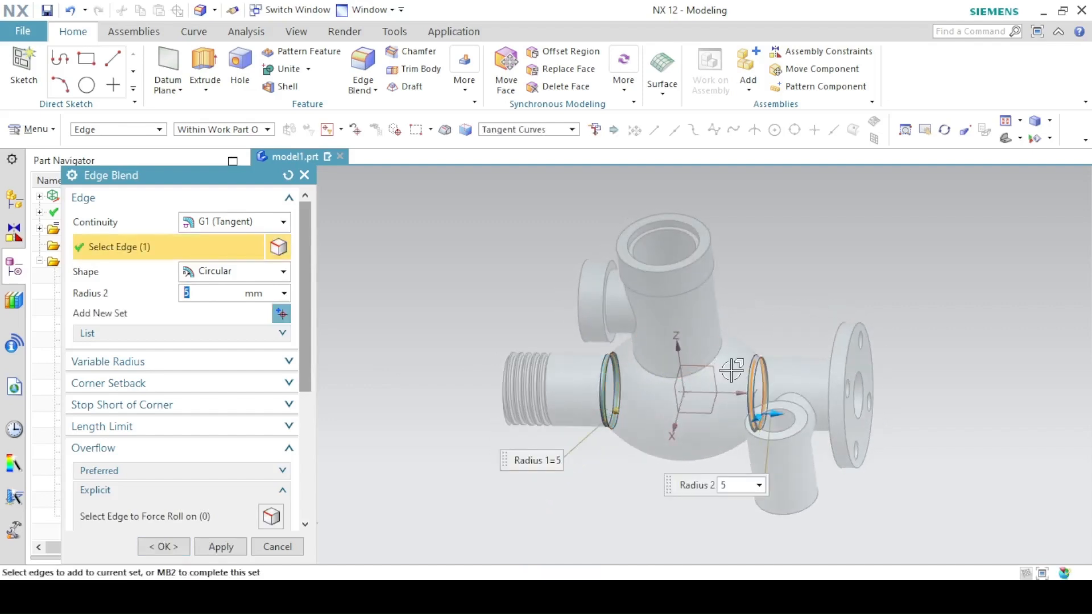
{"action": "middle_click_drag", "start_coordinate": [723, 315], "coordinate": [705, 248]}
{"action": "left_click", "coordinate": [701, 362]}
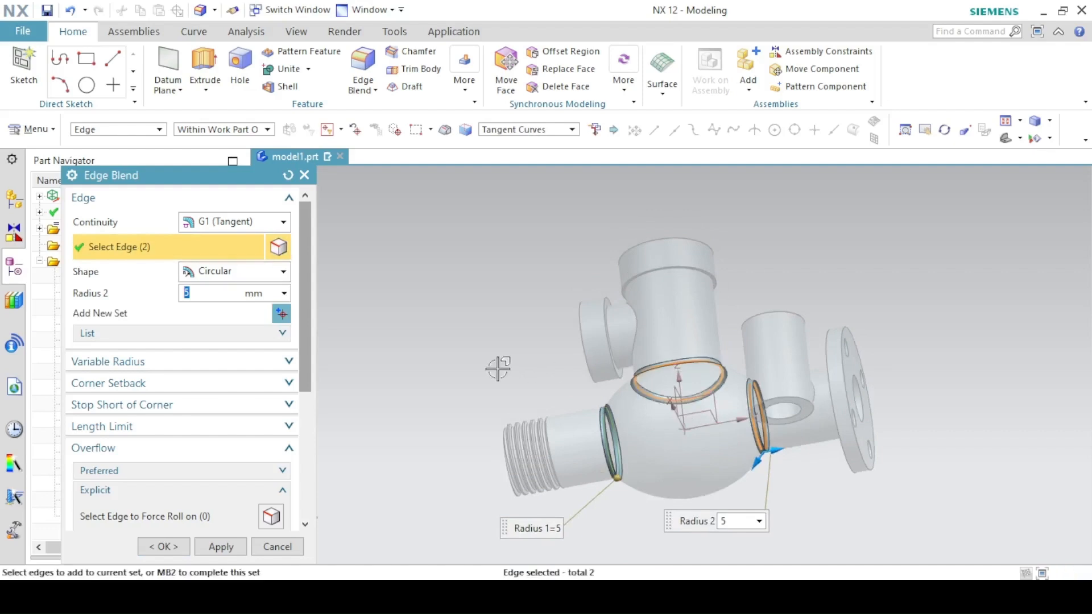
- Add the flange, side branch and upper side port junction edges to the 5 mm edge blend and create it
{"action": "middle_click_drag", "start_coordinate": [497, 371], "coordinate": [773, 336]}
{"action": "left_click", "coordinate": [704, 340]}
{"action": "middle_click", "coordinate": [665, 309]}
{"action": "double_click", "coordinate": [702, 343]}
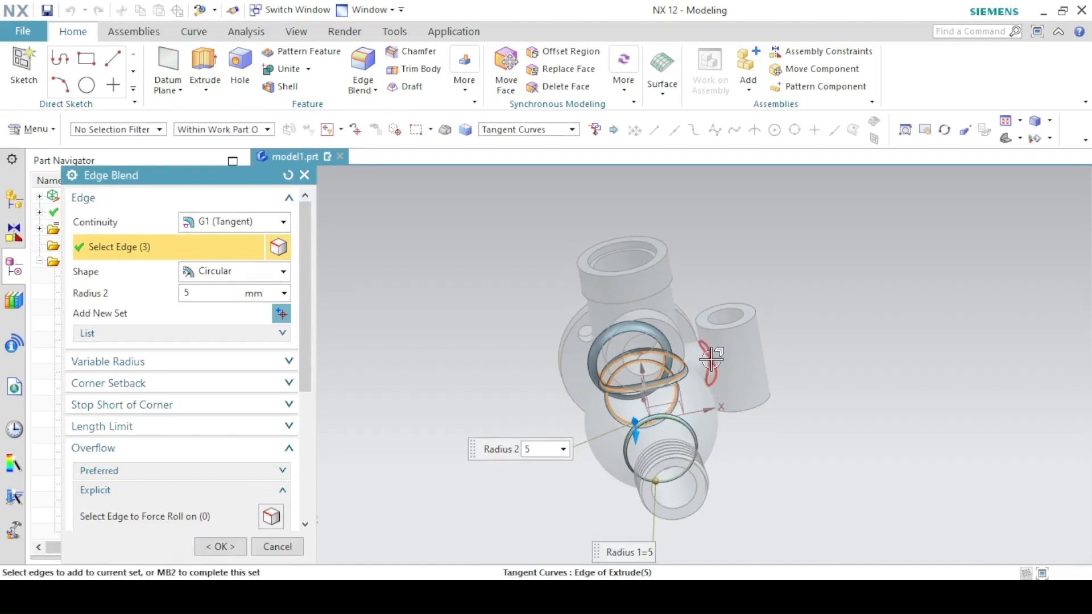
{"action": "left_click", "coordinate": [709, 361]}
{"action": "middle_click_drag", "start_coordinate": [804, 268], "coordinate": [597, 341]}
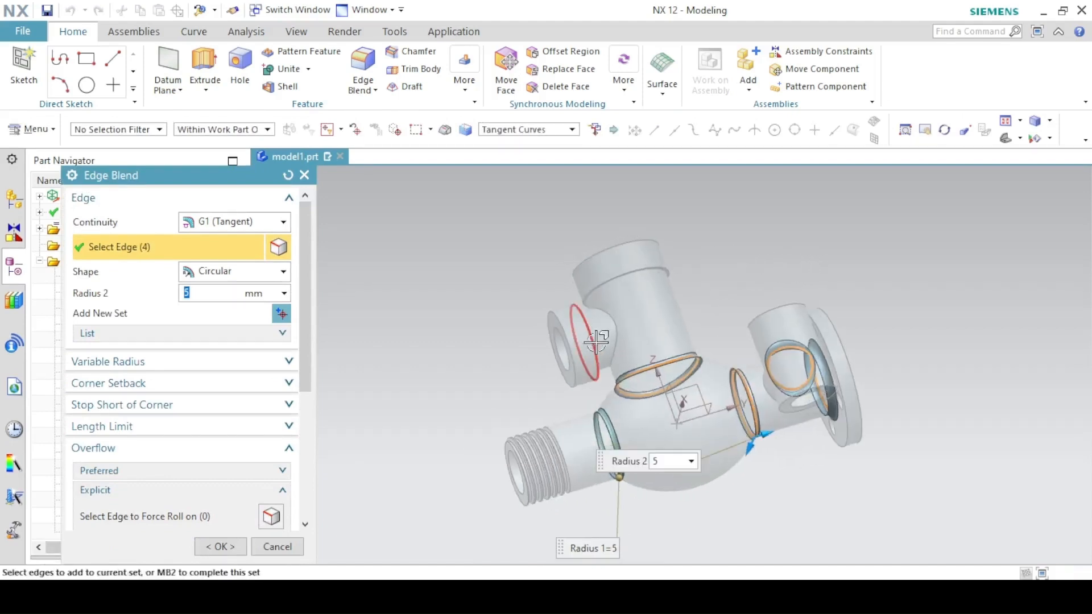
{"action": "left_click", "coordinate": [594, 341]}
{"action": "left_click", "coordinate": [220, 546]}
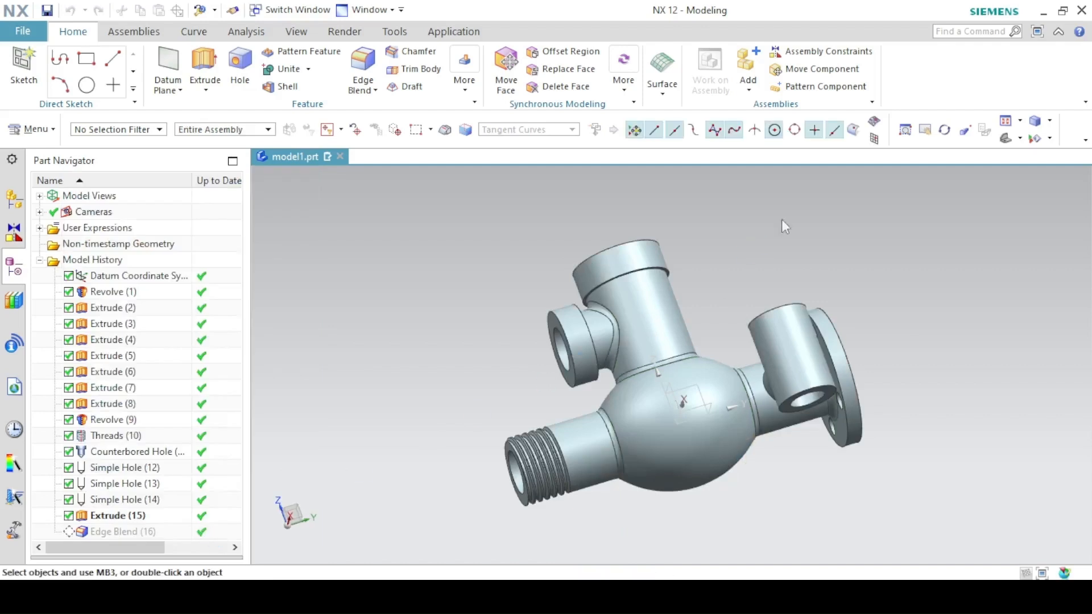
{"action": "left_click", "coordinate": [905, 124]}
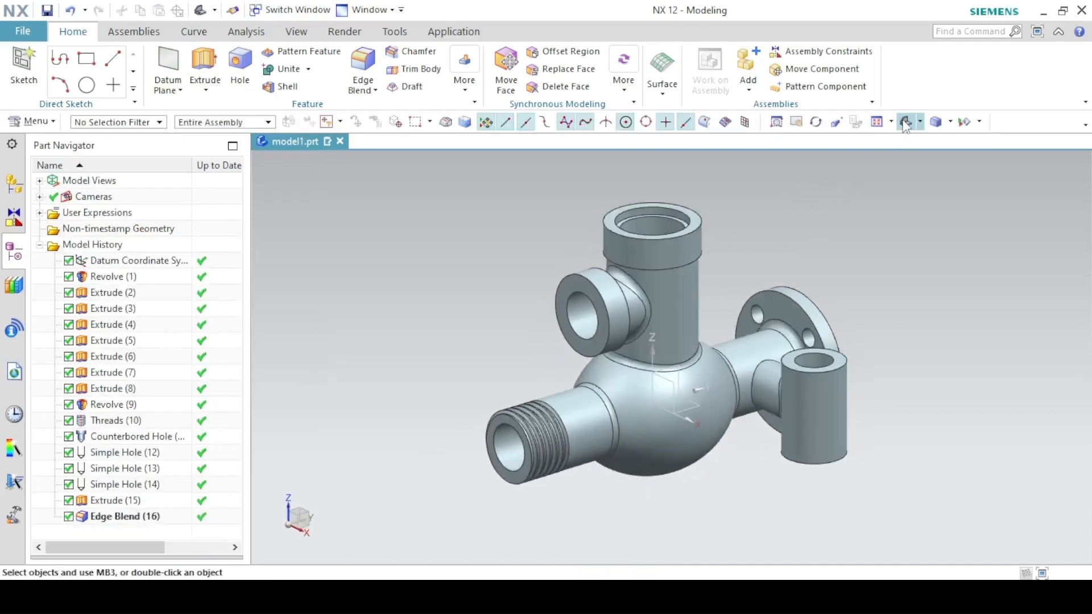
- Section the model with one plane normal to the X axis, offset to 8.5 mm
{"action": "left_click", "coordinate": [296, 31]}
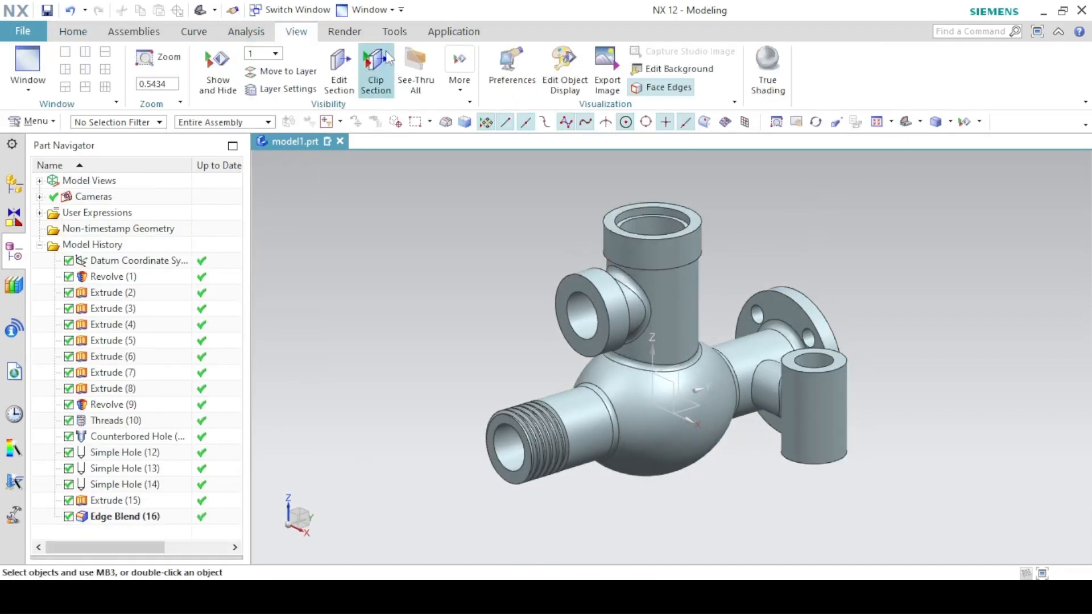
{"action": "left_click", "coordinate": [337, 65]}
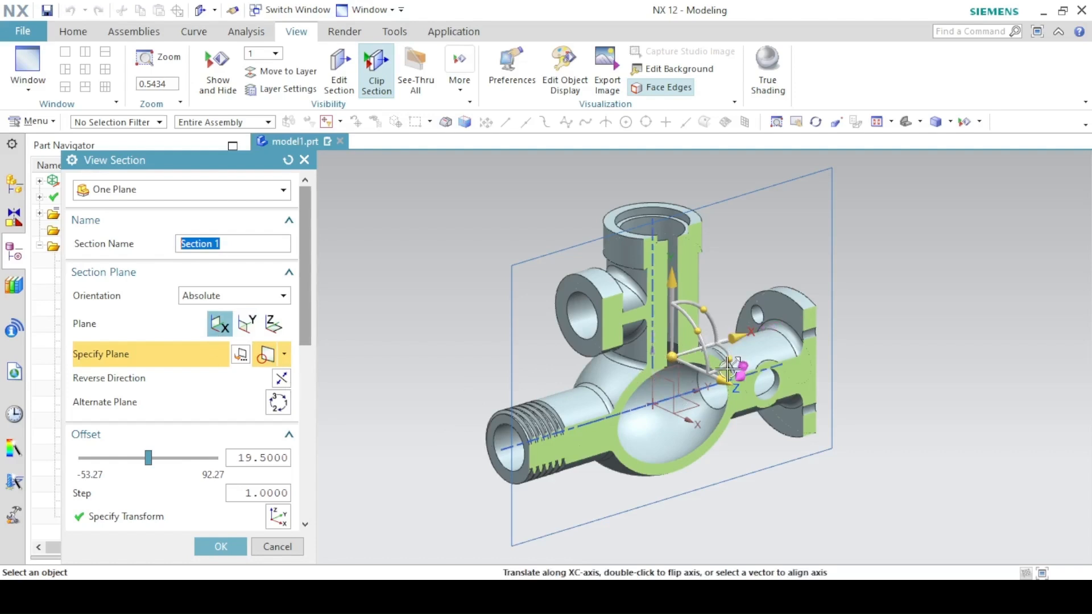
{"action": "left_click_drag", "start_coordinate": [722, 380], "coordinate": [698, 375]}
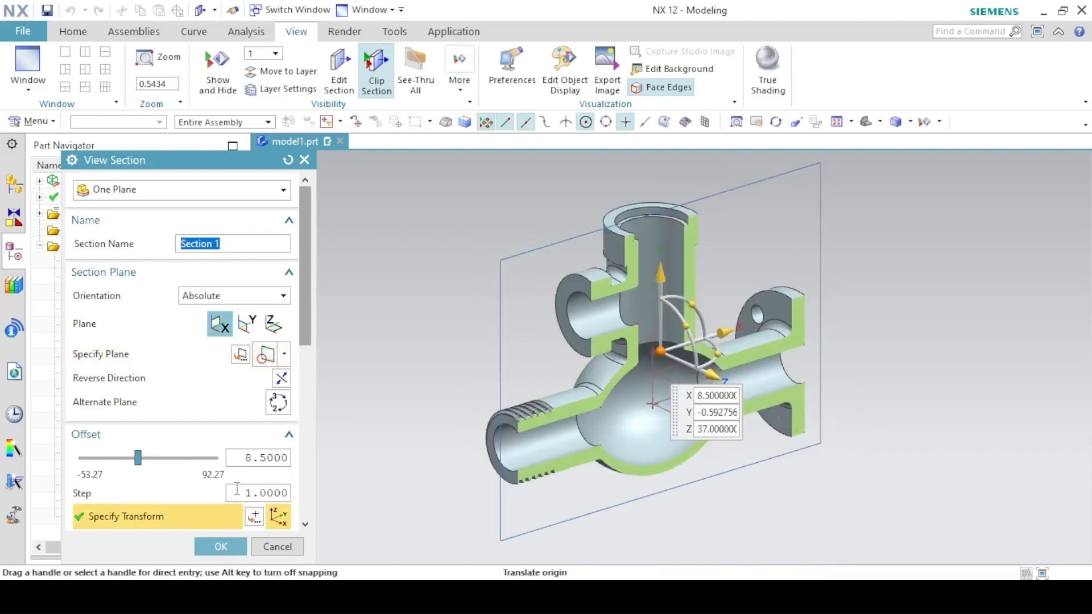
{"action": "left_click", "coordinate": [221, 546]}
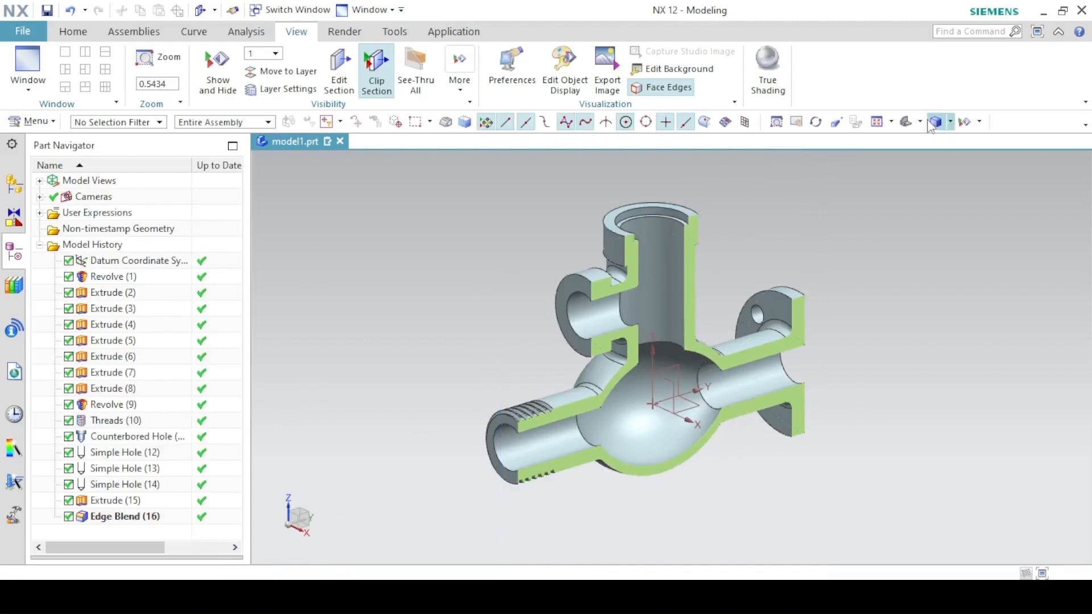
- View the section squarely in the YZ plane, compare it with the drawing and turn off section clipping
{"action": "left_click", "coordinate": [919, 122]}
{"action": "left_click", "coordinate": [936, 168]}
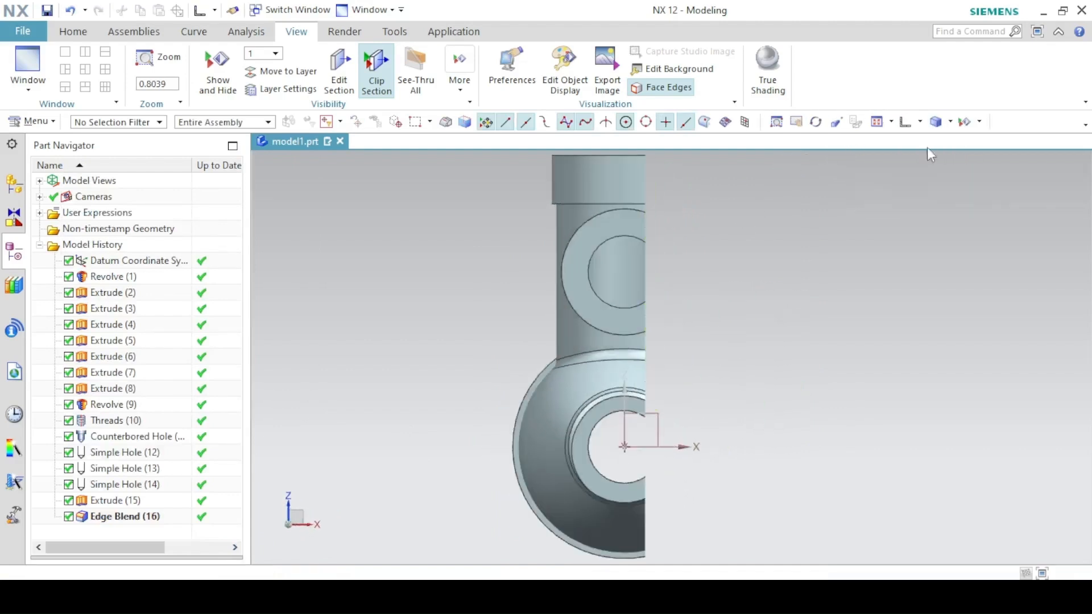
{"action": "left_click", "coordinate": [919, 121]}
{"action": "left_click", "coordinate": [958, 169]}
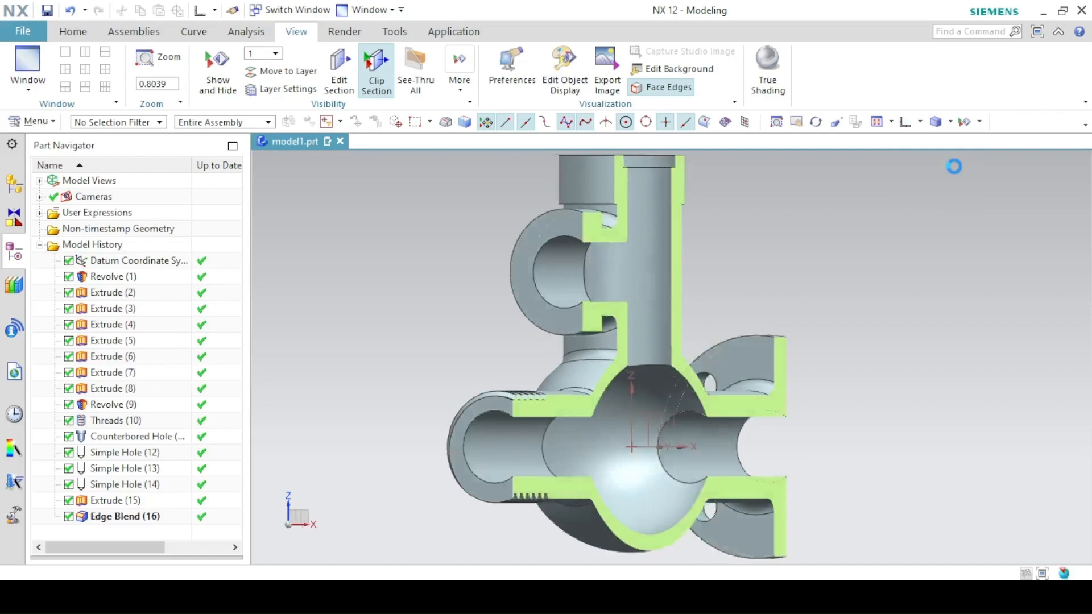
{"action": "left_click", "coordinate": [410, 594]}
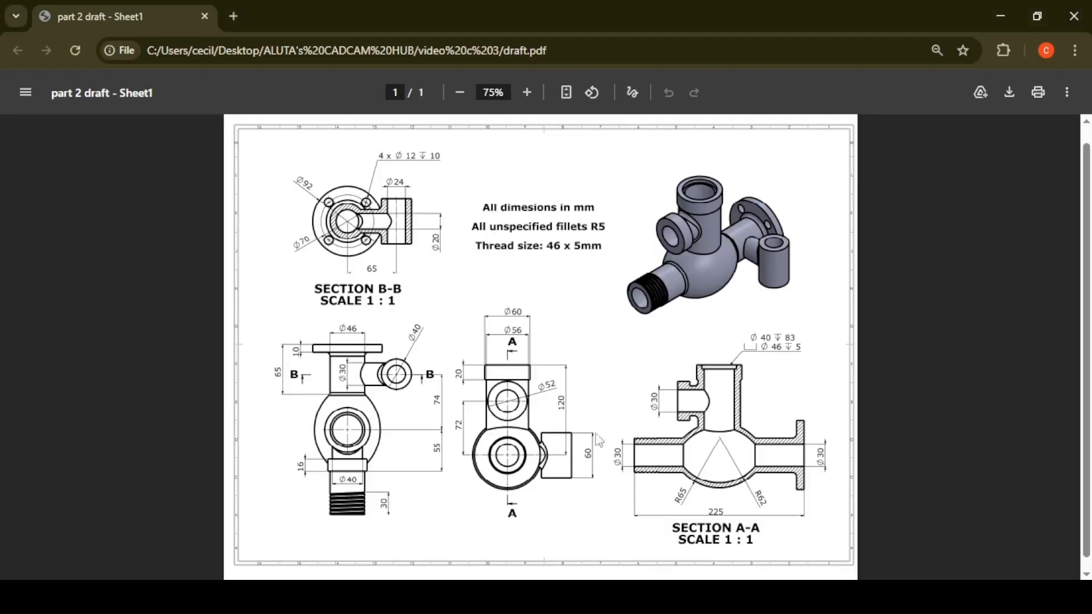
{"action": "left_click", "coordinate": [455, 595]}
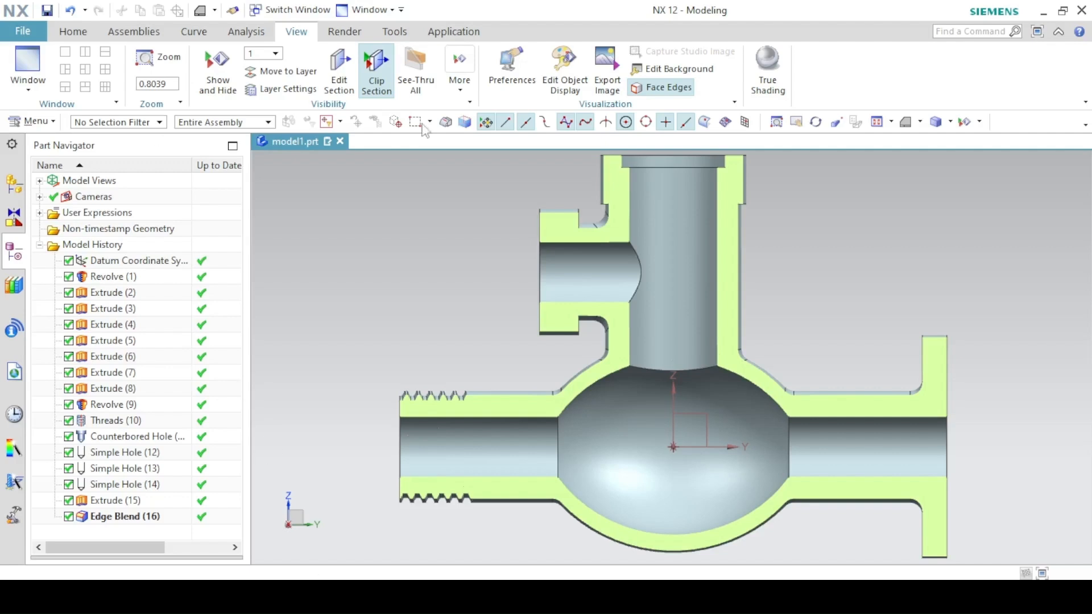
{"action": "left_click", "coordinate": [387, 61]}
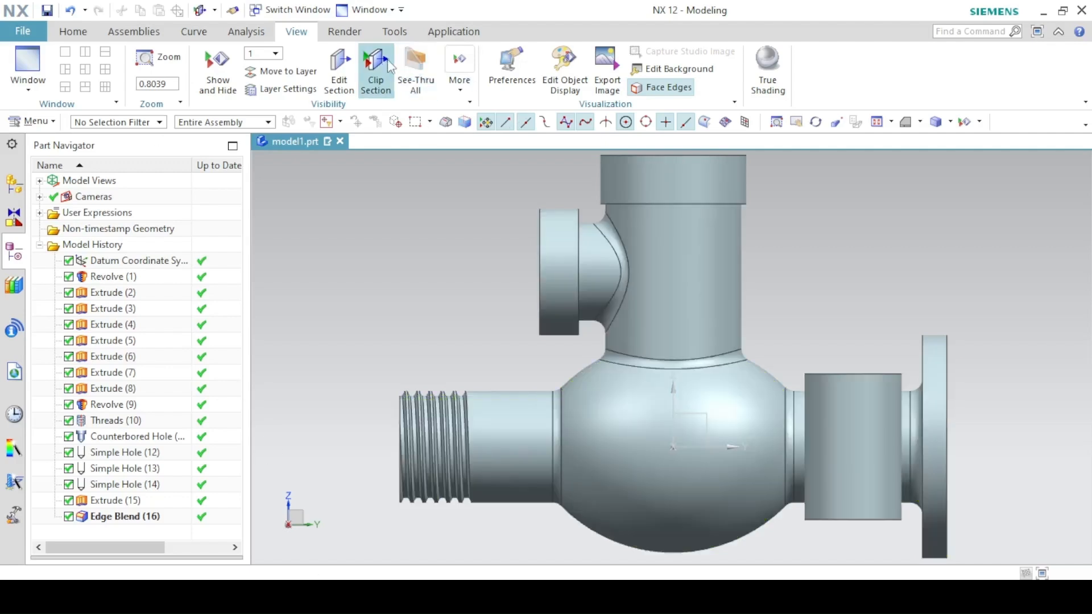
- Turn on True Shading and orient the model to a pictorial view
{"action": "left_click", "coordinate": [772, 73]}
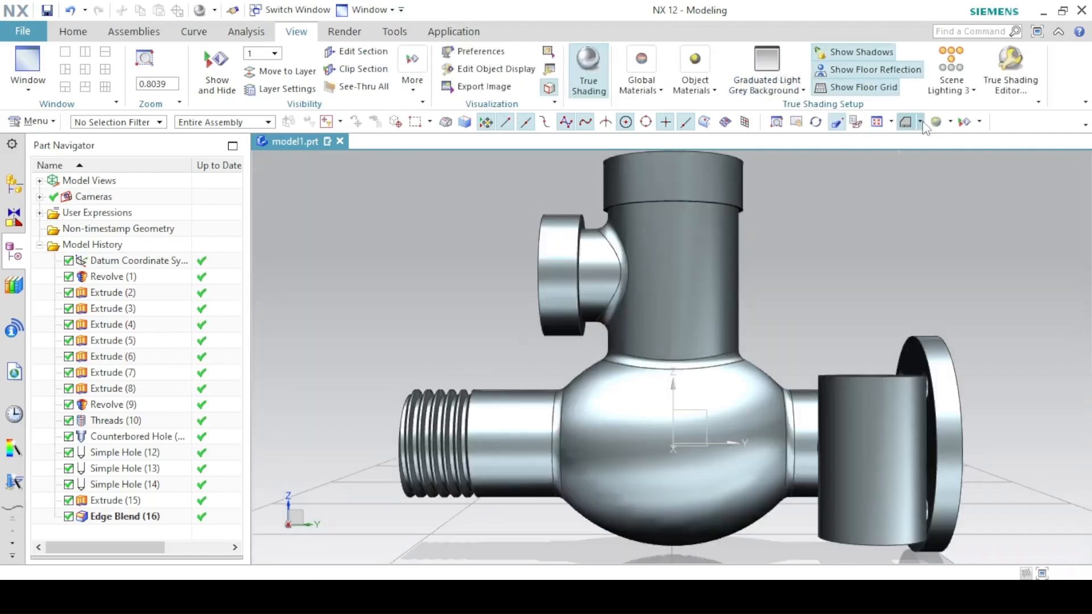
{"action": "left_click", "coordinate": [922, 122]}
{"action": "left_click", "coordinate": [919, 148]}
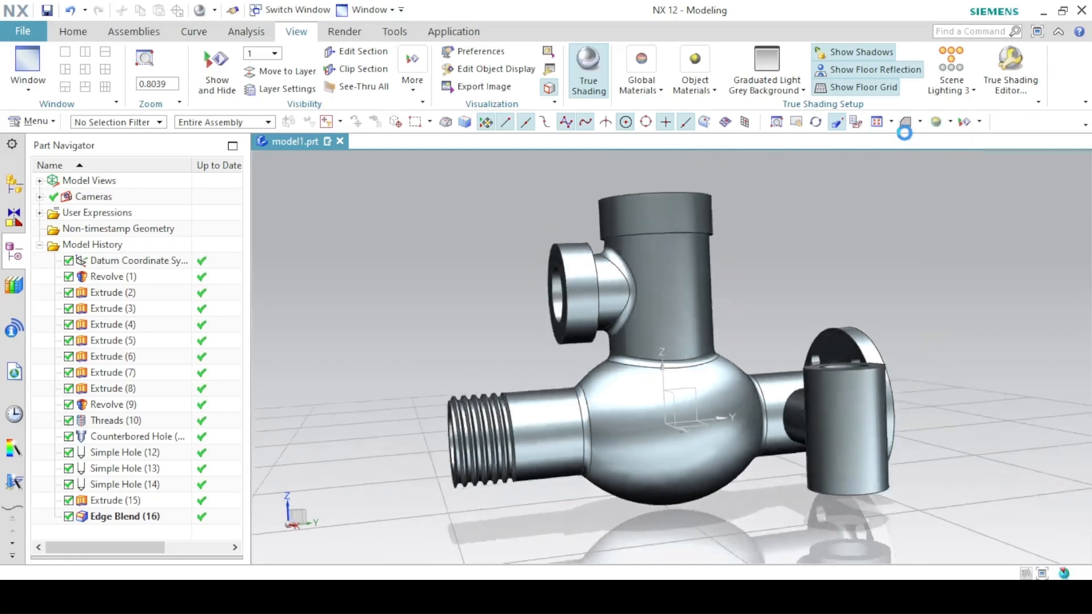
- Apply the fourth global material in the gallery's first row and hide the floor grid and floor reflection
{"action": "left_click", "coordinate": [664, 86]}
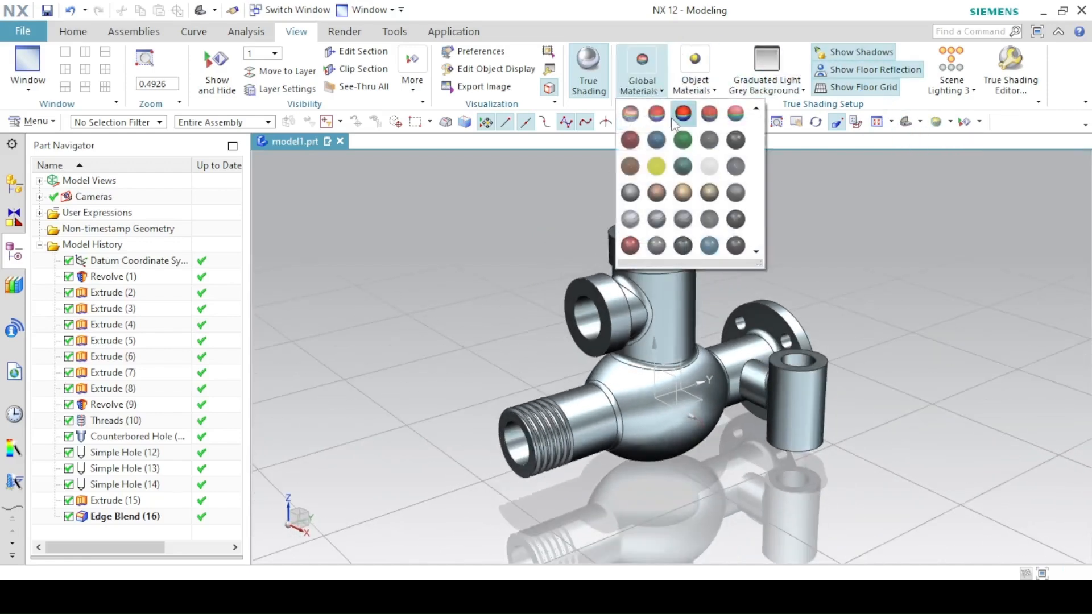
{"action": "left_click", "coordinate": [711, 110]}
{"action": "left_click", "coordinate": [827, 86]}
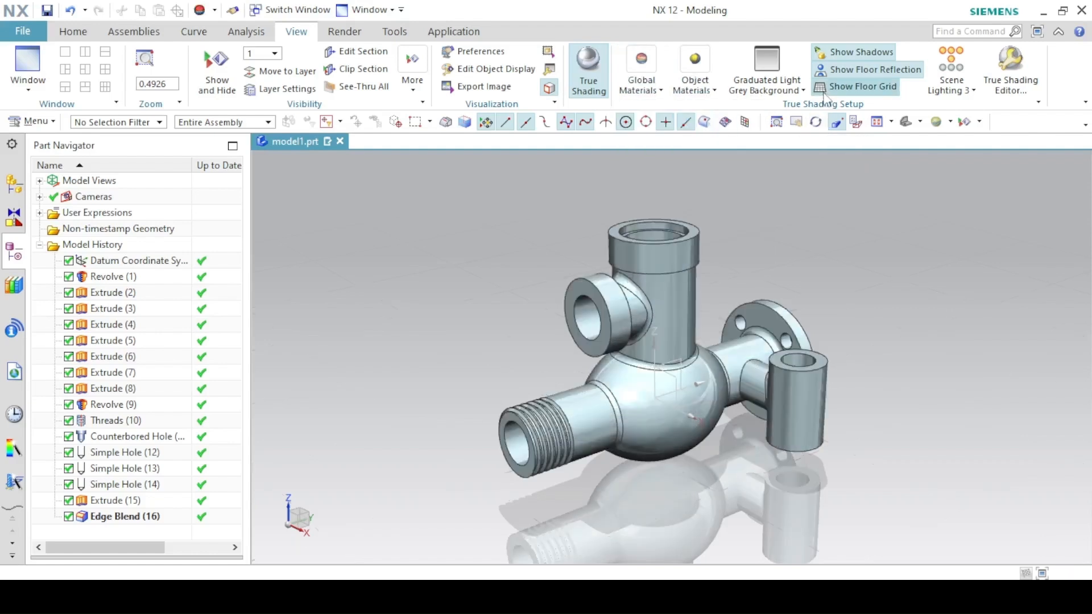
{"action": "left_click", "coordinate": [828, 69]}
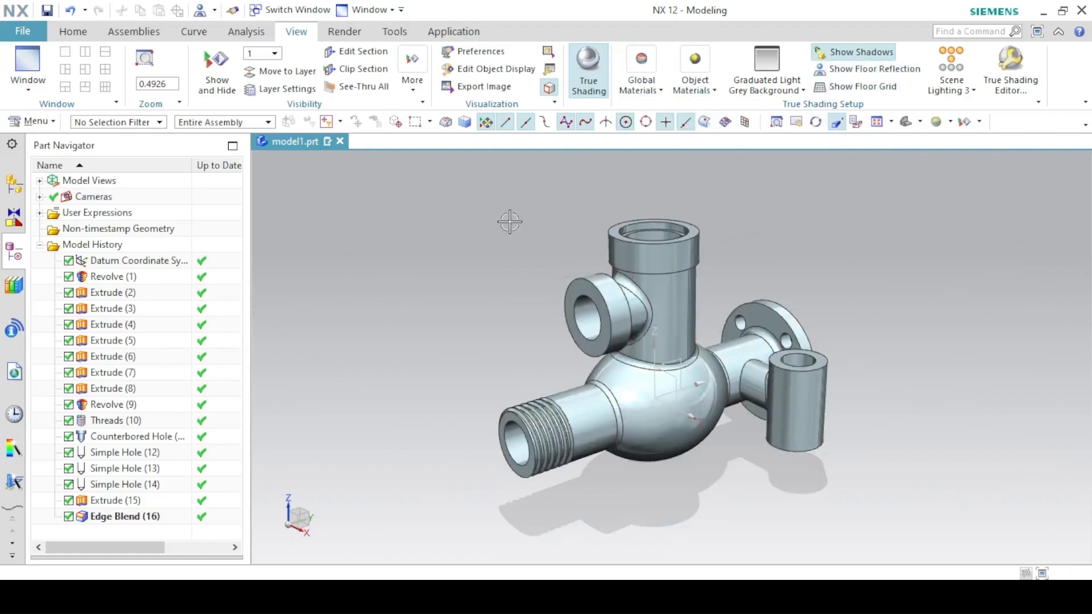